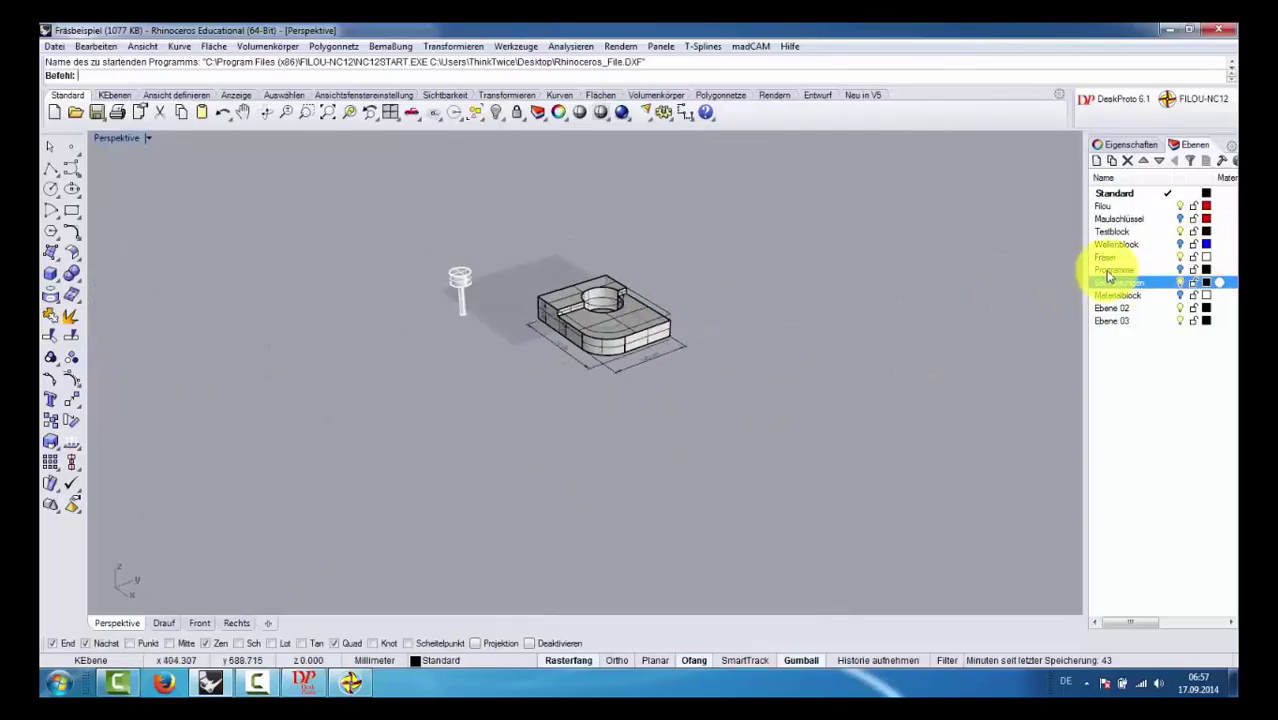
Step: Briefly show the logo-plate layer, orbit around the part, then hide the logos again
{"action": "left_click", "coordinate": [1182, 270]}
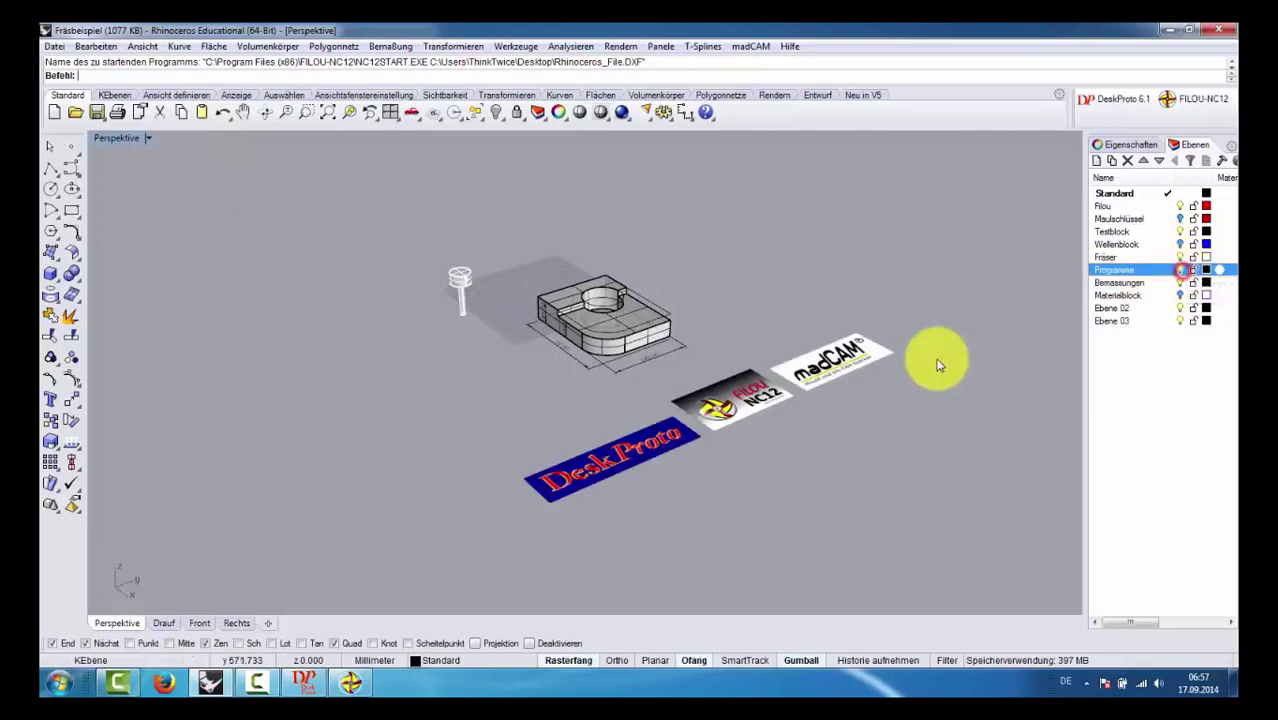
{"action": "mouse_move", "coordinate": [850, 423]}
{"action": "right_mouse_down"}
{"action": "mouse_move", "coordinate": [800, 423]}
{"action": "mouse_move", "coordinate": [815, 428]}
{"action": "right_mouse_up"}
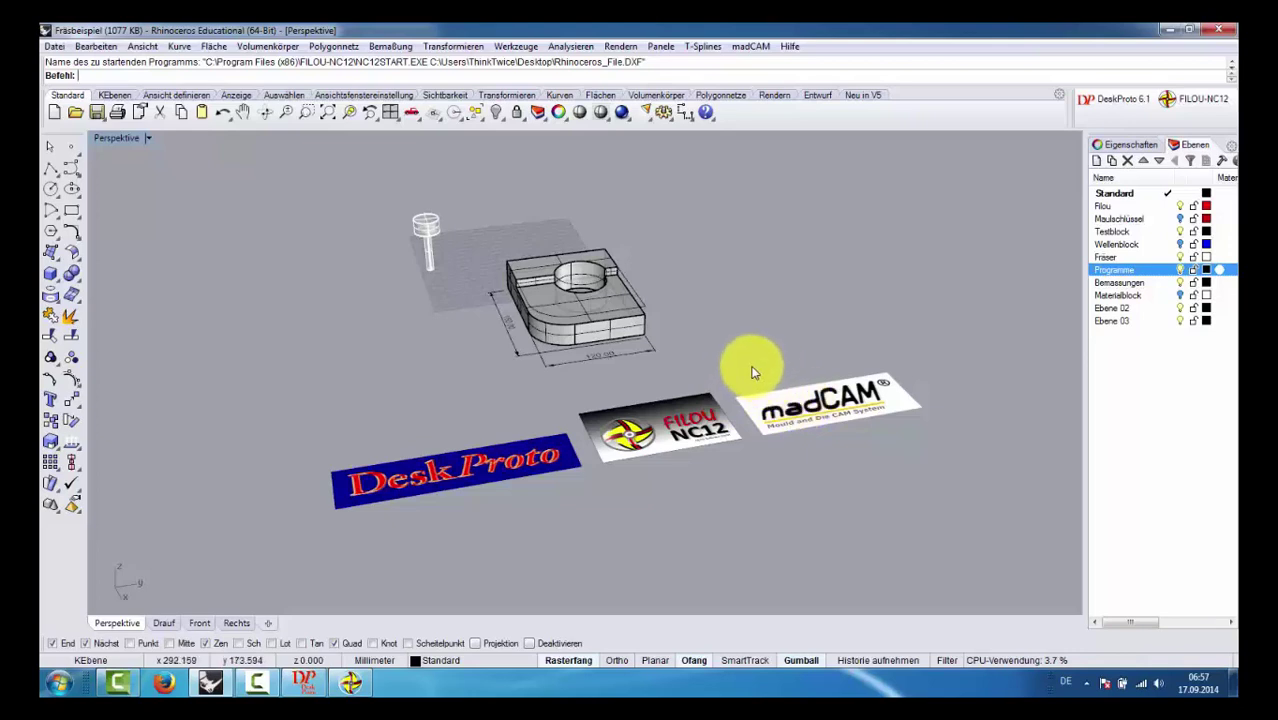
{"action": "scroll", "coordinate": [708, 360], "scroll_direction": "up", "scroll_amount": 2}
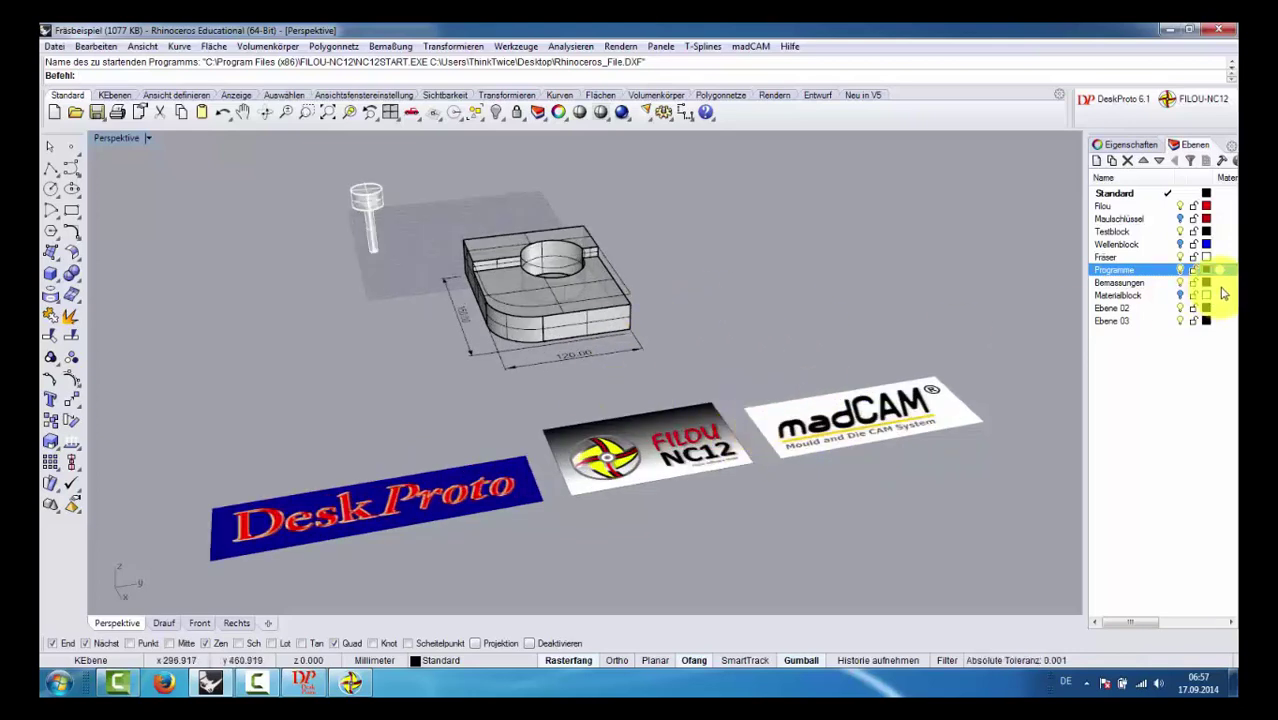
{"action": "left_click", "coordinate": [1180, 269]}
{"action": "right_click_drag", "start_coordinate": [719, 328], "coordinate": [633, 291]}
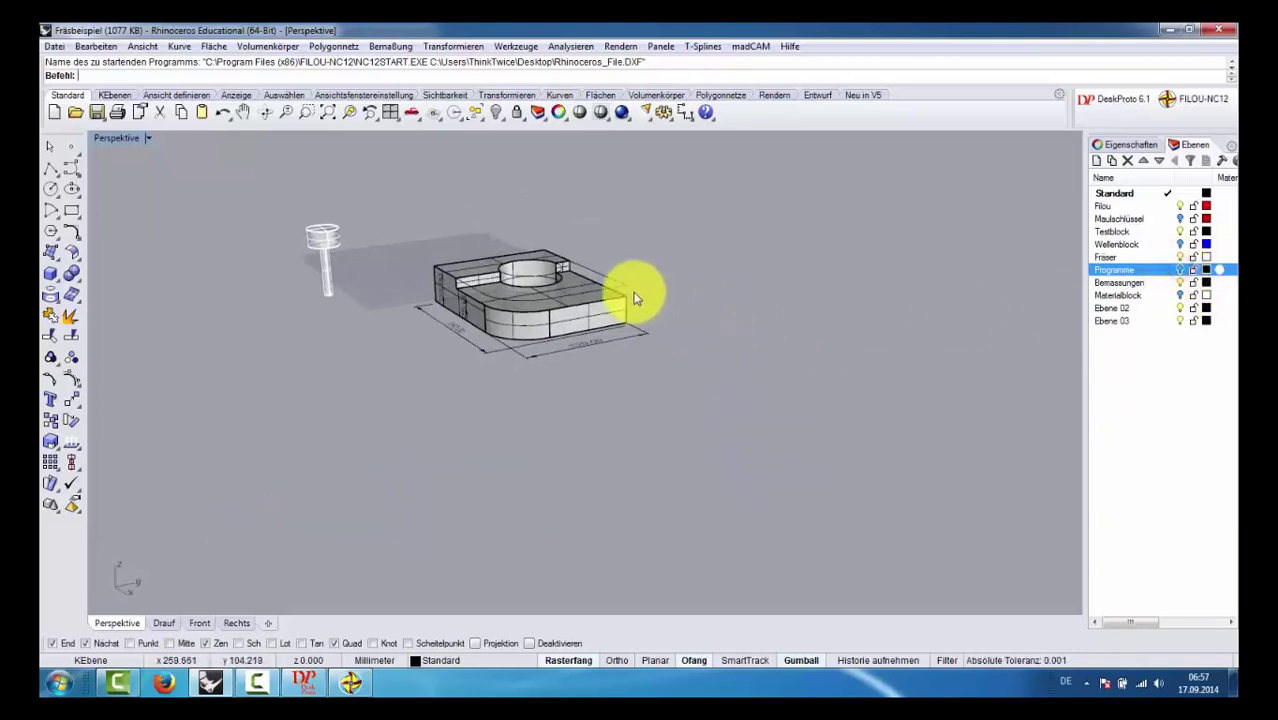
{"action": "right_click_drag", "start_coordinate": [474, 313], "coordinate": [521, 306]}
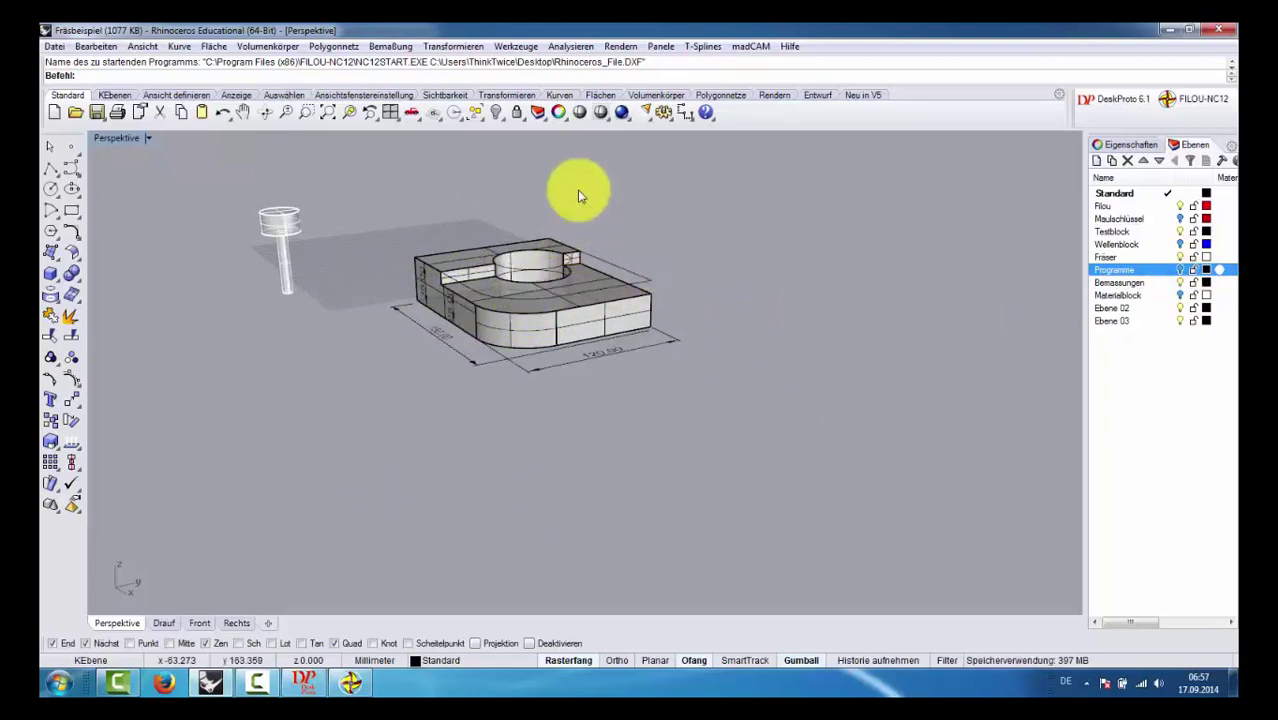
Step: Select all curves and delete the three curves on the part's top face
{"action": "left_click", "coordinate": [477, 118]}
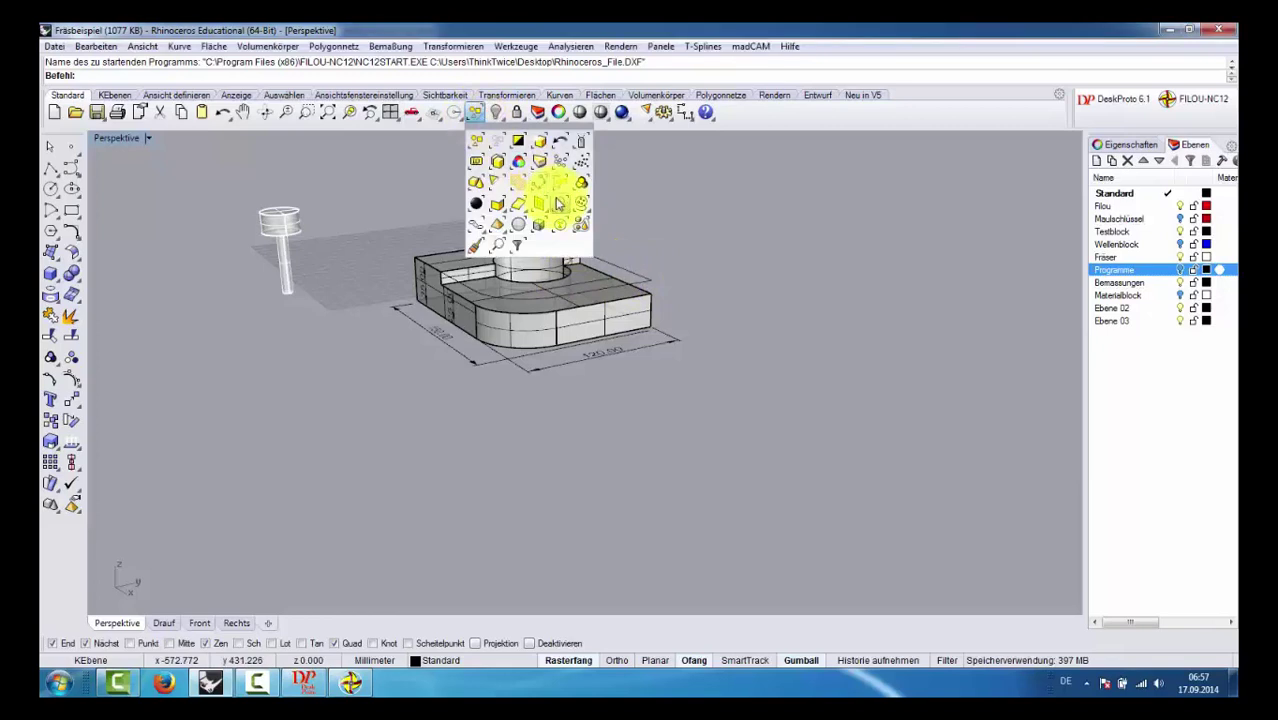
{"action": "left_click", "coordinate": [558, 200]}
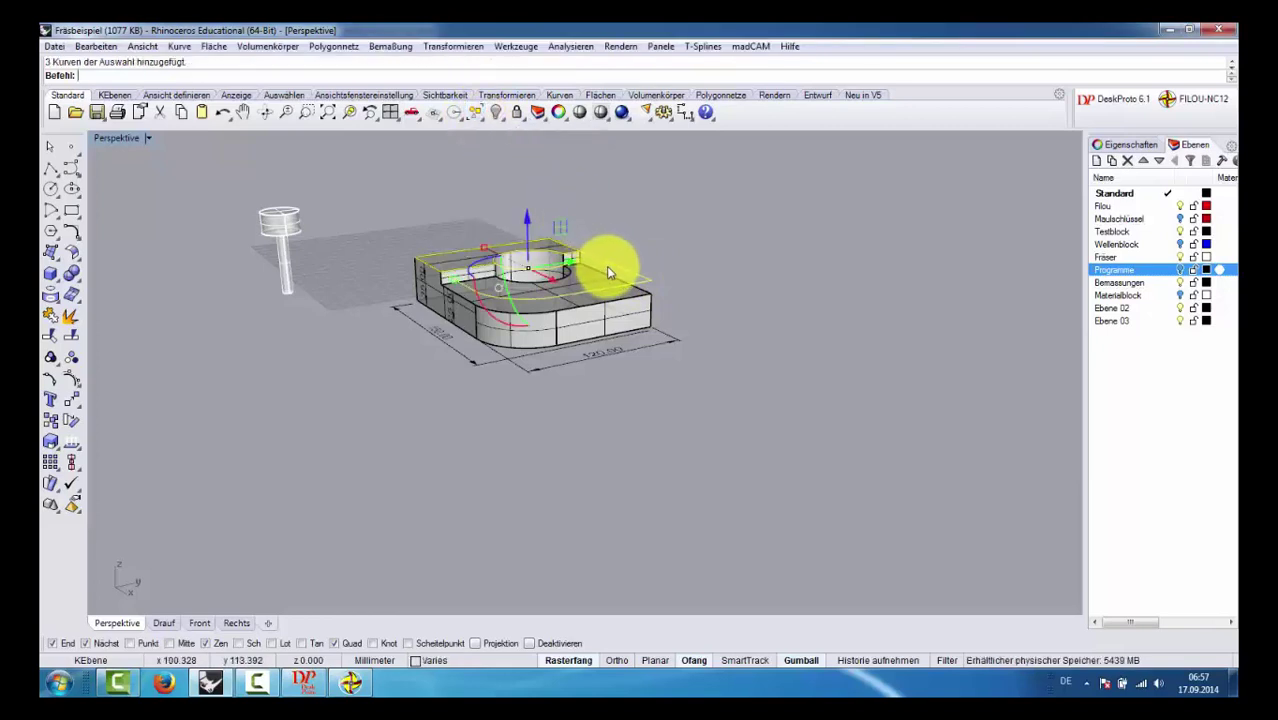
{"action": "key", "text": "Delete"}
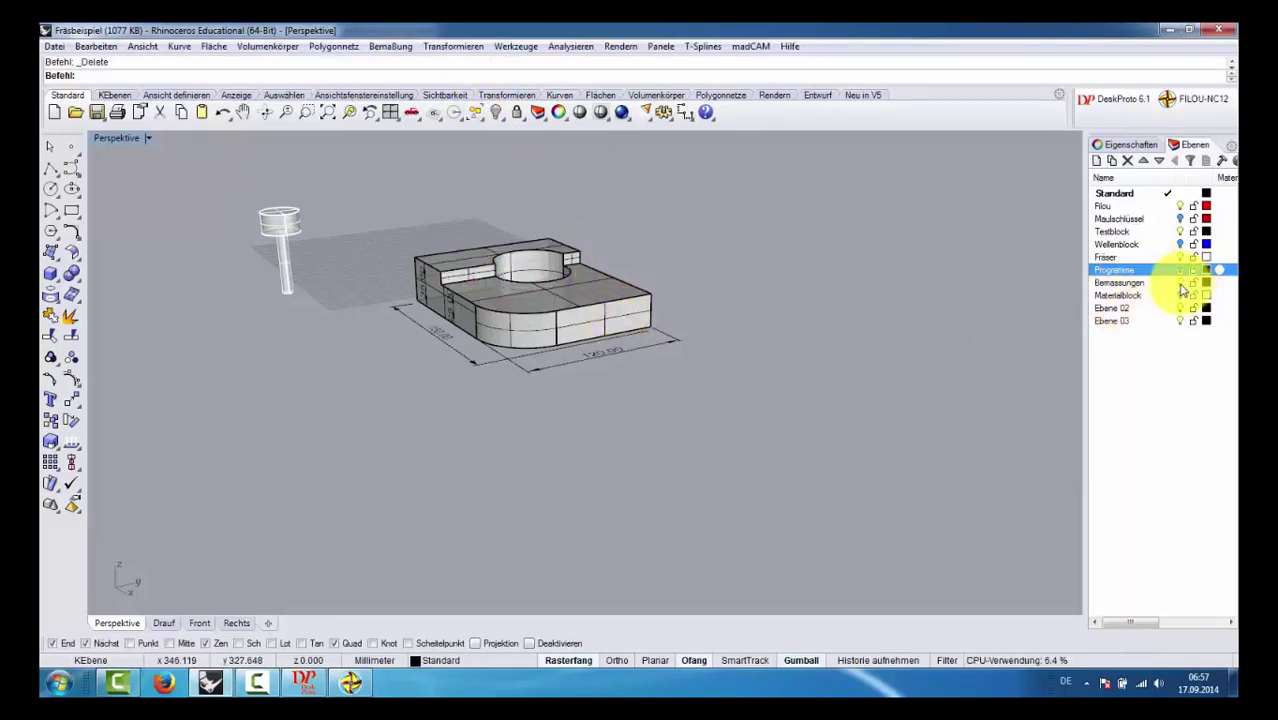
Step: Hide the Bemassungen dimension layer, leaving only the bare block and cutter
{"action": "left_click", "coordinate": [1180, 283]}
{"action": "right_click_drag", "start_coordinate": [816, 283], "coordinate": [560, 203]}
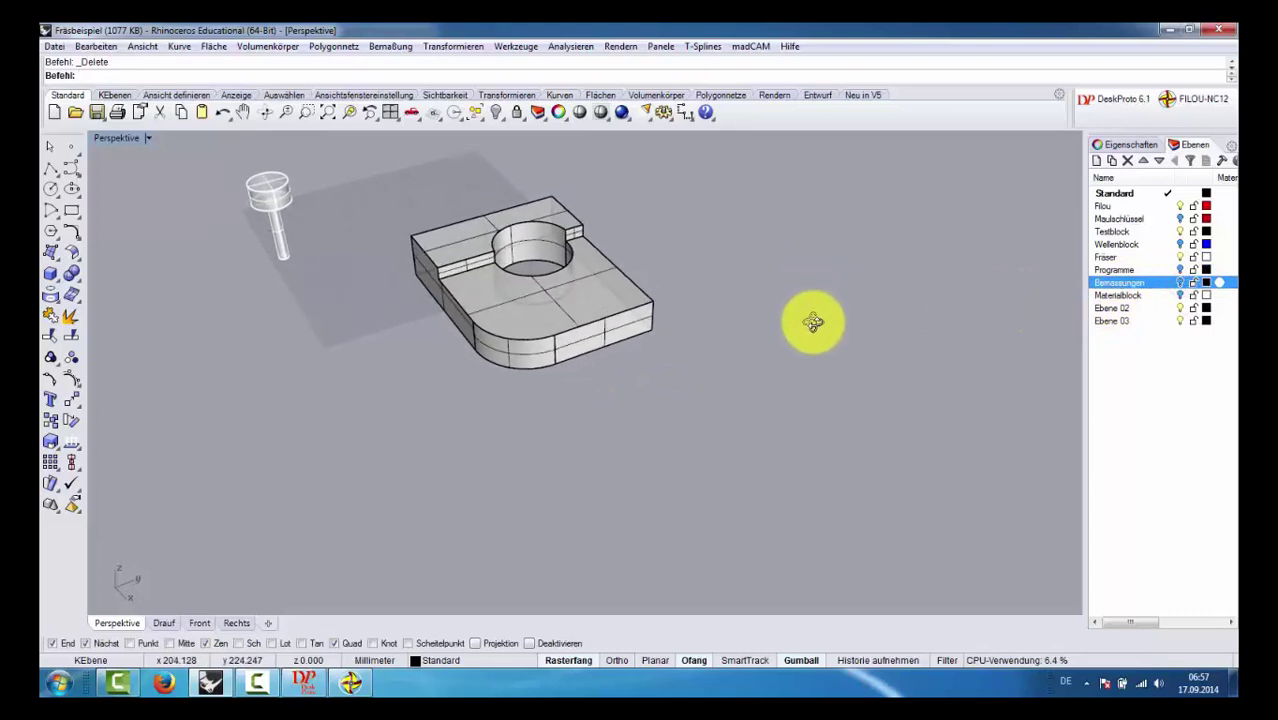
{"action": "scroll", "coordinate": [542, 240], "scroll_direction": "up", "scroll_amount": 2}
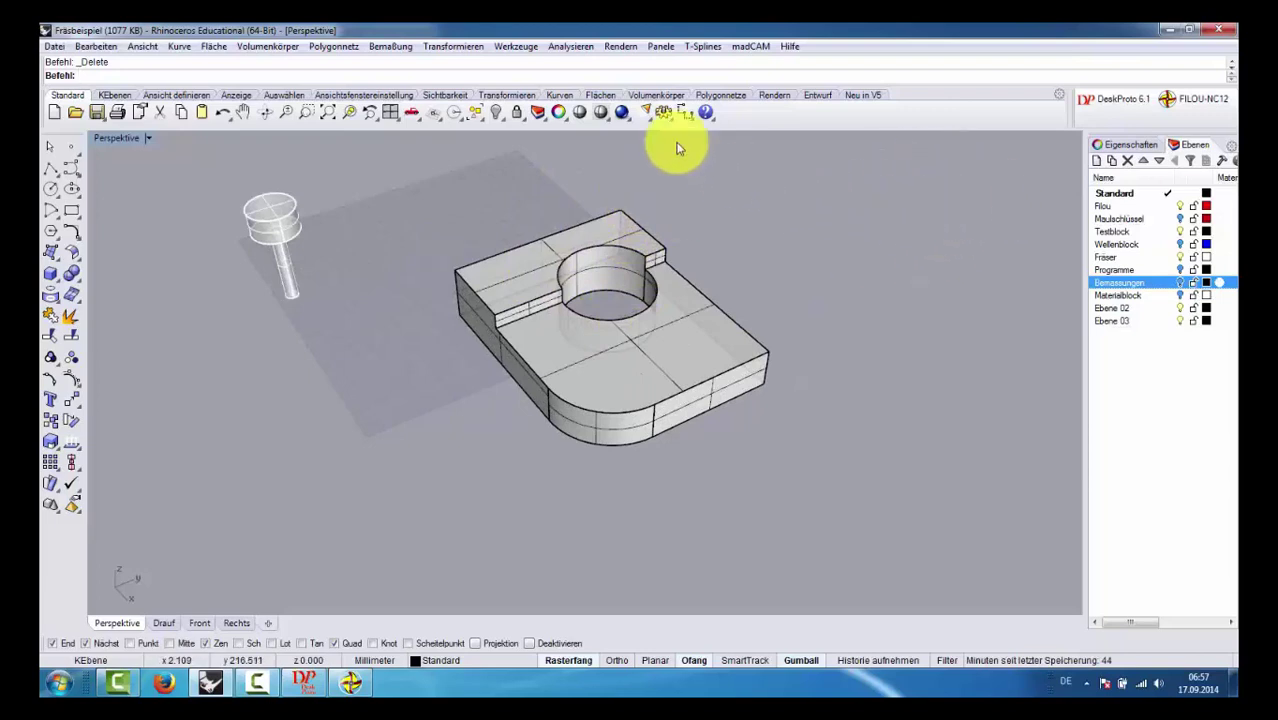
Step: Turn on the 3X toolbar from the madCAM collection in the toolbar layout configuration
{"action": "left_click", "coordinate": [521, 48]}
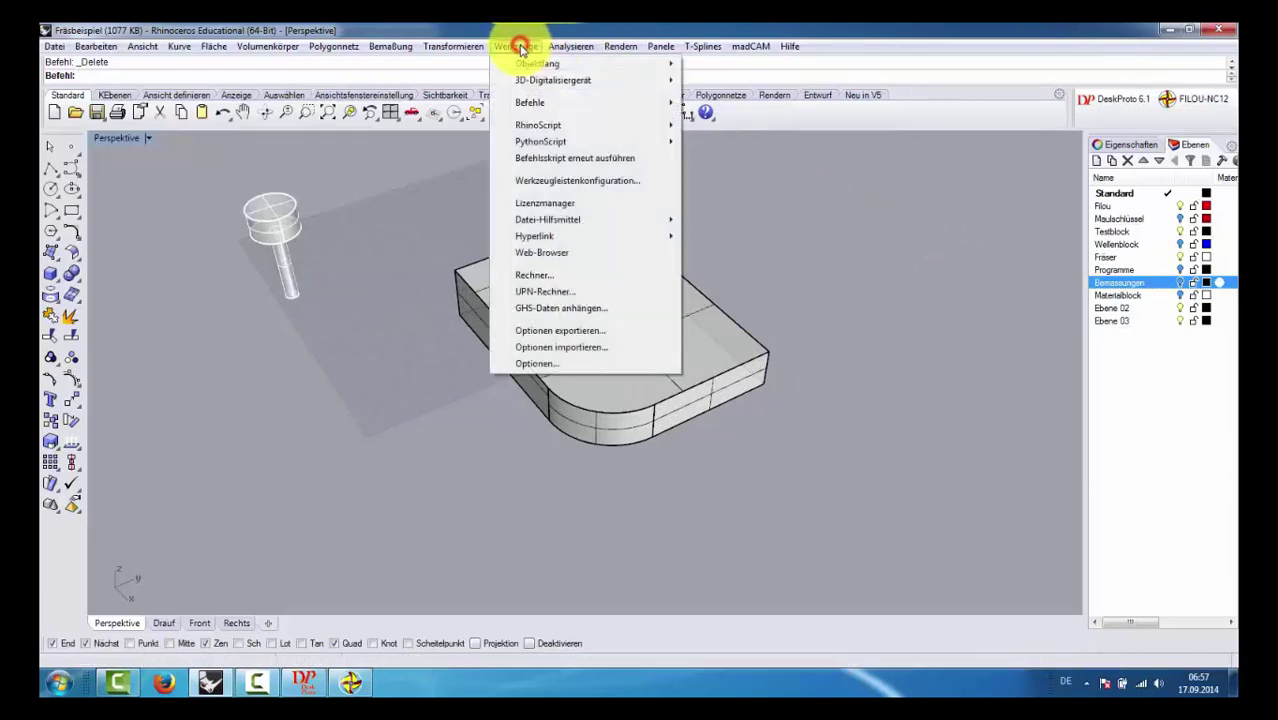
{"action": "left_click", "coordinate": [562, 180]}
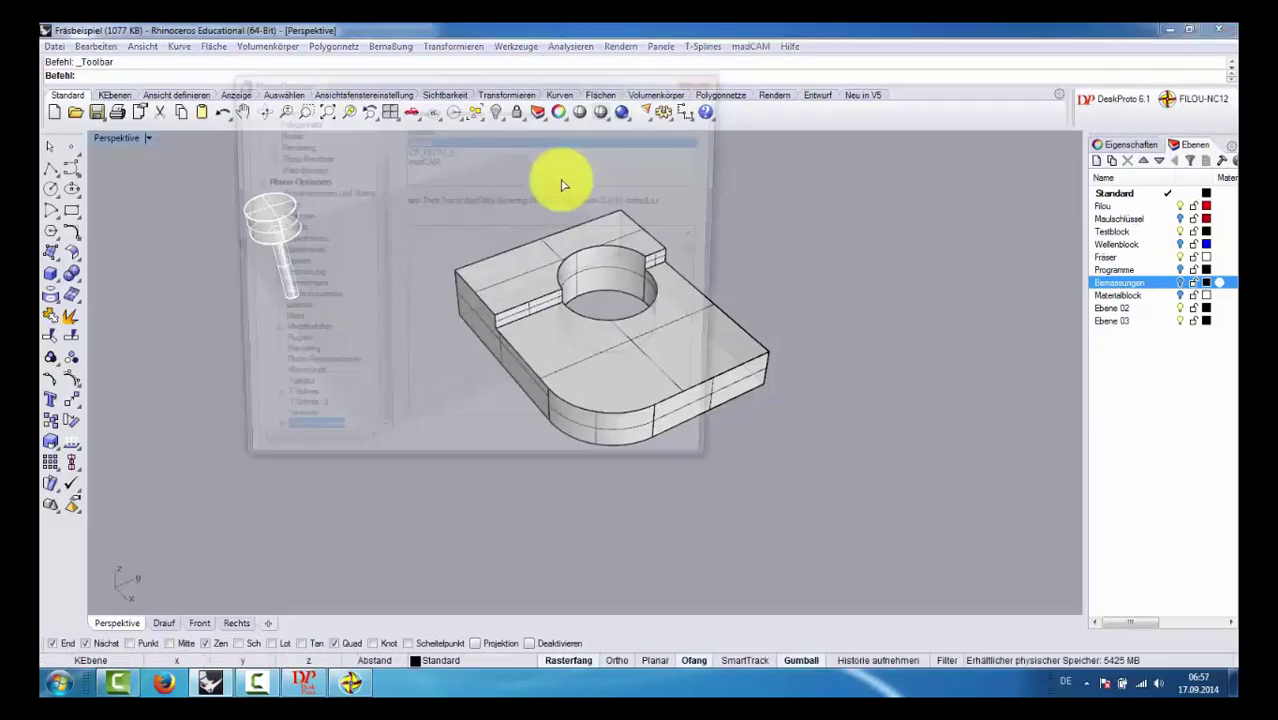
{"action": "left_click", "coordinate": [429, 161]}
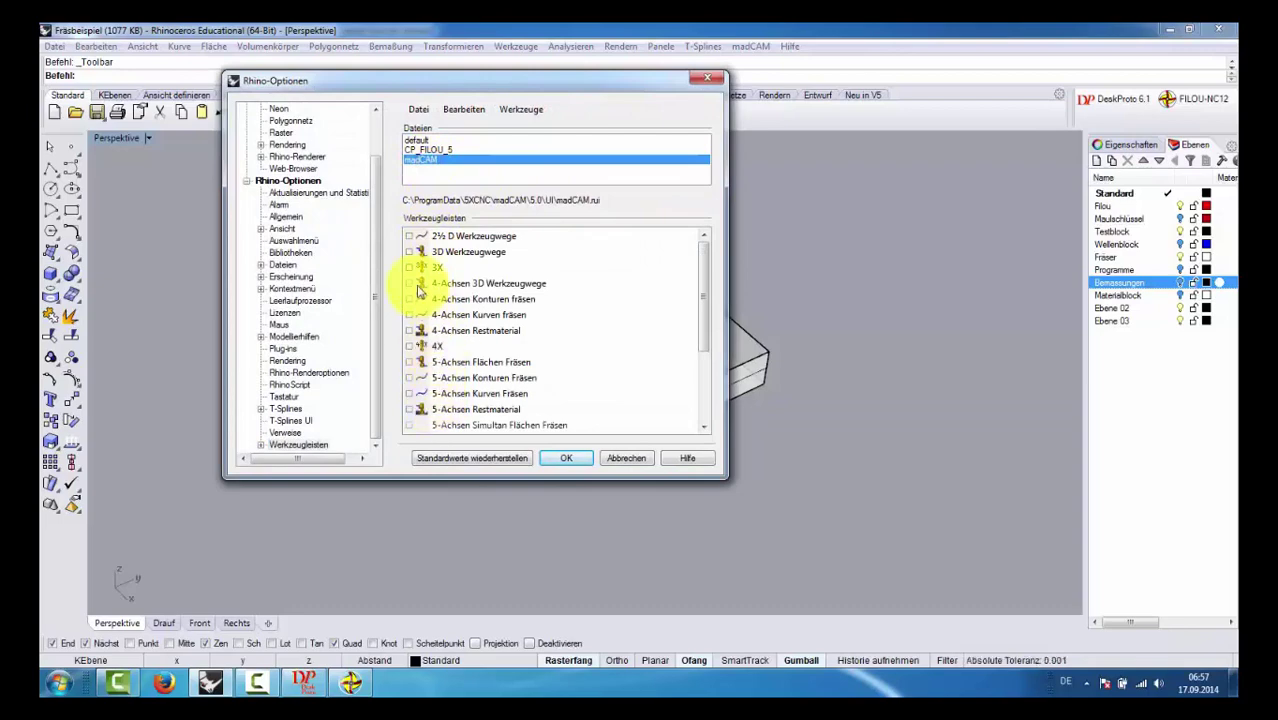
{"action": "left_click", "coordinate": [409, 268]}
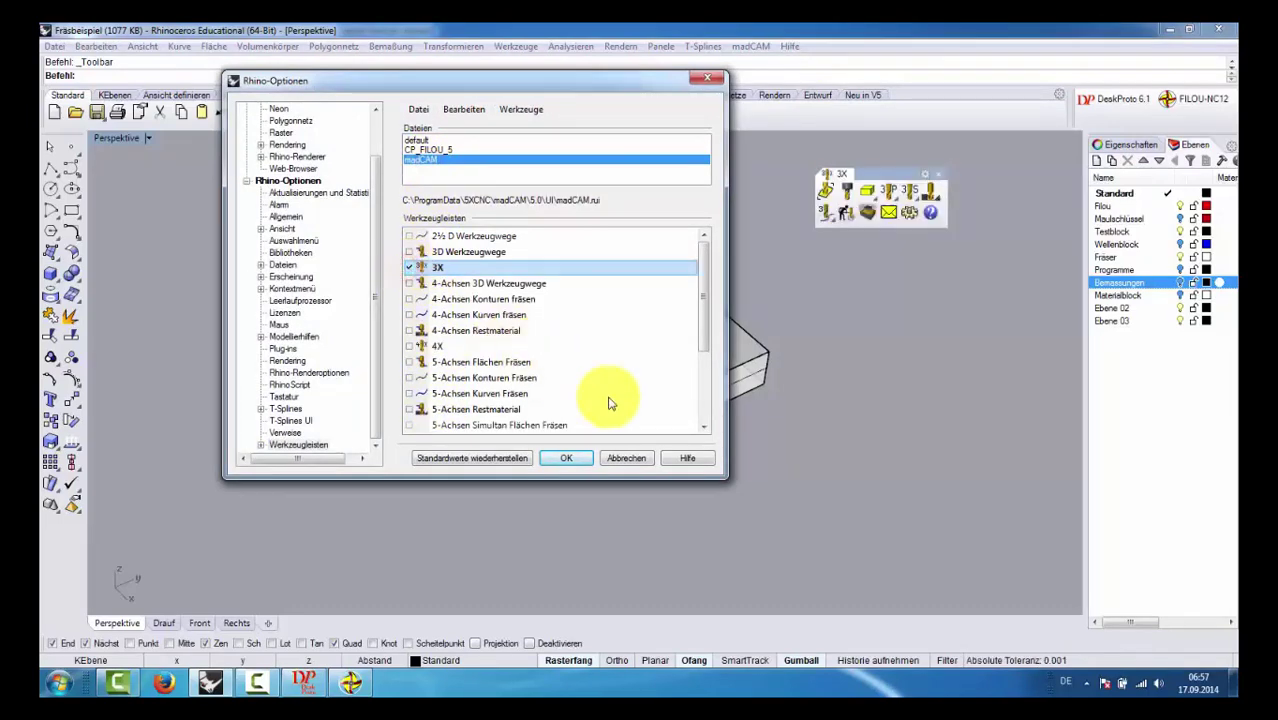
{"action": "left_click", "coordinate": [566, 458]}
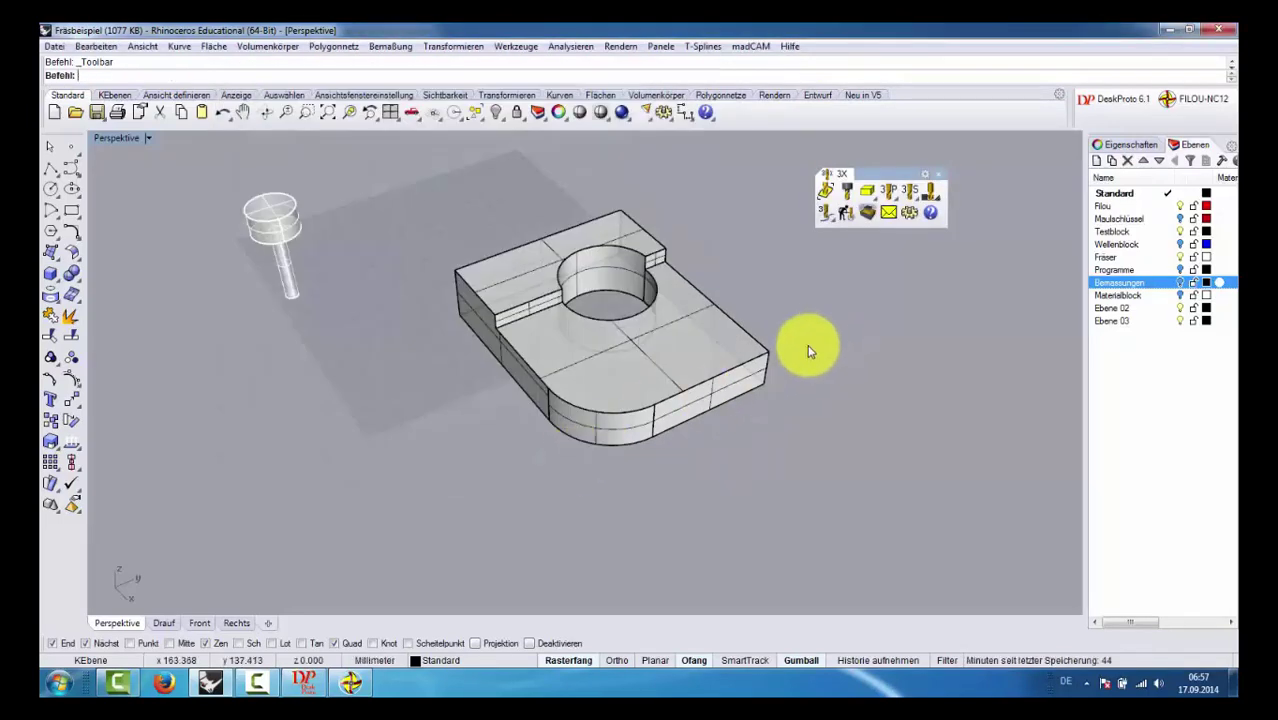
Step: Pick the part as the madCAM model for toolpath calculation, creating its green stock box
{"action": "right_click_drag", "start_coordinate": [847, 351], "coordinate": [752, 295]}
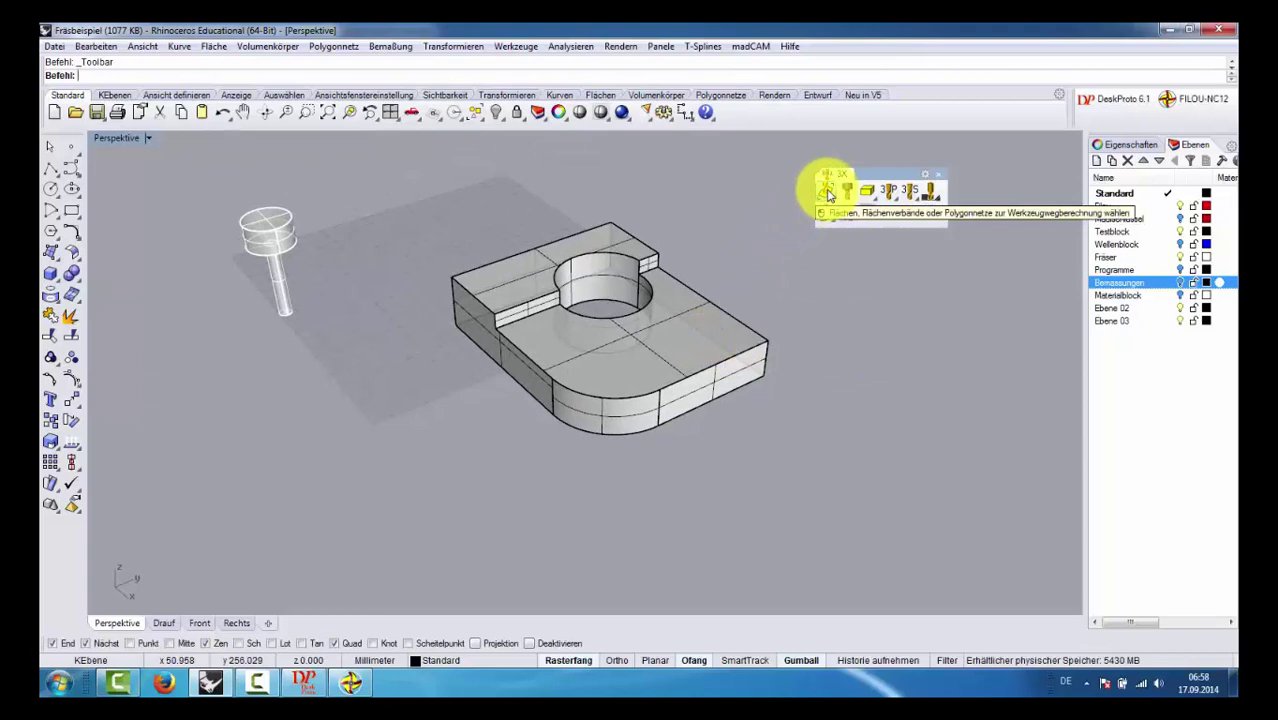
{"action": "left_click", "coordinate": [828, 193]}
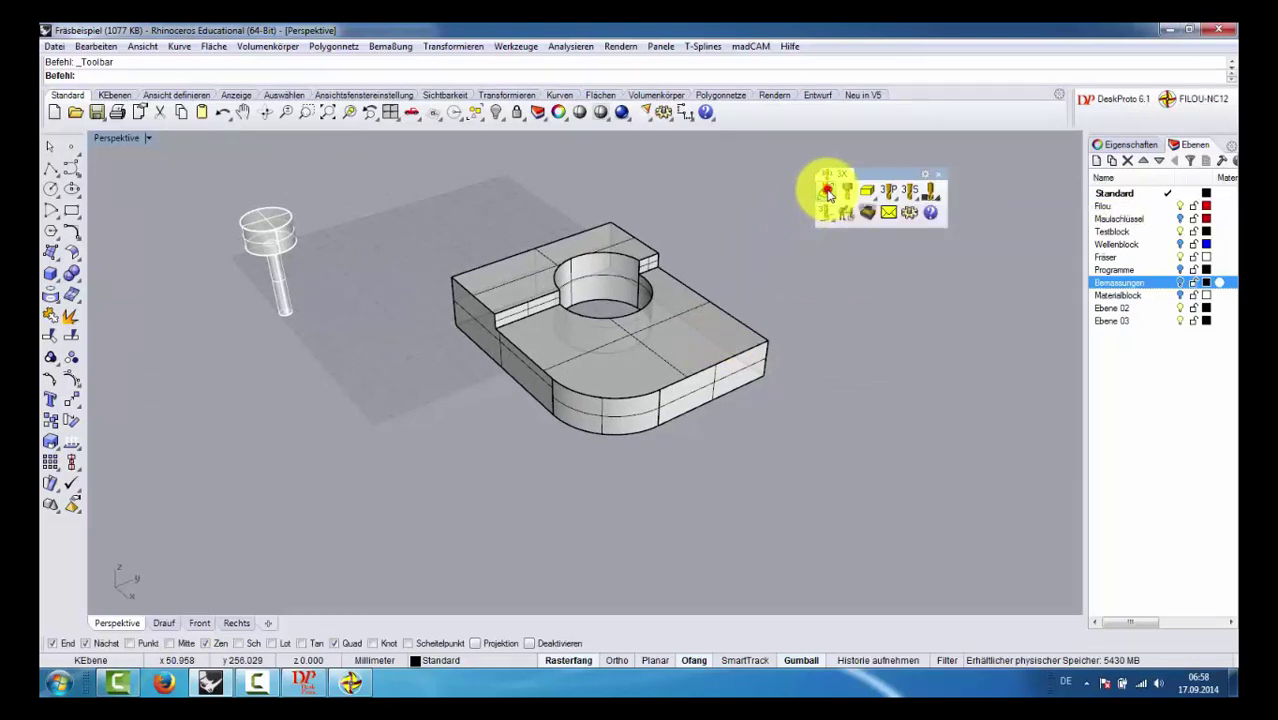
{"action": "left_click", "coordinate": [654, 257]}
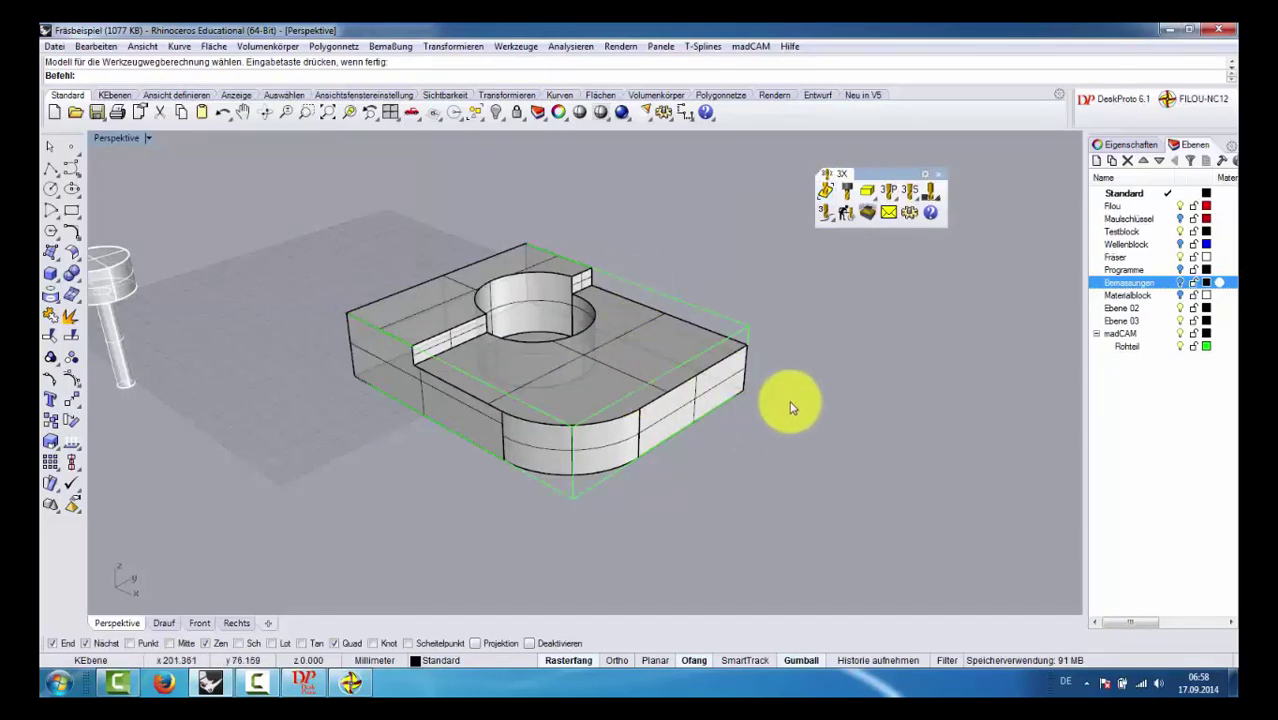
{"action": "scroll", "coordinate": [740, 335], "scroll_direction": "up", "scroll_amount": 3}
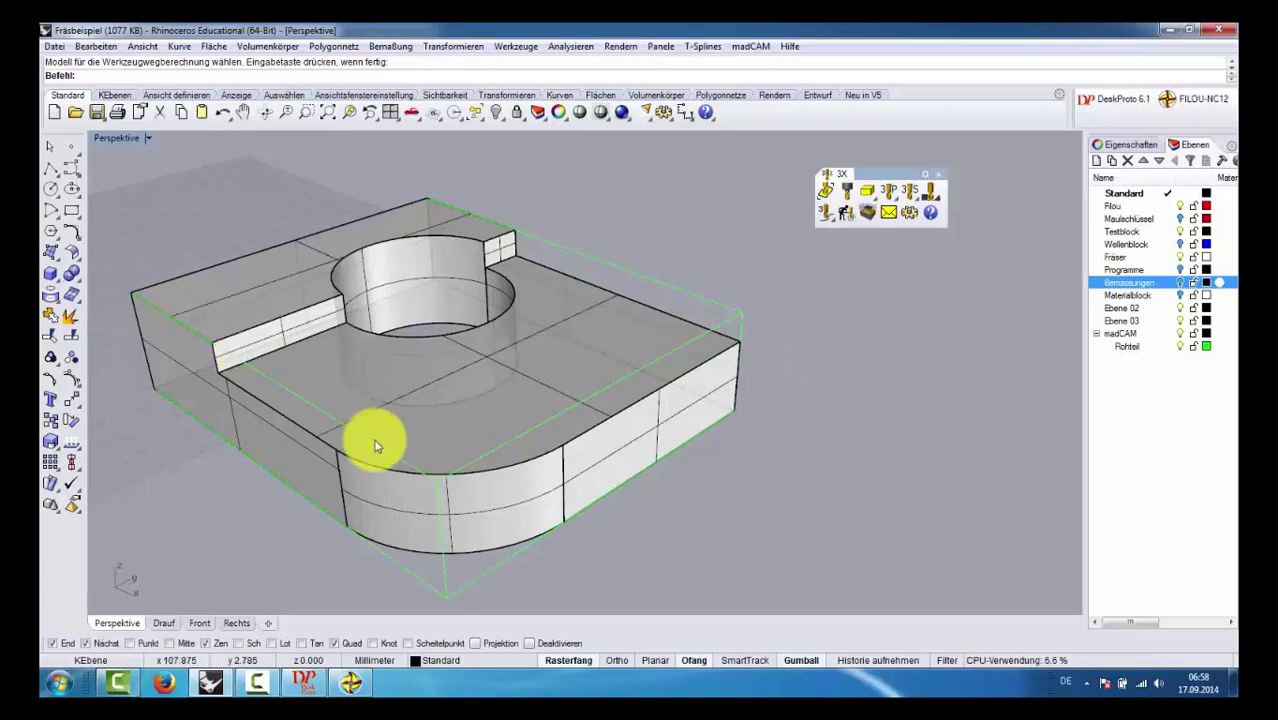
{"action": "right_click_drag", "start_coordinate": [812, 320], "coordinate": [562, 392]}
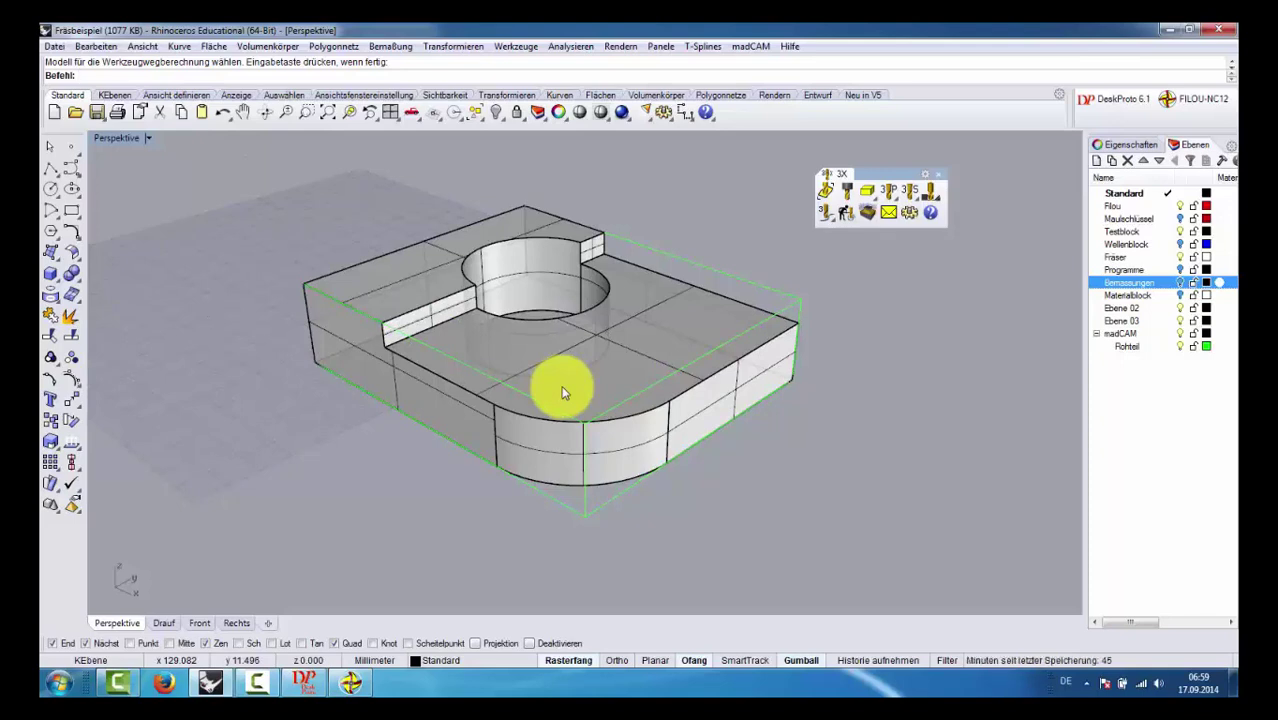
Step: Enlarge the madCAM stock box by a 3 mm margin in X and Y
{"action": "left_click", "coordinate": [870, 193]}
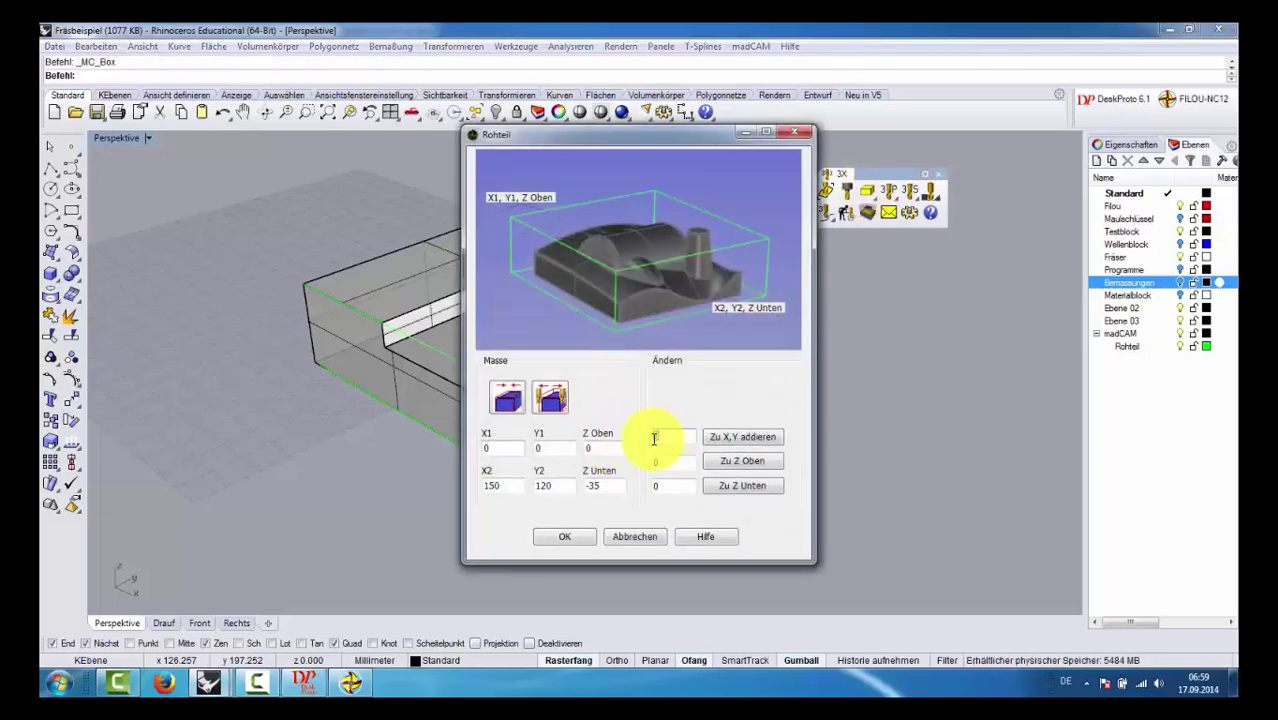
{"action": "type", "text": "3"}
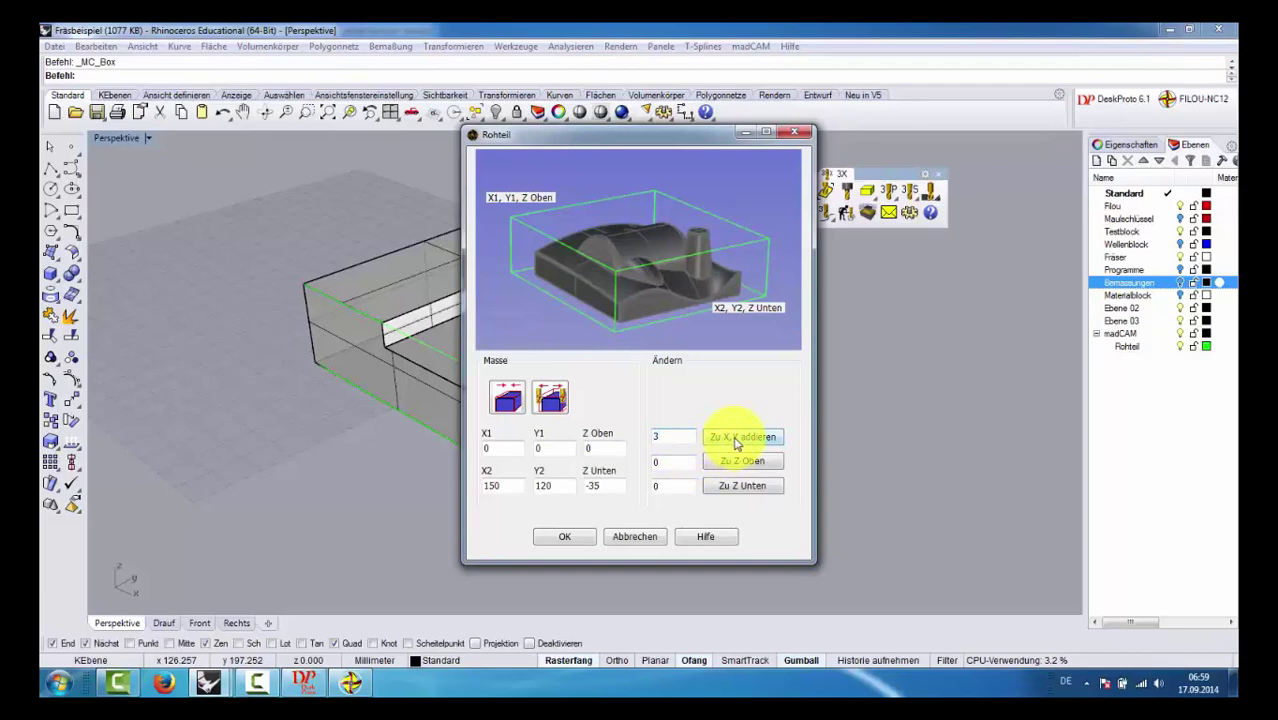
{"action": "left_click", "coordinate": [737, 440]}
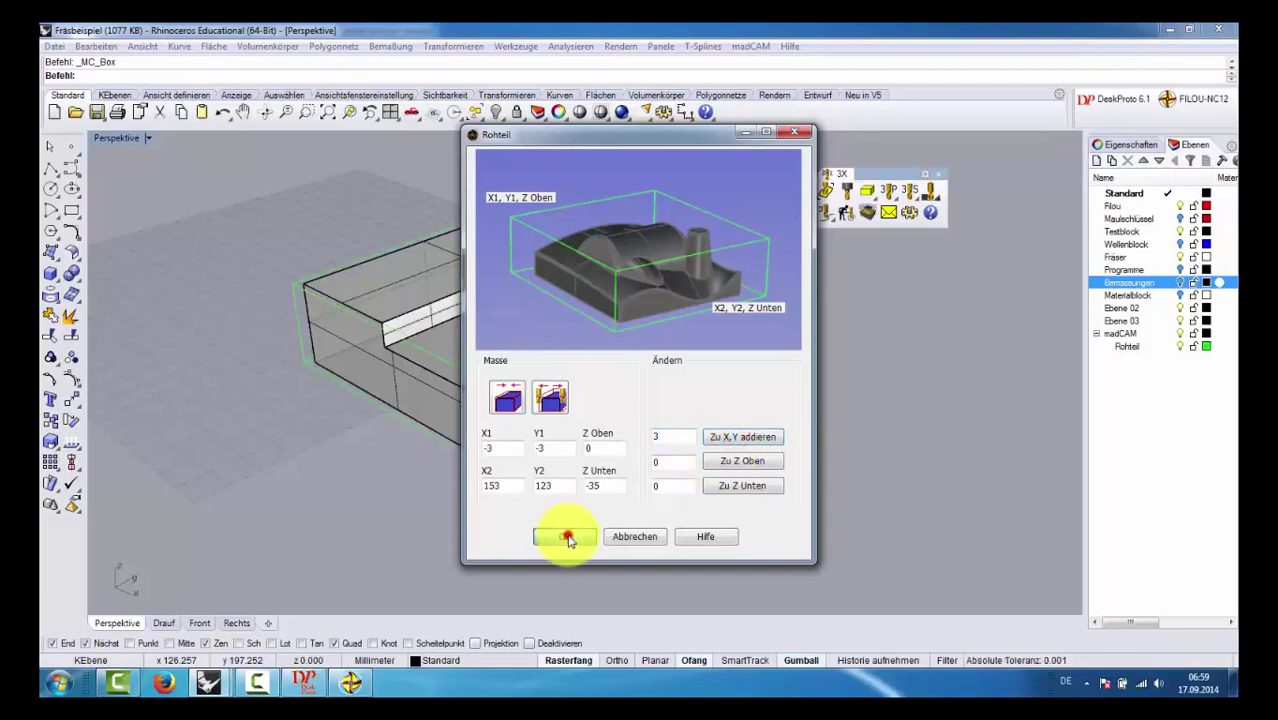
{"action": "left_click", "coordinate": [565, 536]}
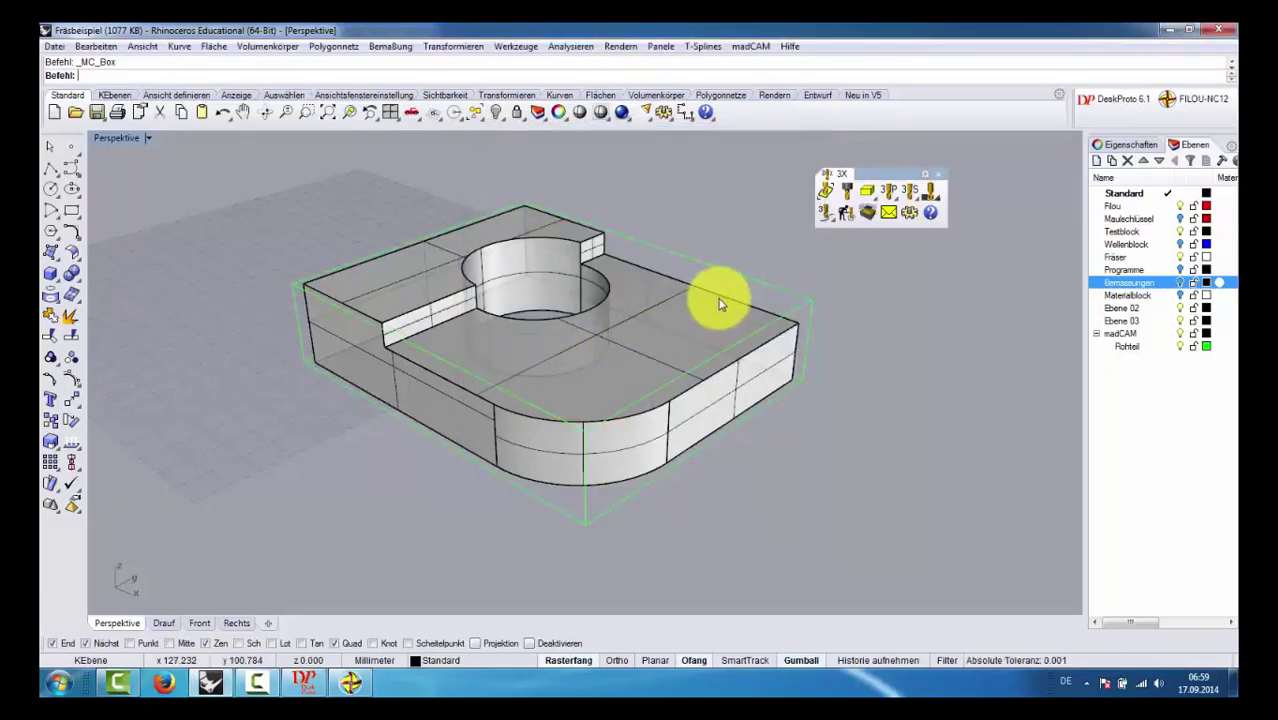
Step: Window-select the whole part together with its green stock box
{"action": "mouse_move", "coordinate": [686, 303]}
{"action": "right_mouse_down"}
{"action": "mouse_move", "coordinate": [676, 408]}
{"action": "mouse_move", "coordinate": [659, 331]}
{"action": "mouse_move", "coordinate": [696, 294]}
{"action": "mouse_move", "coordinate": [660, 430]}
{"action": "right_mouse_up"}
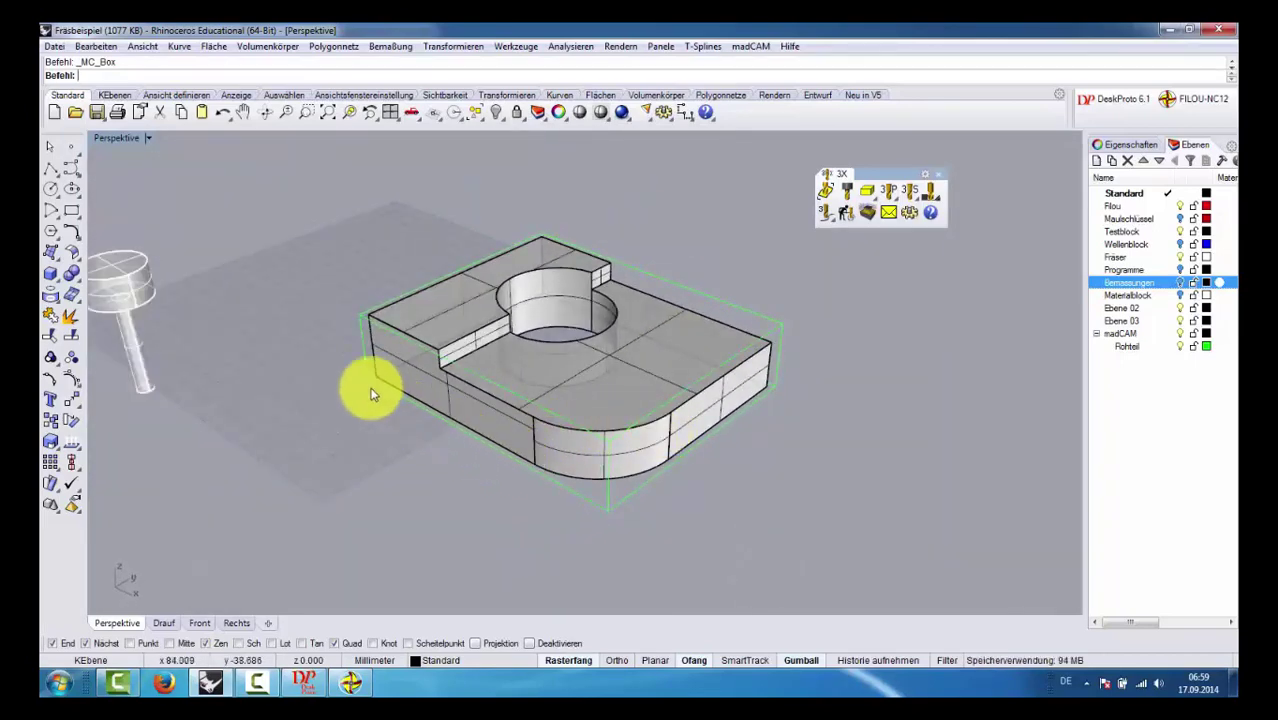
{"action": "scroll", "coordinate": [382, 331], "scroll_direction": "up", "scroll_amount": 2}
{"action": "scroll", "coordinate": [382, 331], "scroll_direction": "up", "scroll_amount": 2}
{"action": "scroll", "coordinate": [371, 314], "scroll_direction": "up", "scroll_amount": 2}
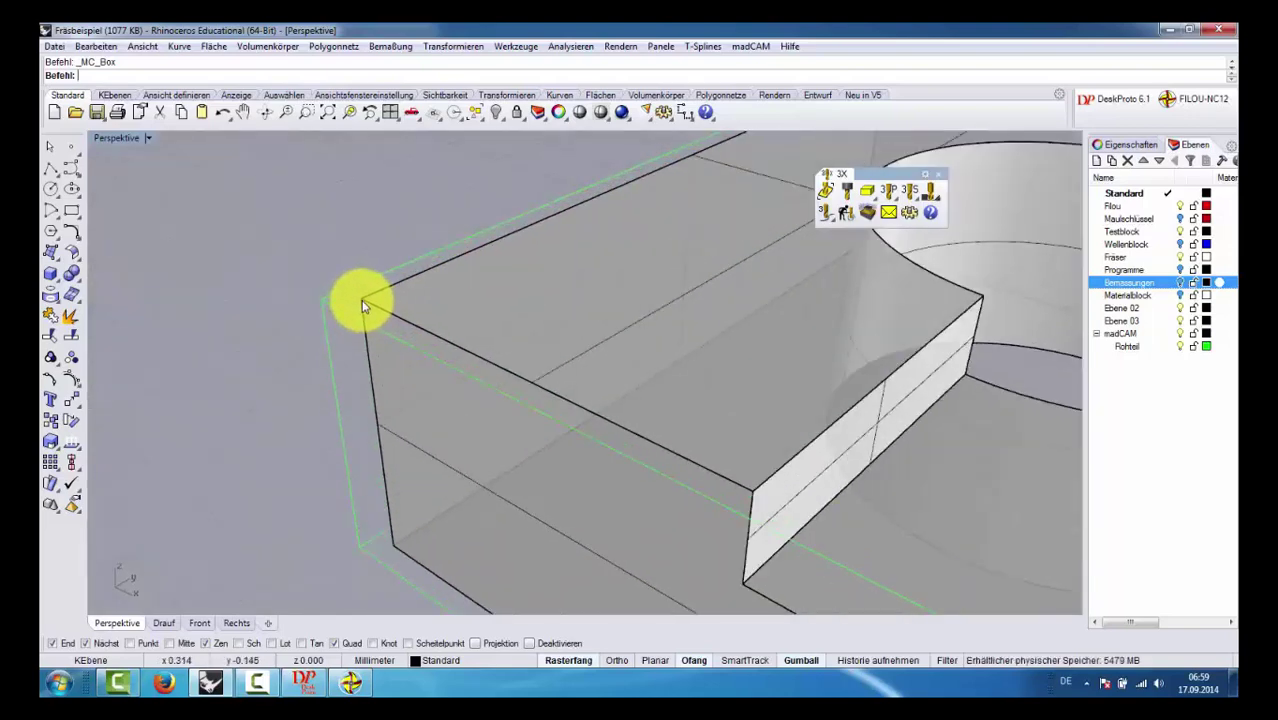
{"action": "scroll", "coordinate": [363, 304], "scroll_direction": "down", "scroll_amount": 1}
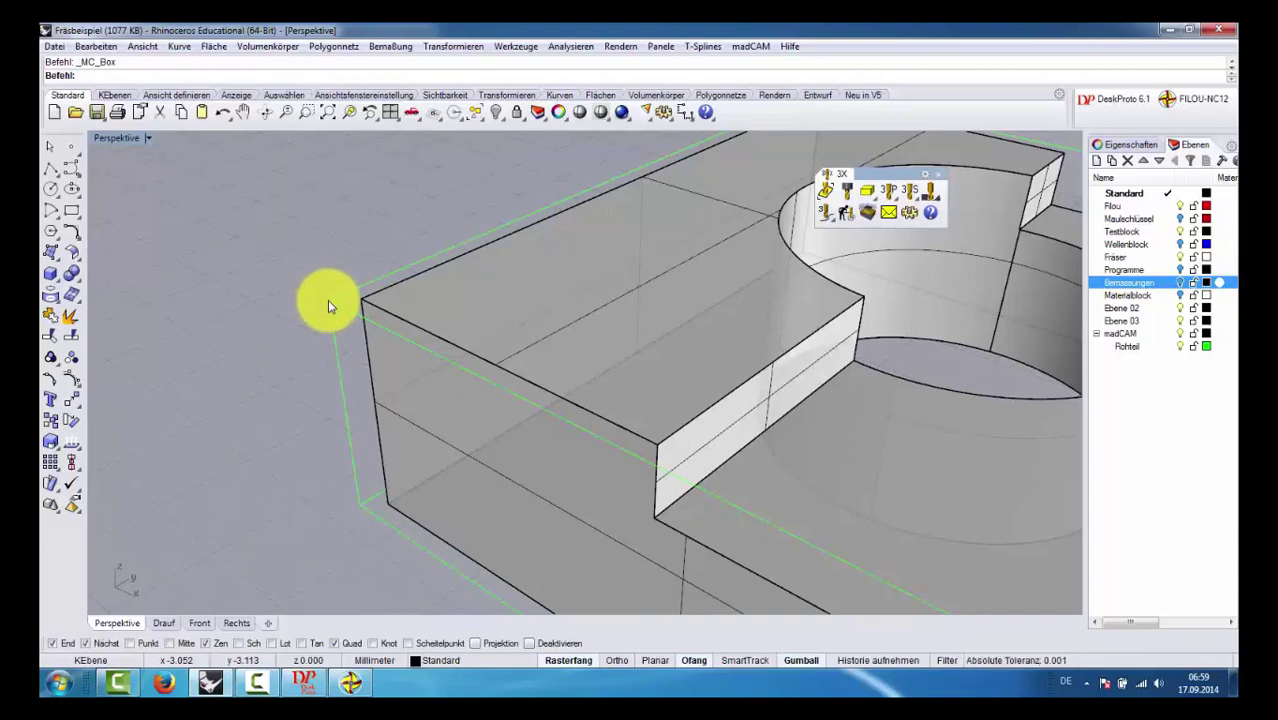
{"action": "scroll", "coordinate": [327, 300], "scroll_direction": "down", "scroll_amount": 2}
{"action": "scroll", "coordinate": [330, 302], "scroll_direction": "down", "scroll_amount": 2}
{"action": "mouse_move", "coordinate": [296, 218]}
{"action": "left_mouse_down"}
{"action": "mouse_move", "coordinate": [622, 462]}
{"action": "mouse_move", "coordinate": [772, 514]}
{"action": "left_mouse_up"}
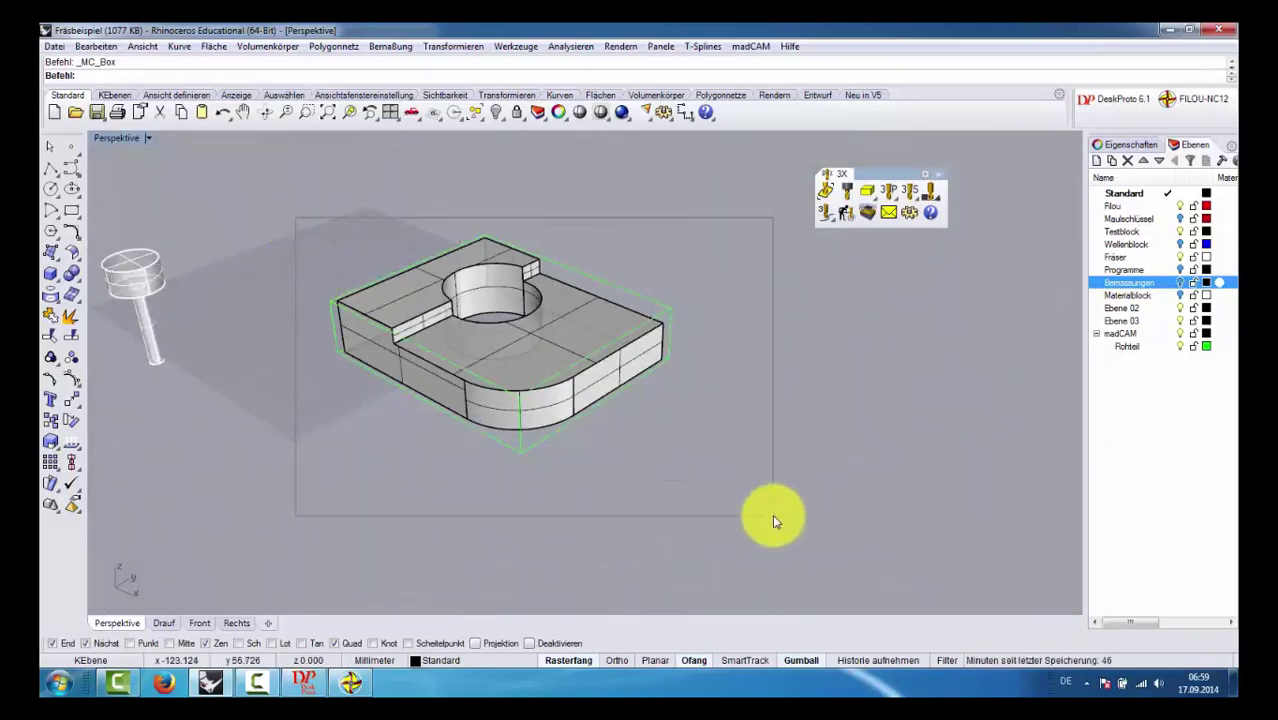
Step: Move the part and stock from its end corner to world origin w0, then deselect
{"action": "left_click", "coordinate": [77, 398]}
{"action": "scroll", "coordinate": [342, 294], "scroll_direction": "up", "scroll_amount": 2}
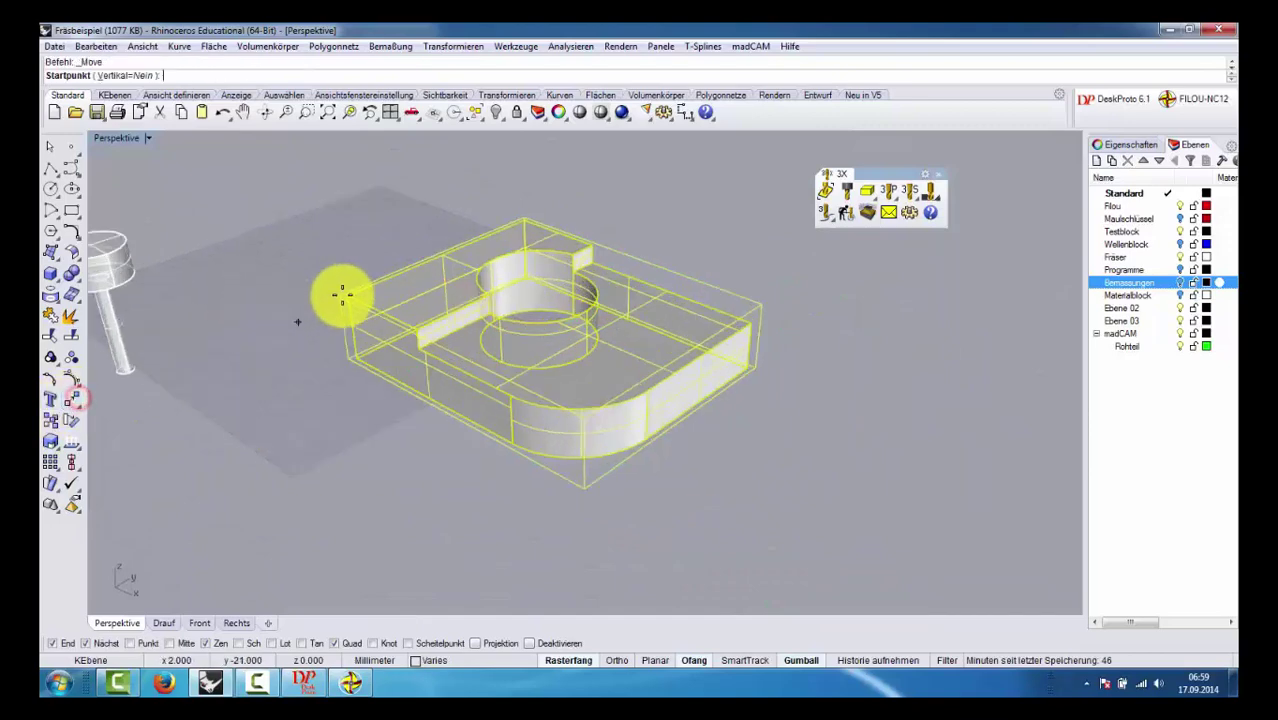
{"action": "scroll", "coordinate": [342, 292], "scroll_direction": "up", "scroll_amount": 3}
{"action": "scroll", "coordinate": [343, 288], "scroll_direction": "up", "scroll_amount": 2}
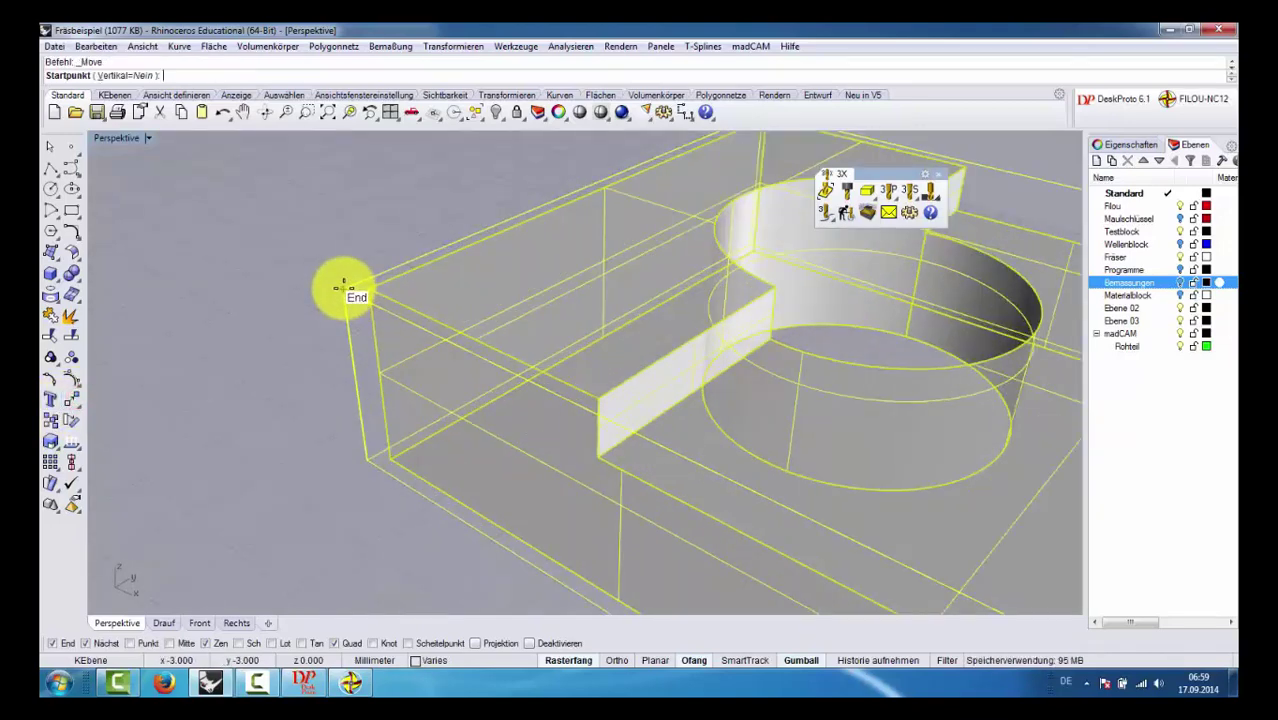
{"action": "left_click", "coordinate": [343, 288]}
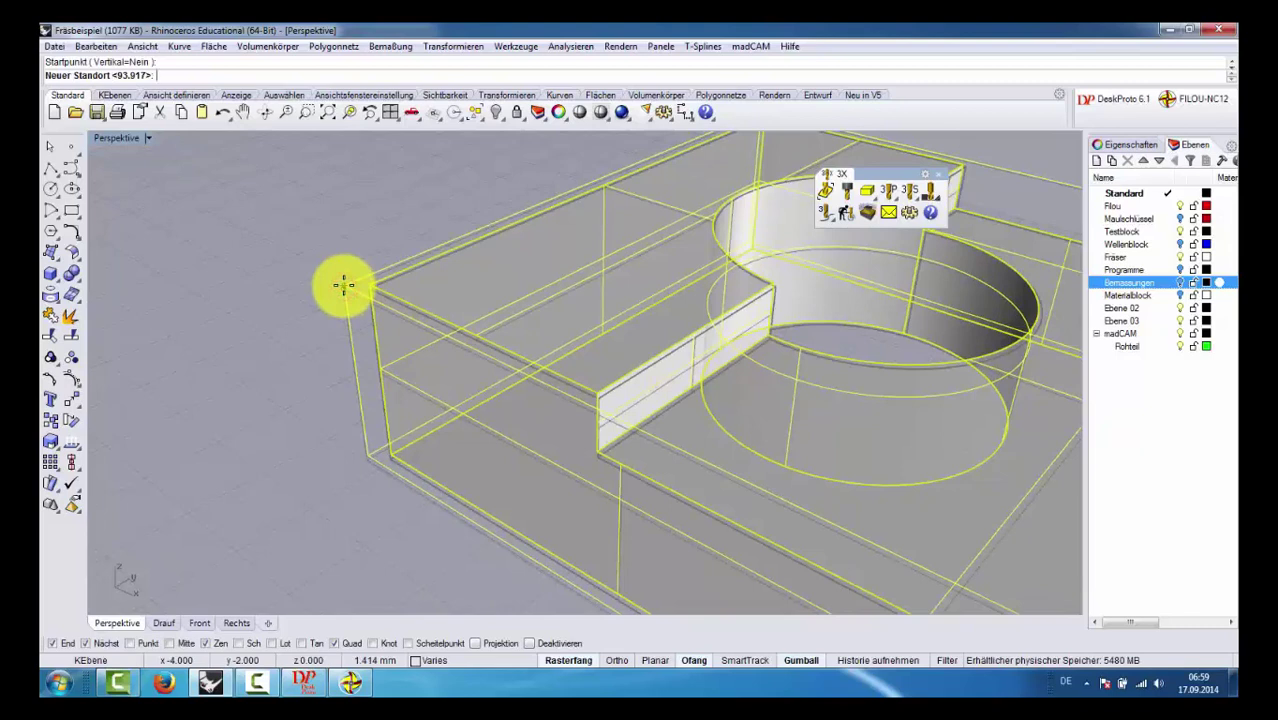
{"action": "type", "text": "w0"}
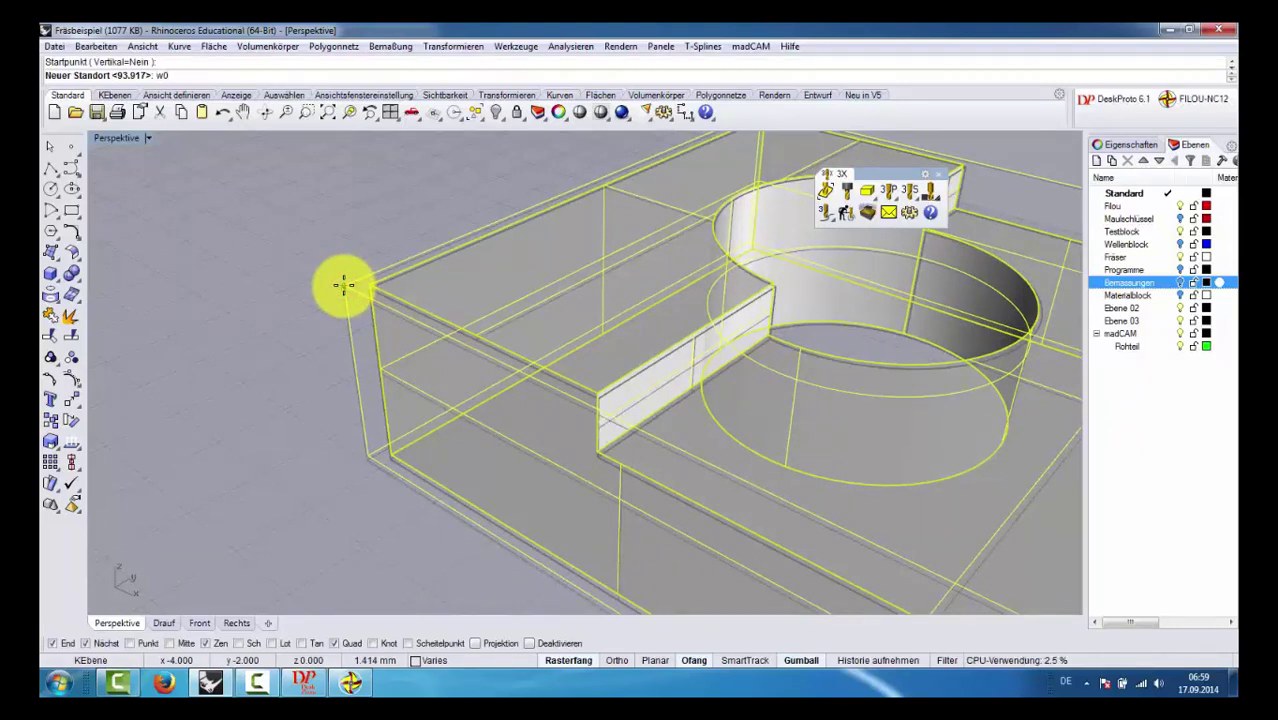
{"action": "key", "text": "Return"}
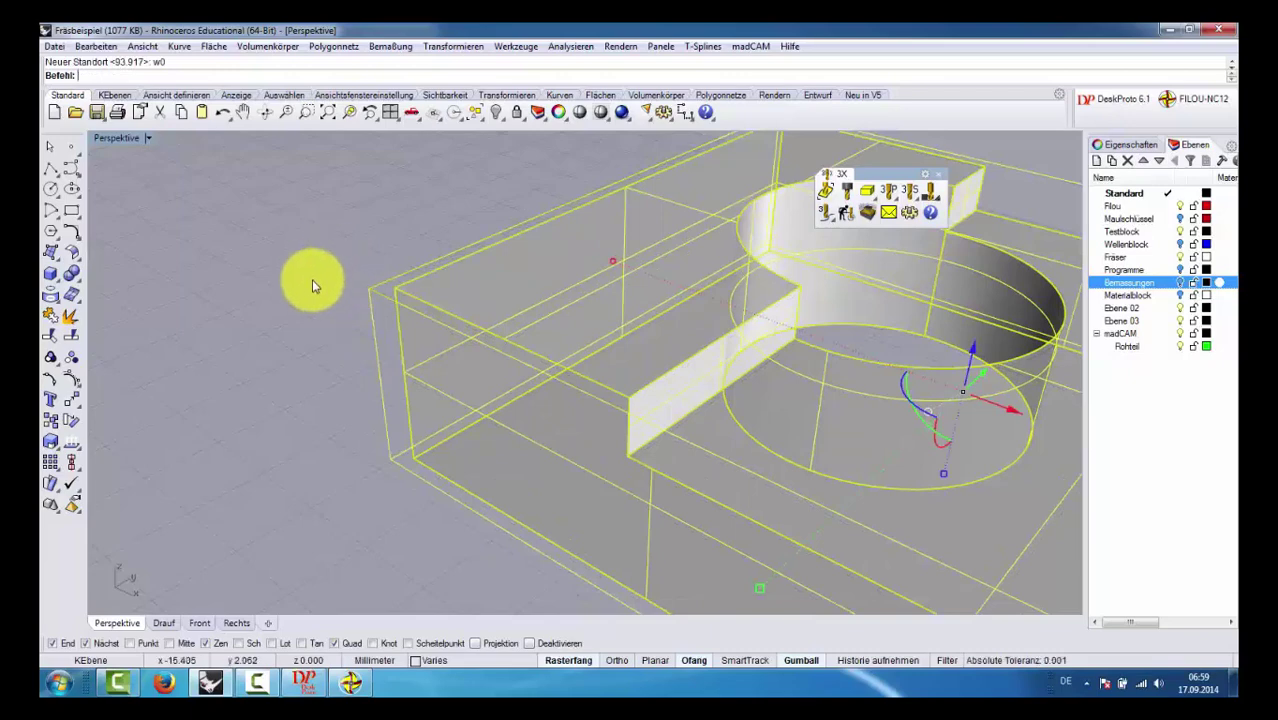
{"action": "mouse_move", "coordinate": [314, 280]}
{"action": "right_mouse_down"}
{"action": "mouse_move", "coordinate": [314, 337]}
{"action": "mouse_move", "coordinate": [334, 385]}
{"action": "mouse_move", "coordinate": [305, 319]}
{"action": "mouse_move", "coordinate": [356, 280]}
{"action": "right_mouse_up"}
{"action": "left_click", "coordinate": [357, 282]}
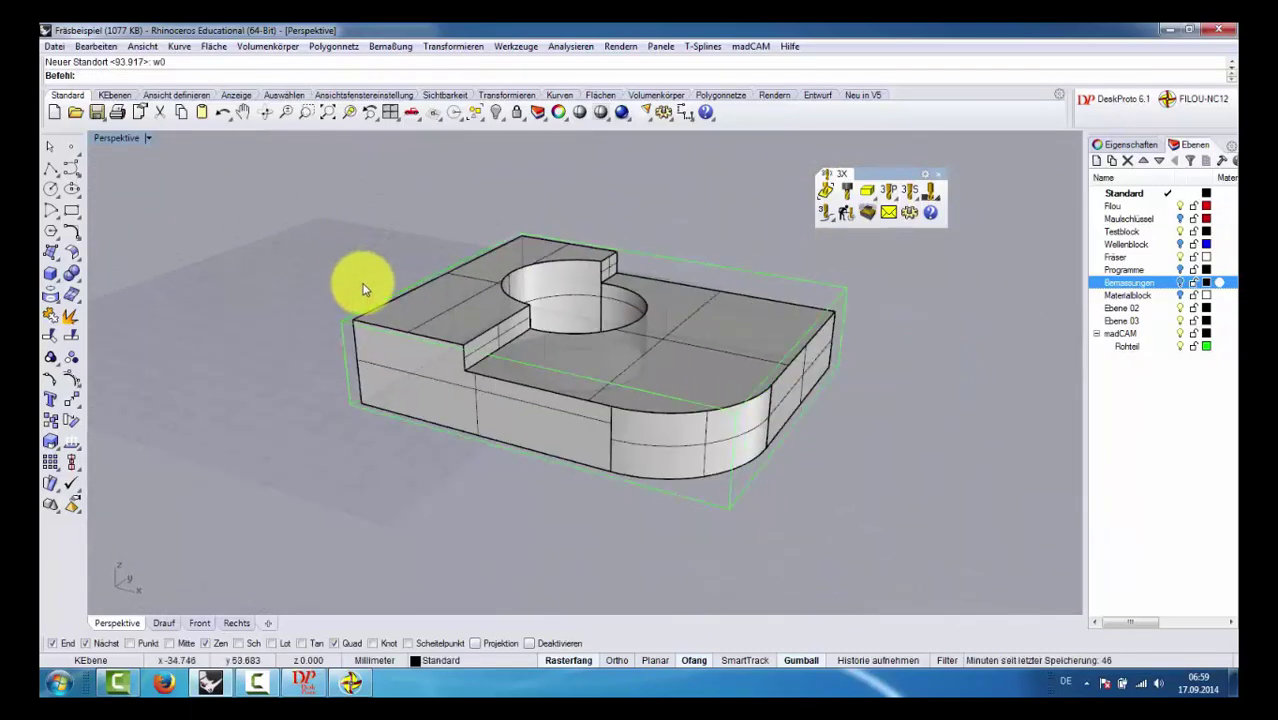
{"action": "right_click_drag", "start_coordinate": [713, 310], "coordinate": [686, 347]}
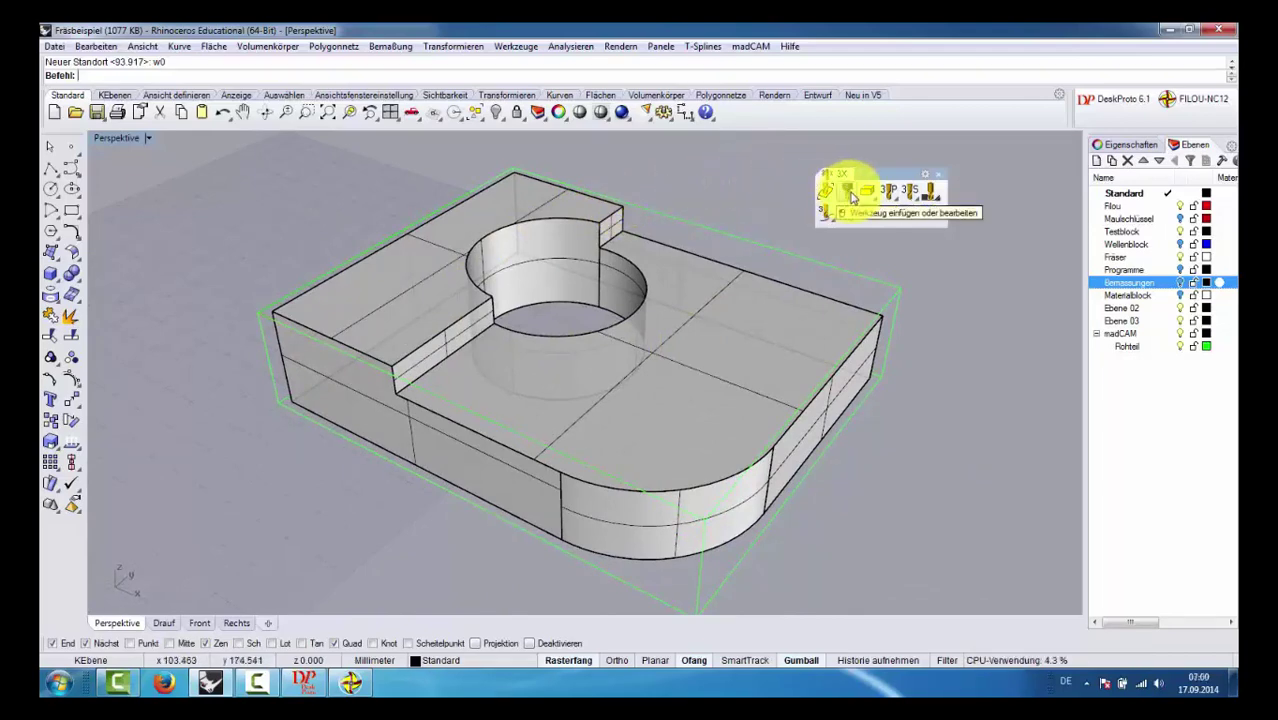
Step: Choose the Flat_End_8 cutter and lower its Z feed from 1500 to 500
{"action": "left_click", "coordinate": [852, 197]}
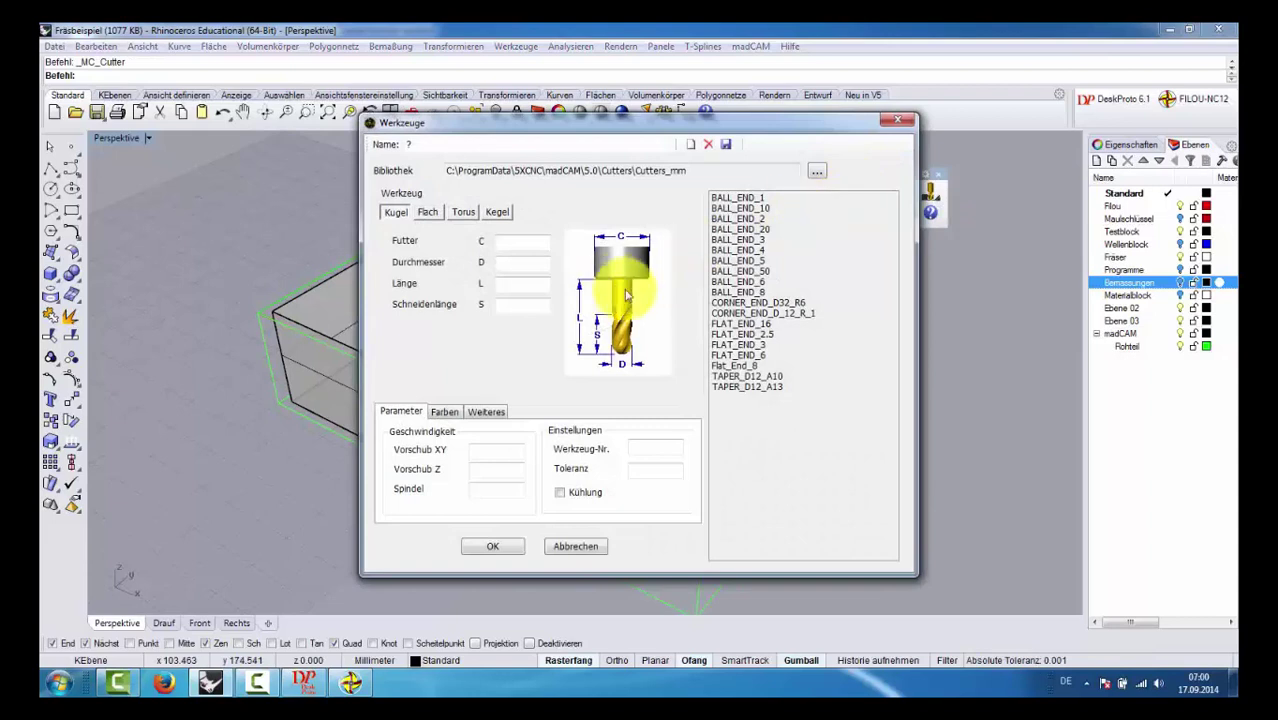
{"action": "left_click", "coordinate": [730, 366]}
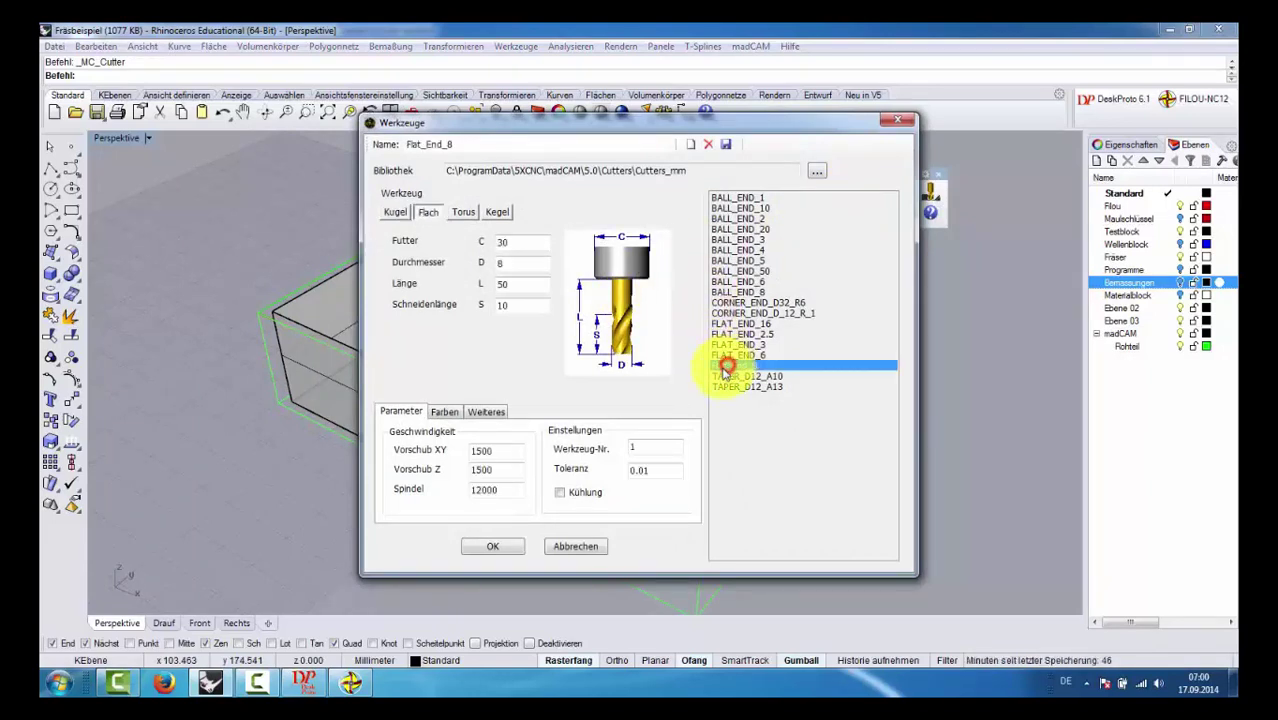
{"action": "left_click", "coordinate": [512, 470]}
{"action": "left_click_drag", "start_coordinate": [512, 470], "coordinate": [440, 471]}
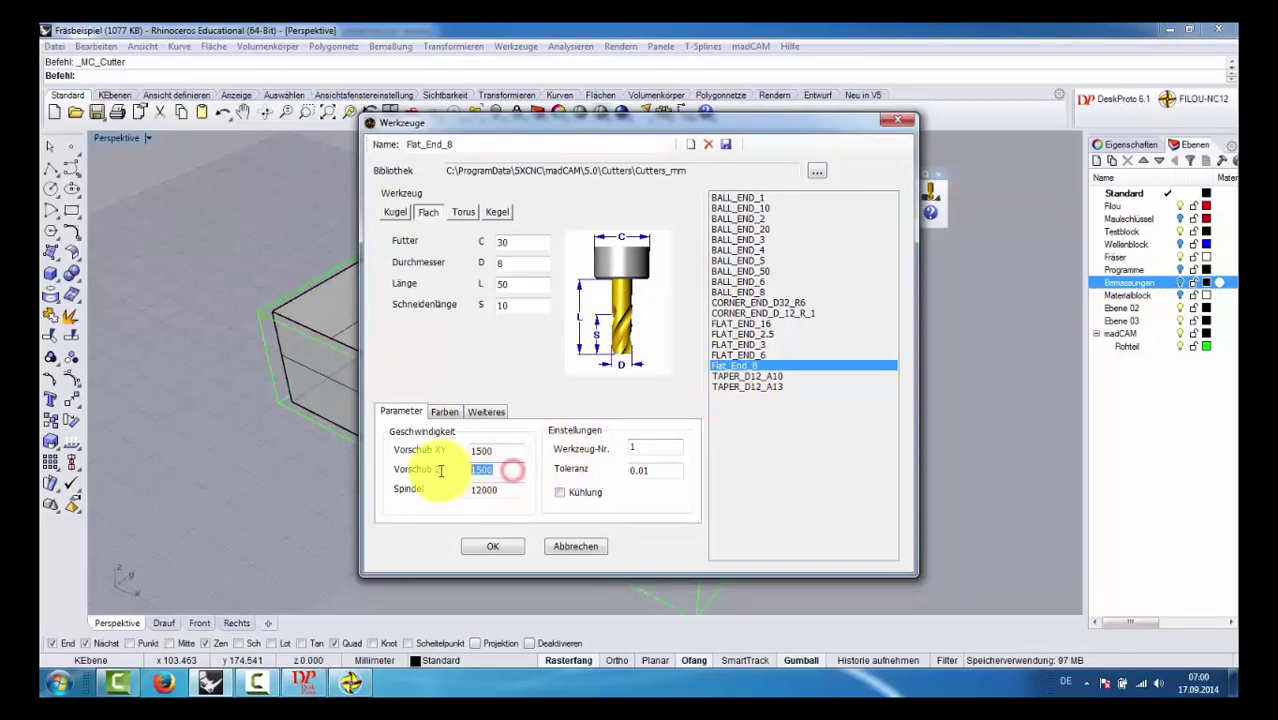
{"action": "type", "text": "500"}
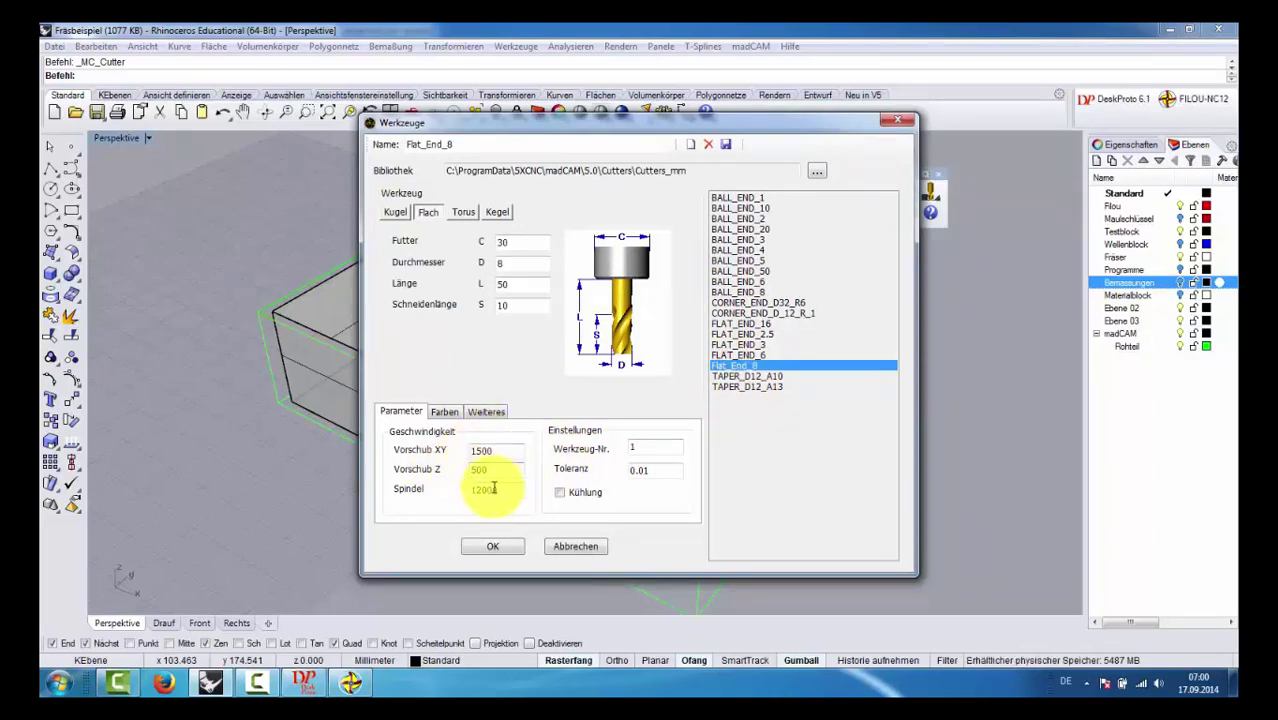
{"action": "left_click_drag", "start_coordinate": [488, 489], "coordinate": [503, 491]}
{"action": "left_click", "coordinate": [514, 541]}
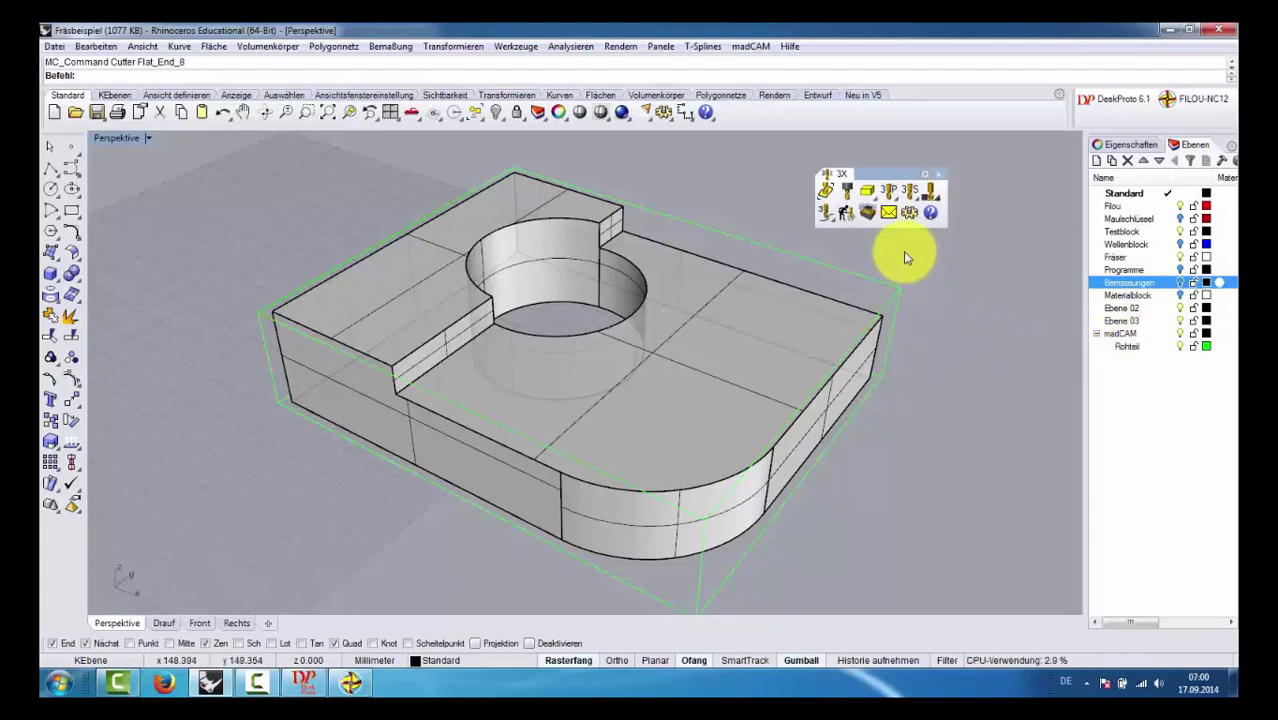
Step: Set up Schruppen pocket roughing with 2,5 step-down, 4 stepover and 0,5 stock allowance
{"action": "left_click", "coordinate": [917, 200]}
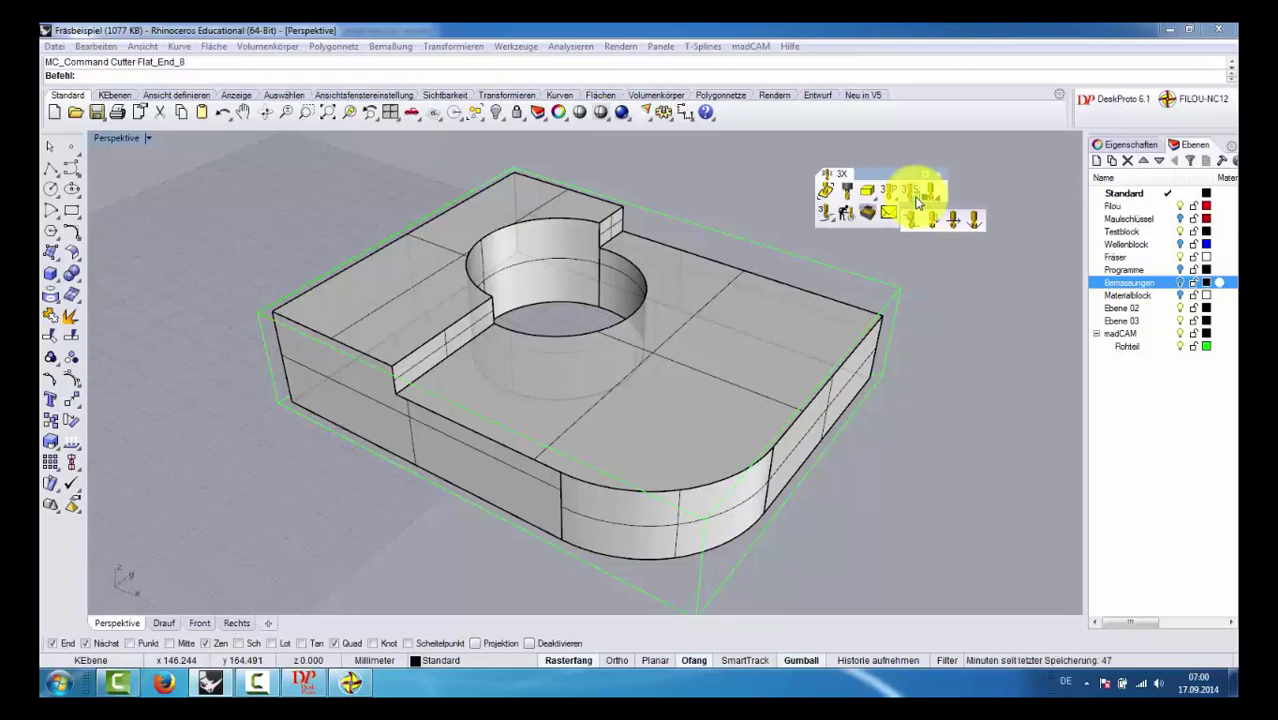
{"action": "left_click", "coordinate": [912, 222]}
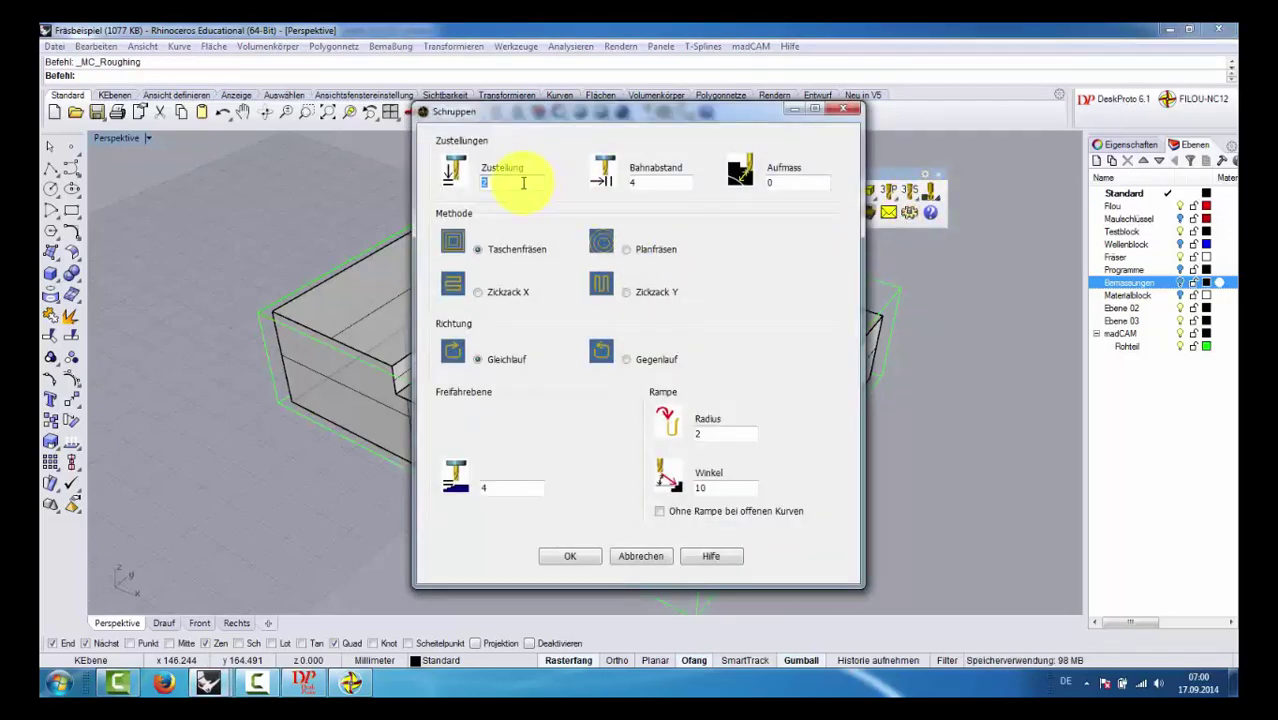
{"action": "left_click_drag", "start_coordinate": [526, 182], "coordinate": [474, 184]}
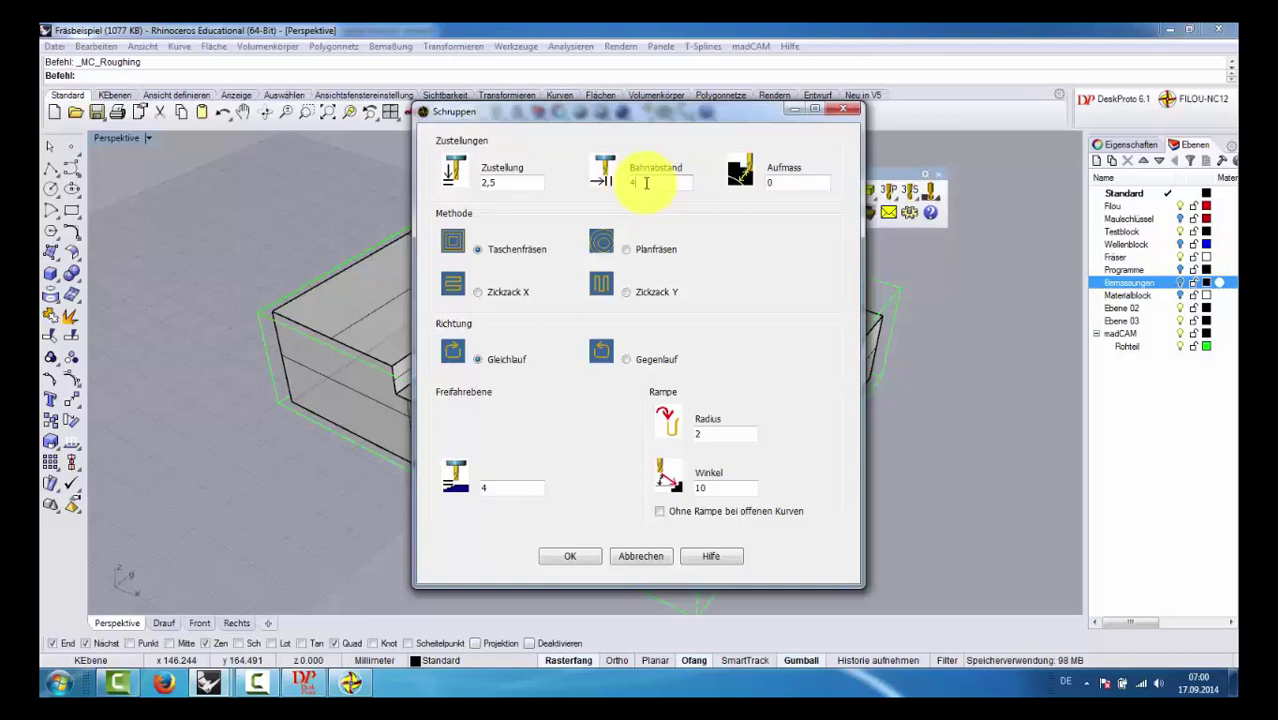
{"action": "left_click", "coordinate": [800, 185]}
{"action": "type", "text": ",5"}
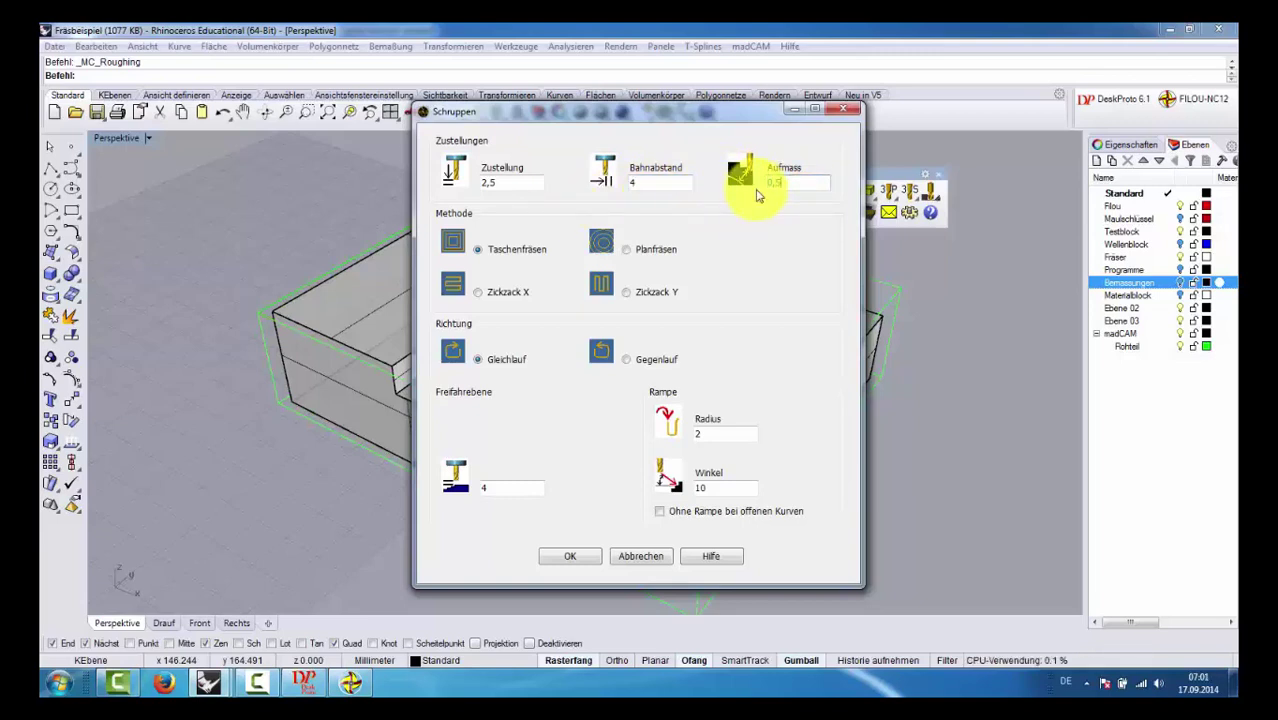
{"action": "left_click", "coordinate": [748, 186]}
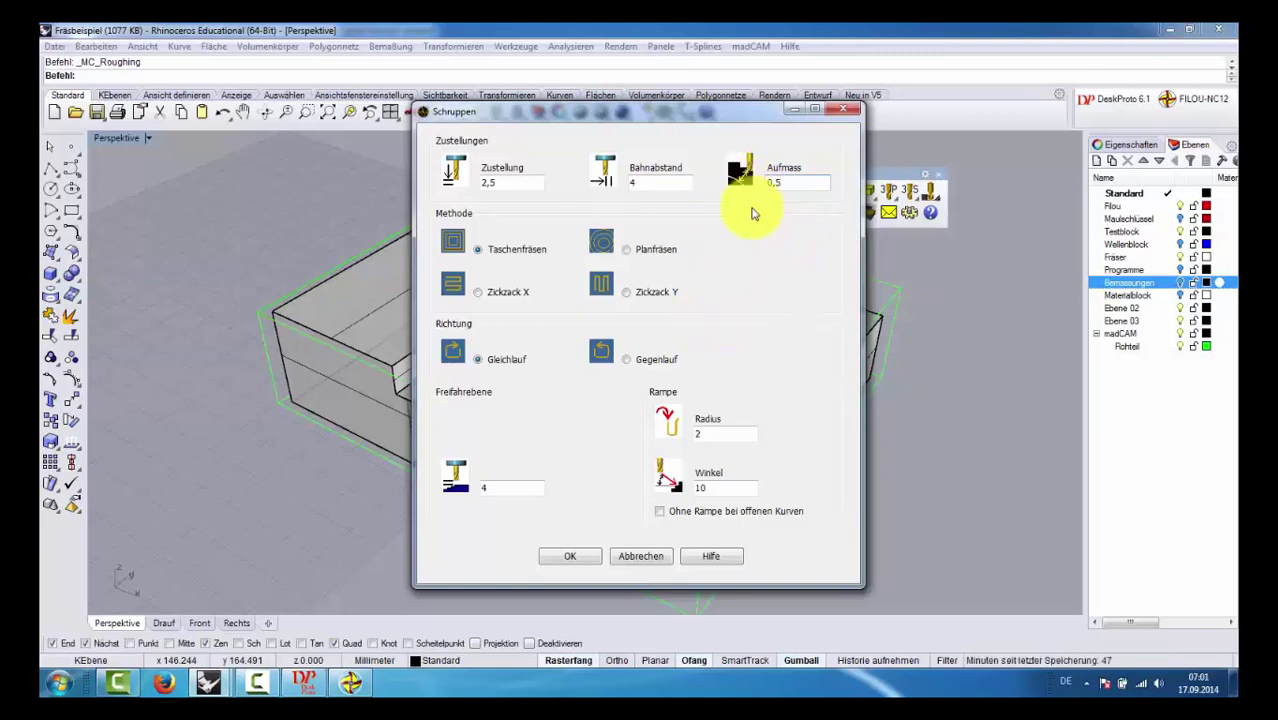
{"action": "left_click", "coordinate": [571, 557]}
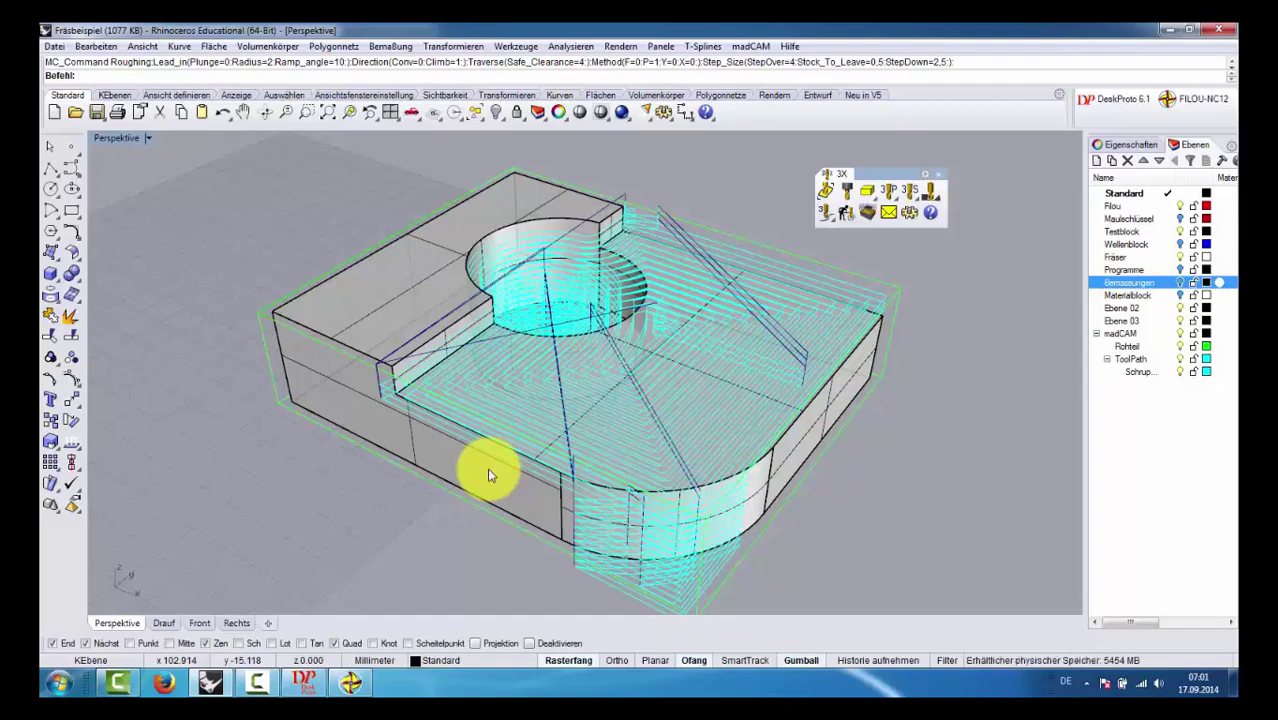
Step: Select the calculated cyan roughing toolpath curves
{"action": "left_click", "coordinate": [722, 299]}
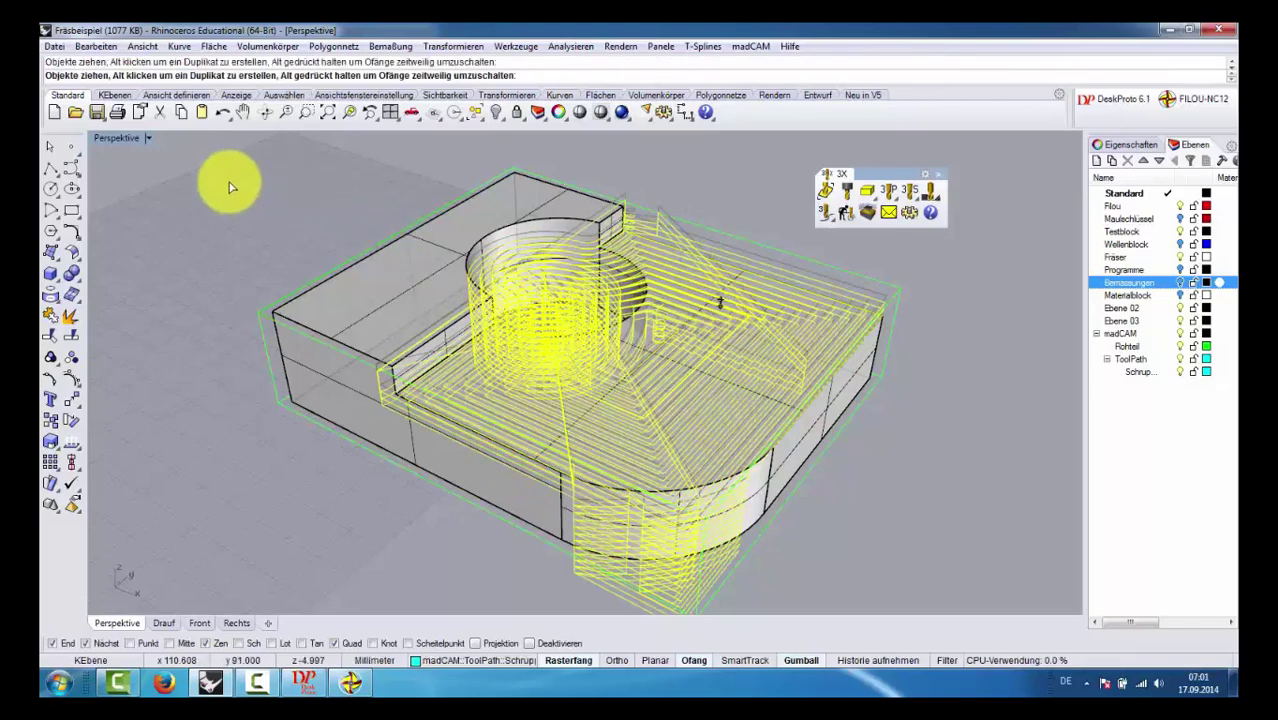
Step: Undo the accidental toolpath drag and orbit around to inspect the restored roughing paths
{"action": "left_click", "coordinate": [224, 116]}
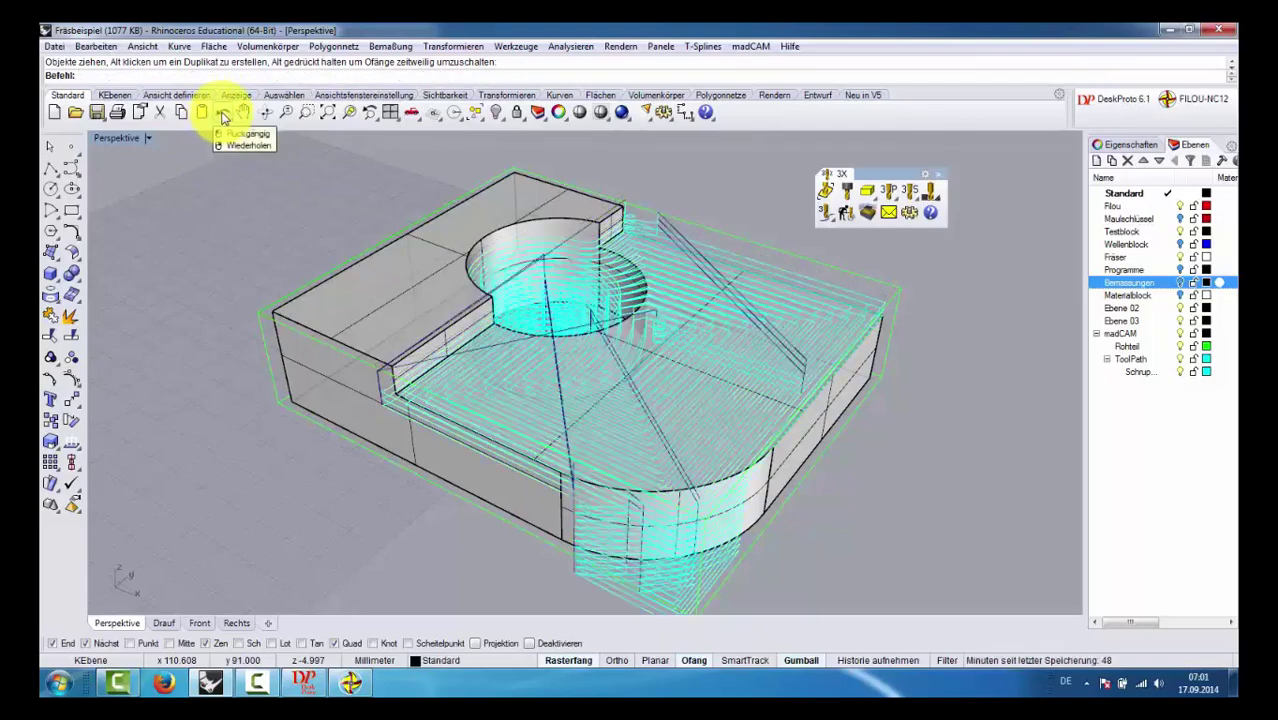
{"action": "left_click", "coordinate": [224, 116]}
{"action": "left_click", "coordinate": [222, 222]}
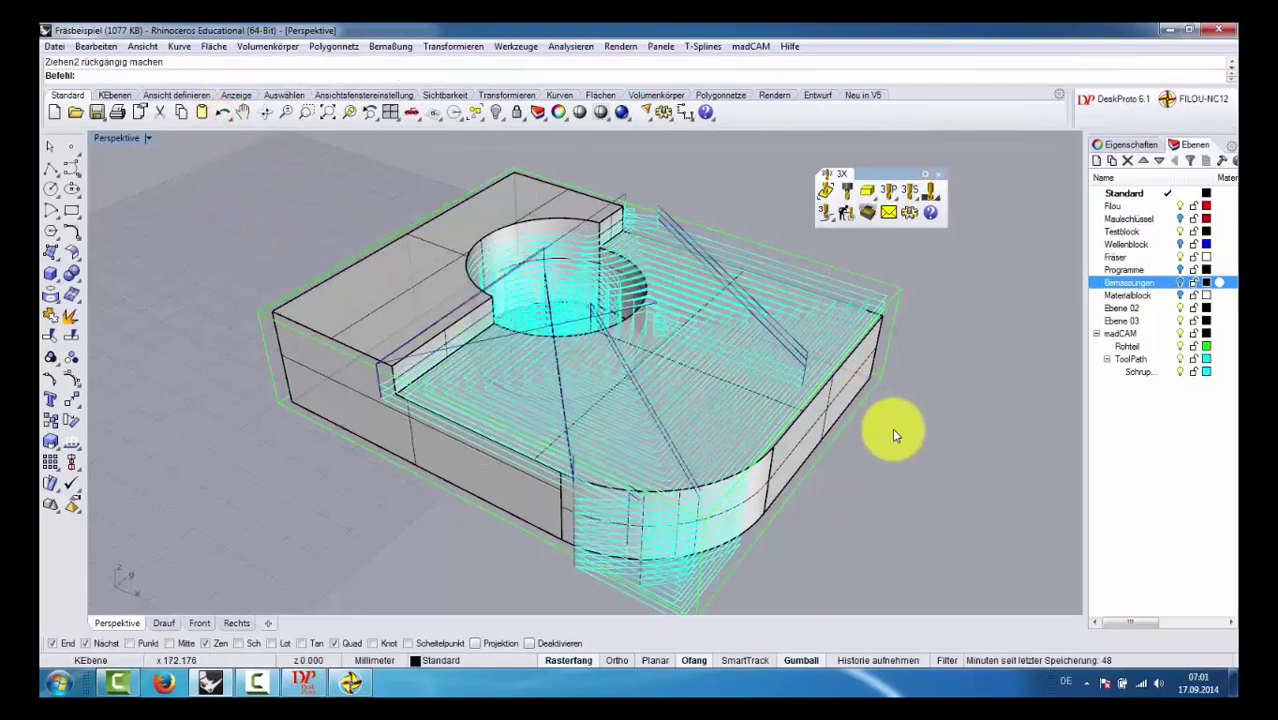
{"action": "mouse_move", "coordinate": [892, 428]}
{"action": "right_mouse_down"}
{"action": "mouse_move", "coordinate": [879, 407]}
{"action": "mouse_move", "coordinate": [542, 314]}
{"action": "right_mouse_up"}
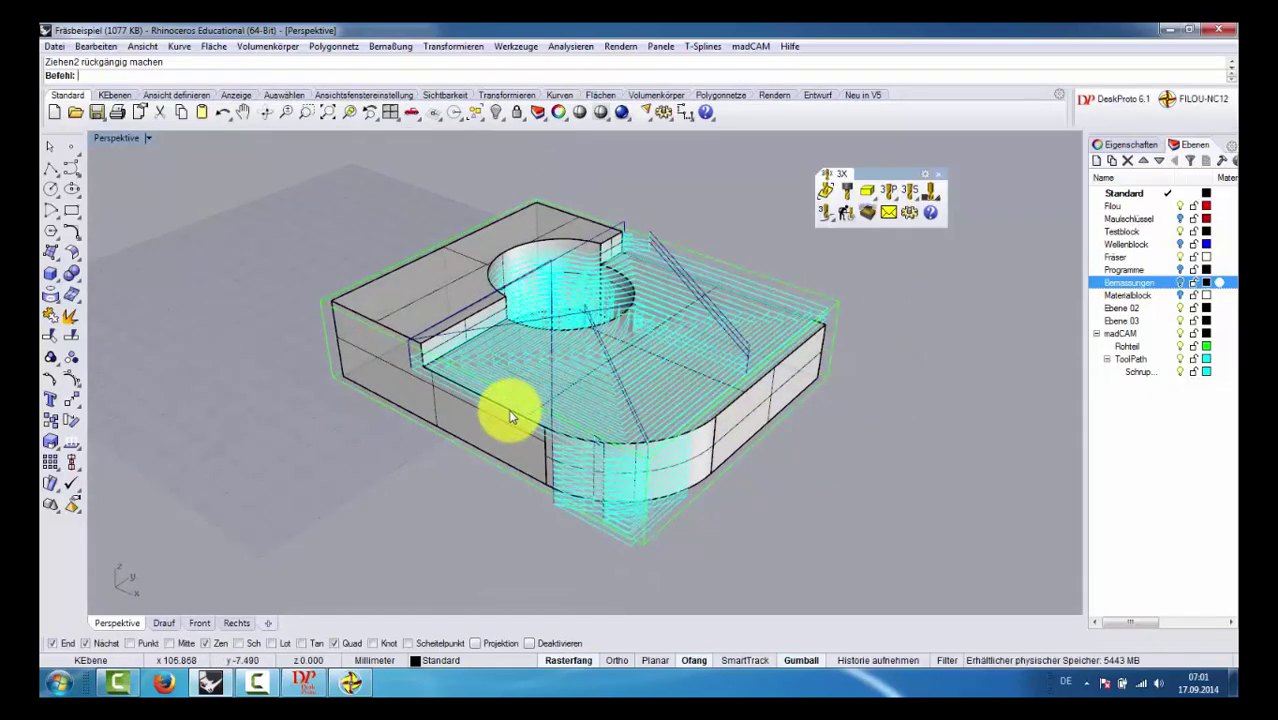
{"action": "mouse_move", "coordinate": [833, 399]}
{"action": "right_mouse_down"}
{"action": "mouse_move", "coordinate": [836, 440]}
{"action": "mouse_move", "coordinate": [845, 374]}
{"action": "right_mouse_up"}
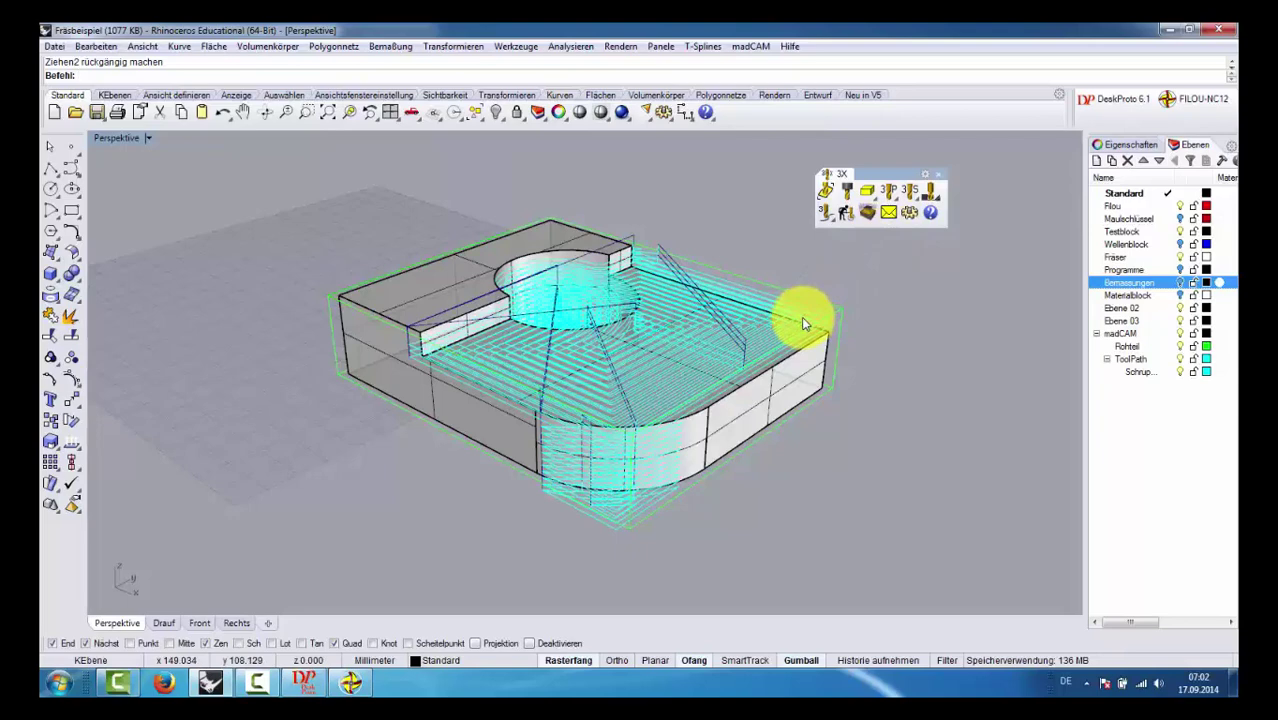
{"action": "mouse_move", "coordinate": [813, 379]}
{"action": "right_mouse_down"}
{"action": "mouse_move", "coordinate": [841, 389]}
{"action": "mouse_move", "coordinate": [807, 422]}
{"action": "right_mouse_up"}
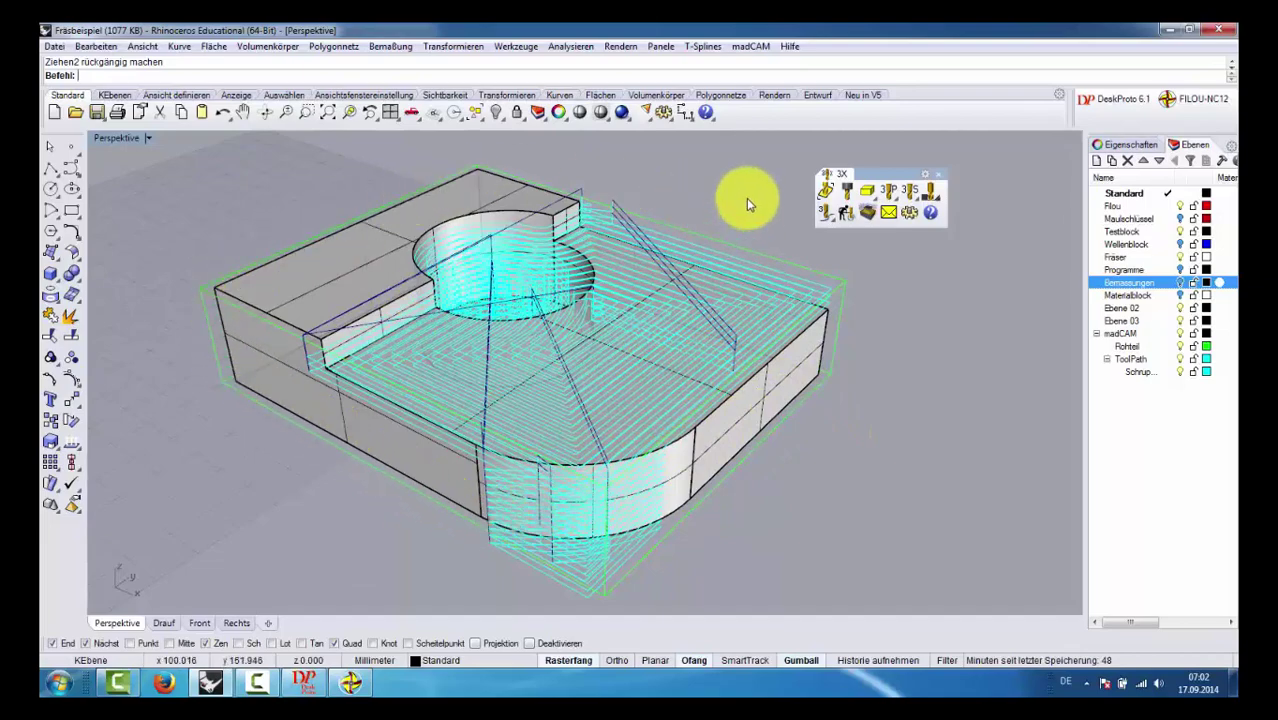
{"action": "mouse_move", "coordinate": [747, 194]}
{"action": "right_mouse_down"}
{"action": "mouse_move", "coordinate": [722, 294]}
{"action": "mouse_move", "coordinate": [607, 207]}
{"action": "mouse_move", "coordinate": [640, 279]}
{"action": "mouse_move", "coordinate": [628, 271]}
{"action": "right_mouse_up"}
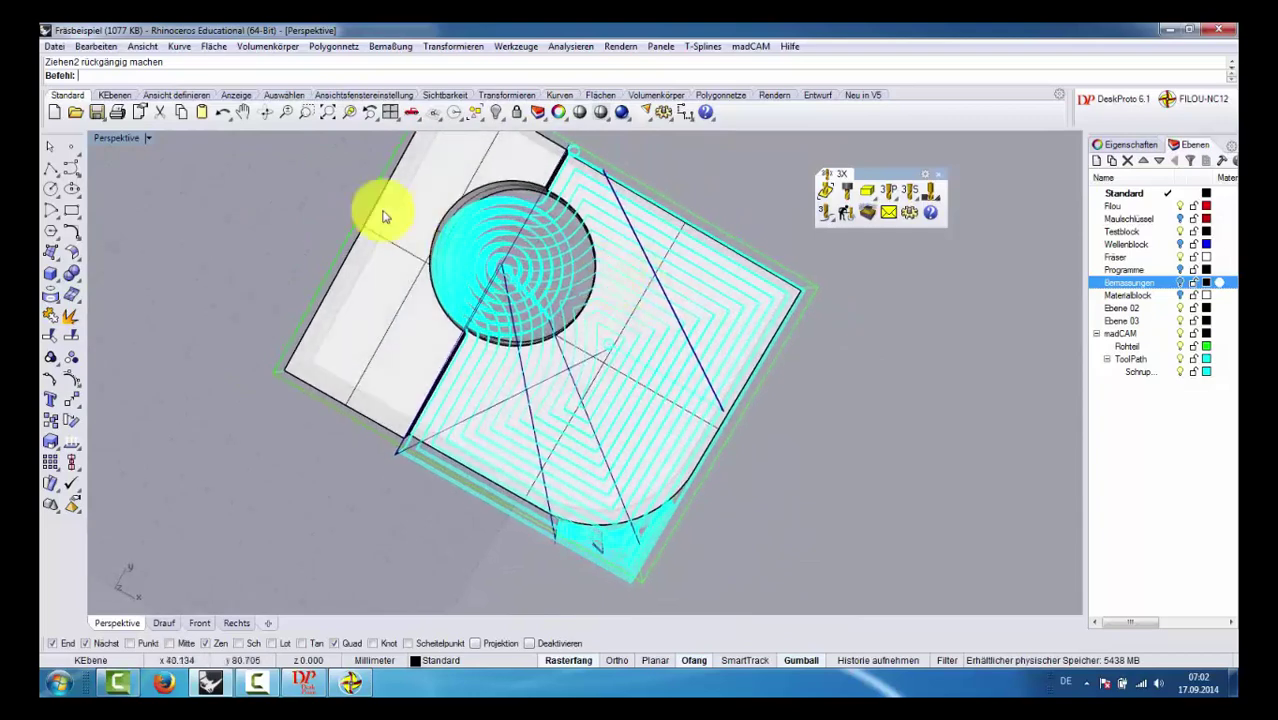
{"action": "left_click", "coordinate": [225, 112]}
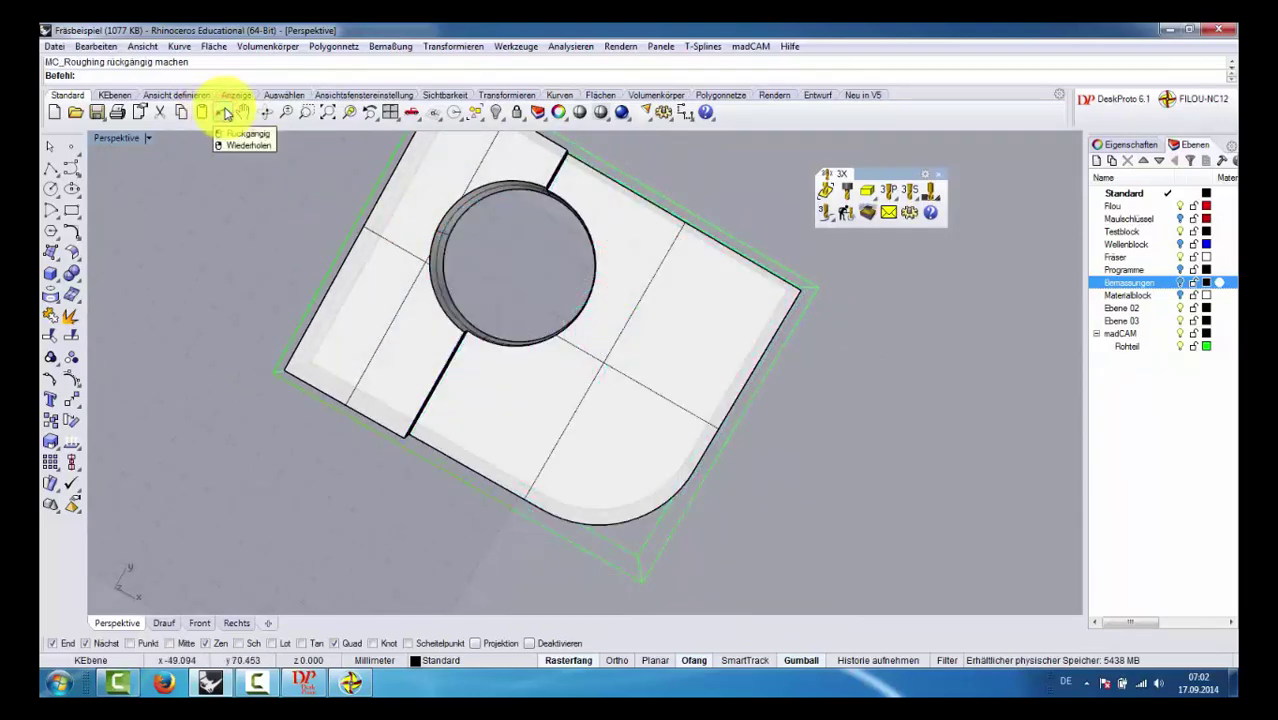
{"action": "mouse_move", "coordinate": [359, 346]}
{"action": "right_mouse_down"}
{"action": "mouse_move", "coordinate": [354, 305]}
{"action": "mouse_move", "coordinate": [342, 334]}
{"action": "mouse_move", "coordinate": [298, 230]}
{"action": "right_mouse_up"}
{"action": "right_click", "coordinate": [219, 118]}
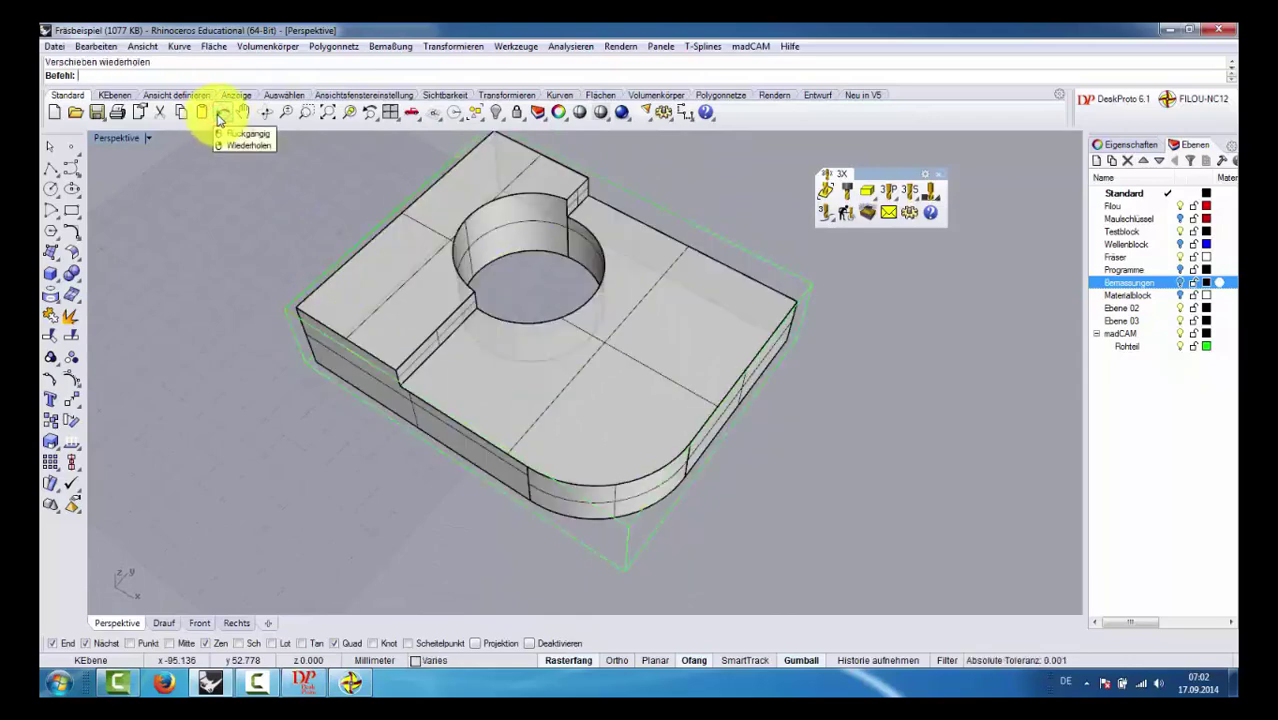
{"action": "left_click", "coordinate": [219, 118]}
{"action": "left_click", "coordinate": [219, 118]}
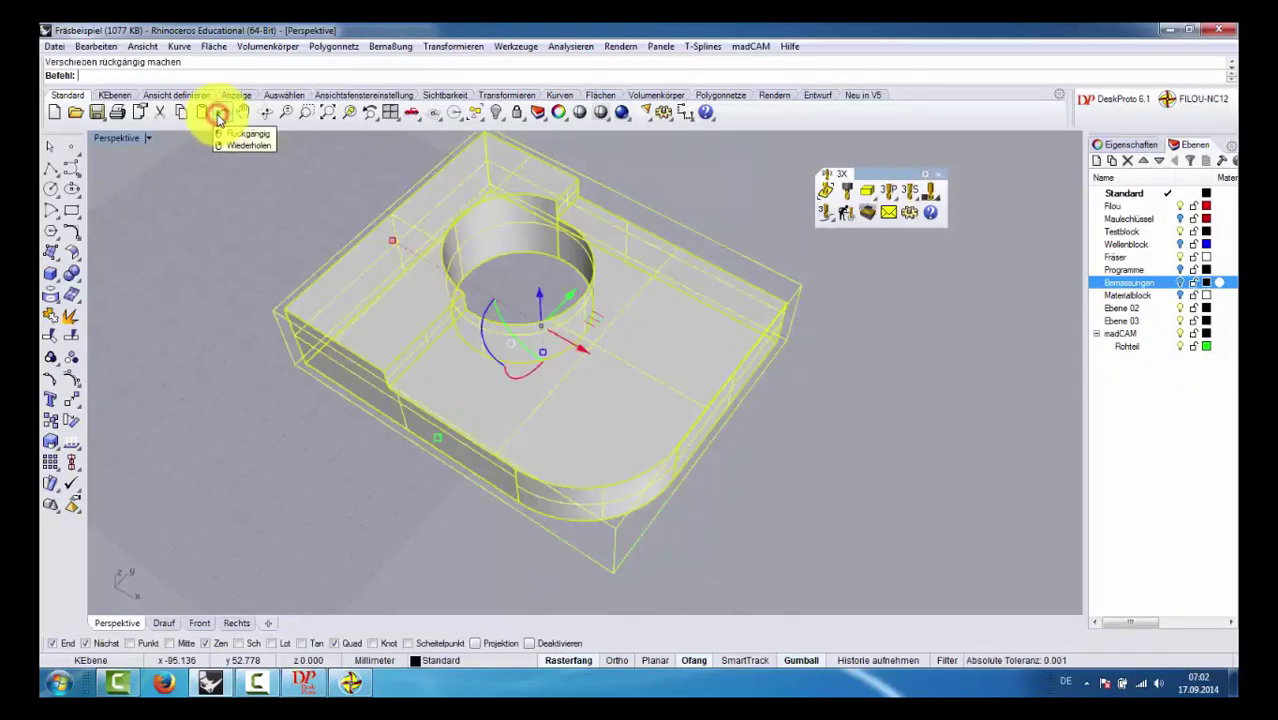
{"action": "right_click", "coordinate": [221, 119]}
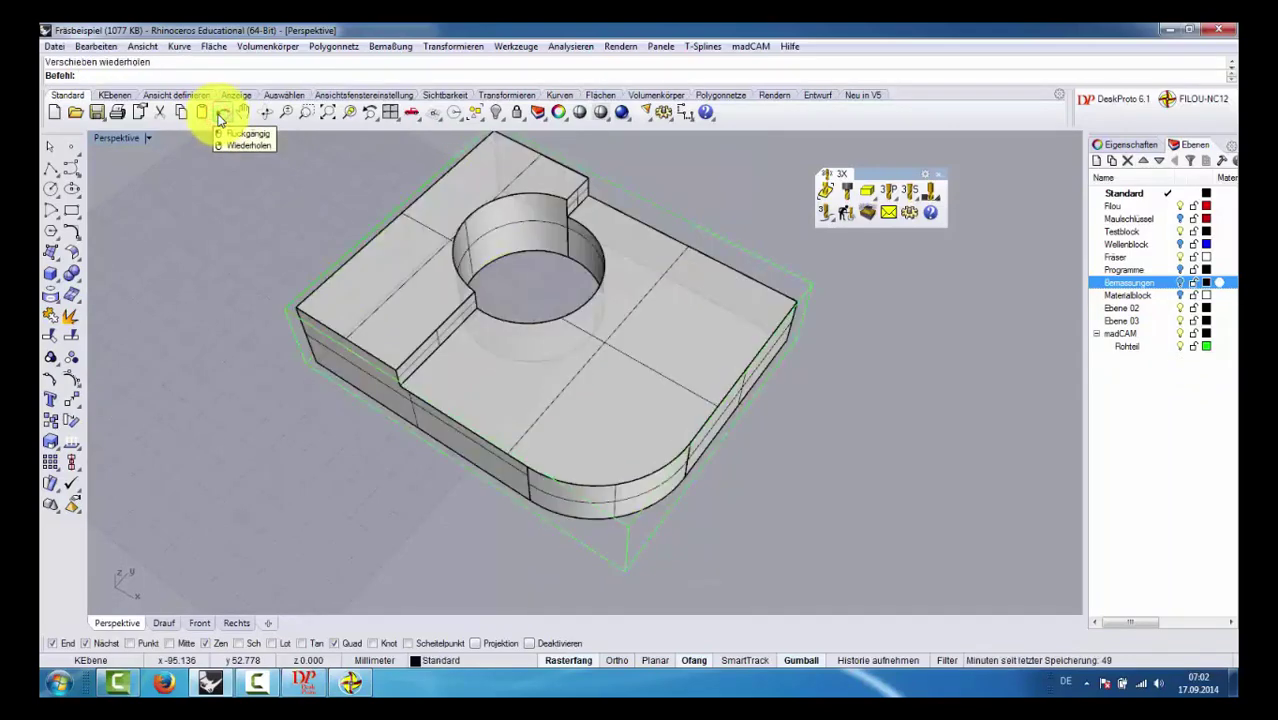
{"action": "right_click", "coordinate": [221, 118]}
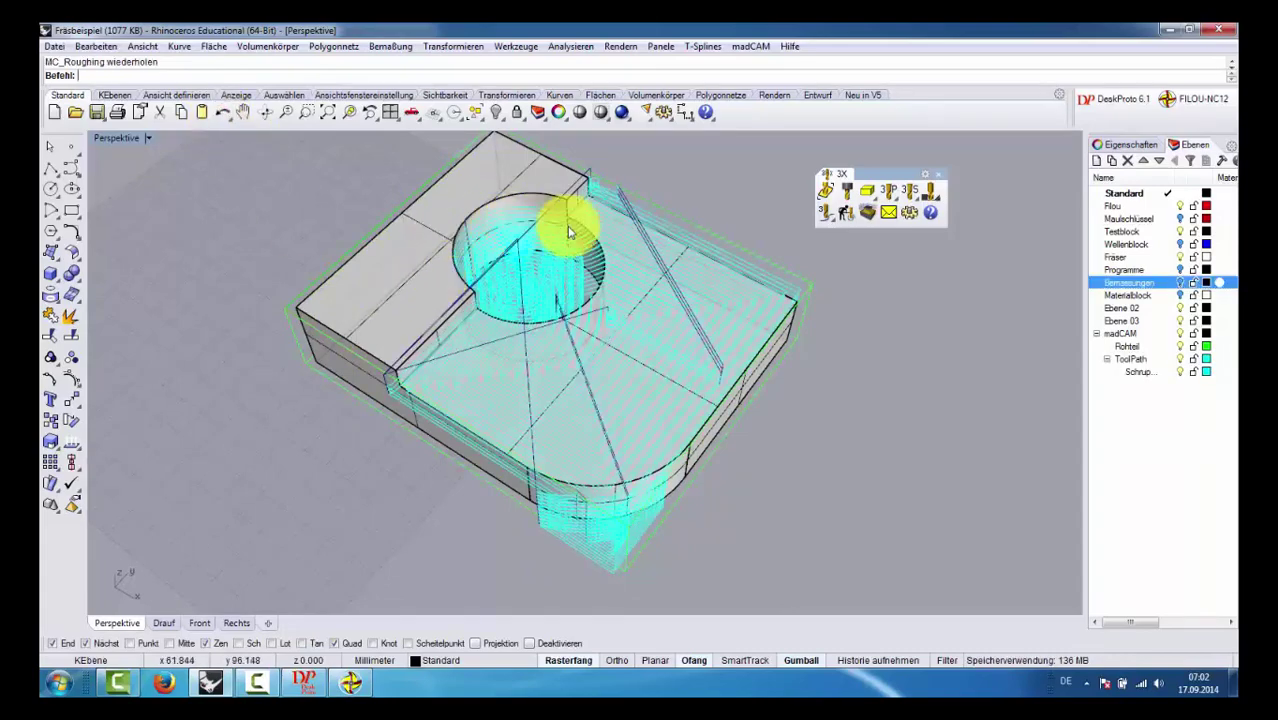
{"action": "mouse_move", "coordinate": [571, 223]}
{"action": "right_mouse_down"}
{"action": "mouse_move", "coordinate": [565, 260]}
{"action": "mouse_move", "coordinate": [479, 333]}
{"action": "right_mouse_up"}
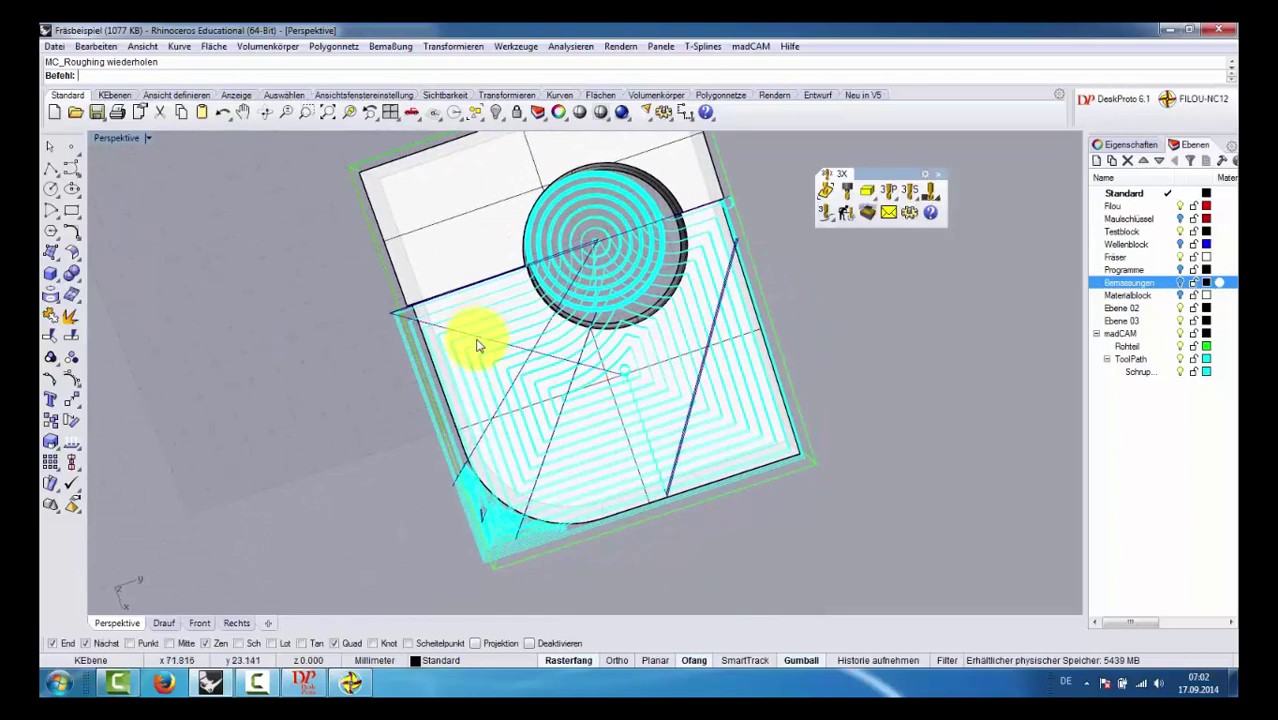
{"action": "mouse_move", "coordinate": [485, 399]}
{"action": "right_mouse_down"}
{"action": "mouse_move", "coordinate": [560, 438]}
{"action": "mouse_move", "coordinate": [536, 451]}
{"action": "mouse_move", "coordinate": [589, 394]}
{"action": "mouse_move", "coordinate": [608, 320]}
{"action": "right_mouse_up"}
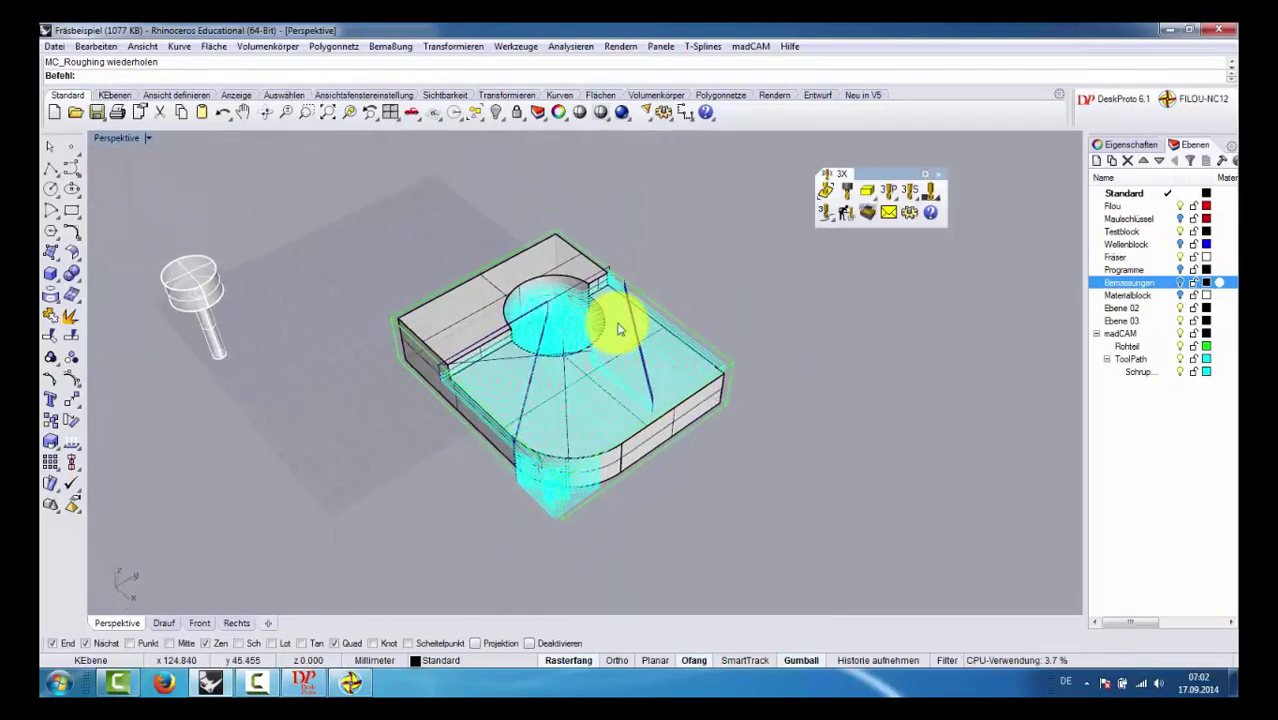
{"action": "scroll", "coordinate": [448, 322], "scroll_direction": "up", "scroll_amount": 3}
{"action": "scroll", "coordinate": [405, 283], "scroll_direction": "up", "scroll_amount": 1}
{"action": "scroll", "coordinate": [405, 283], "scroll_direction": "down", "scroll_amount": 2}
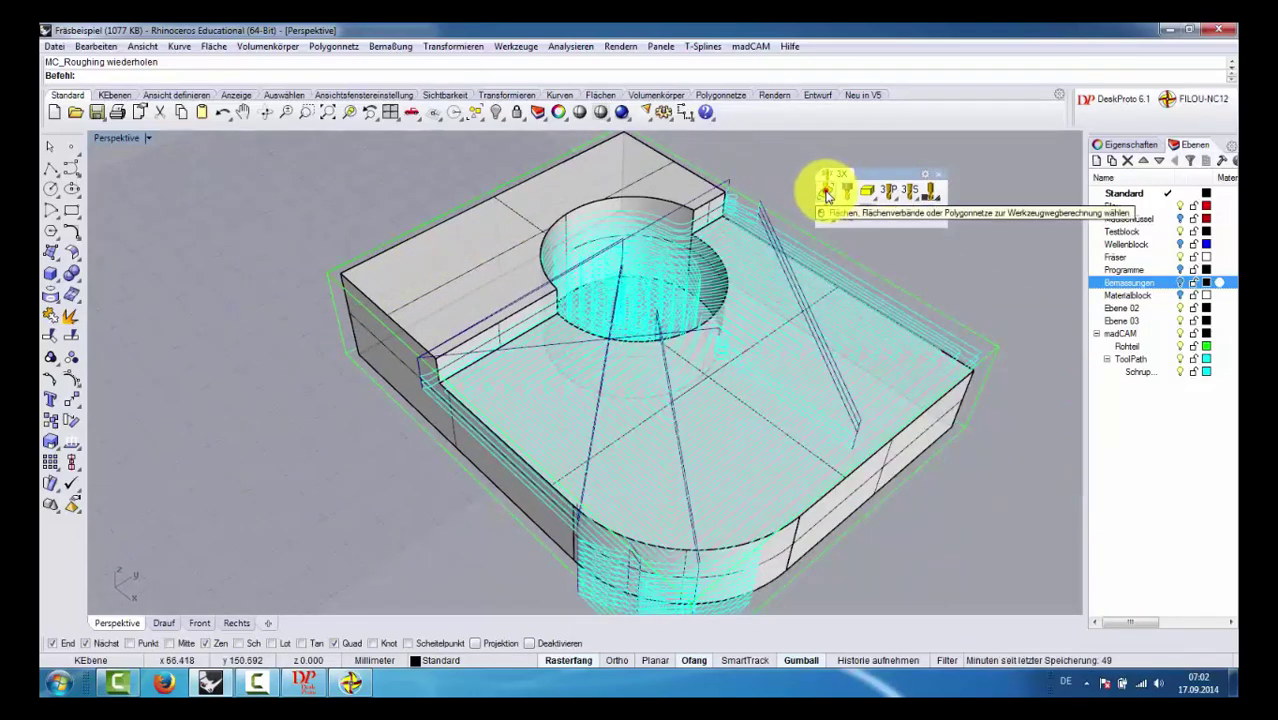
Step: Set the whole part as the madCAM machining model
{"action": "left_click", "coordinate": [826, 191]}
{"action": "left_click", "coordinate": [645, 165]}
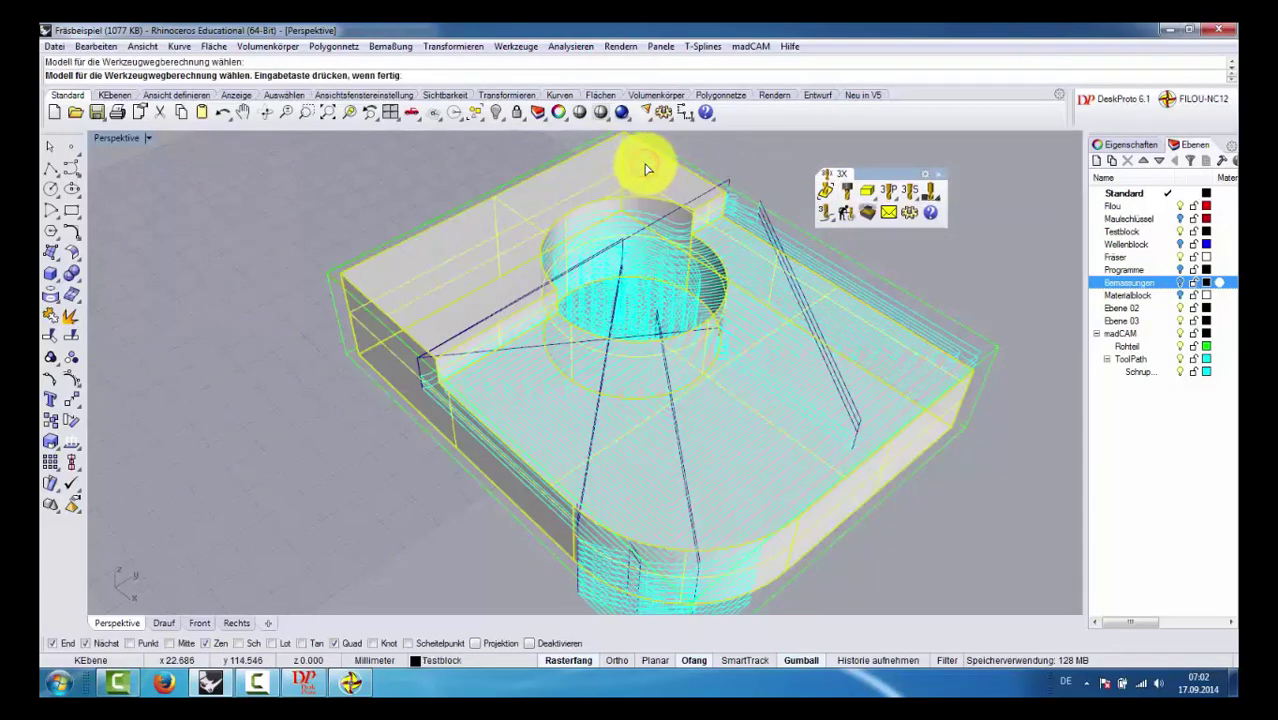
{"action": "key", "text": "Return"}
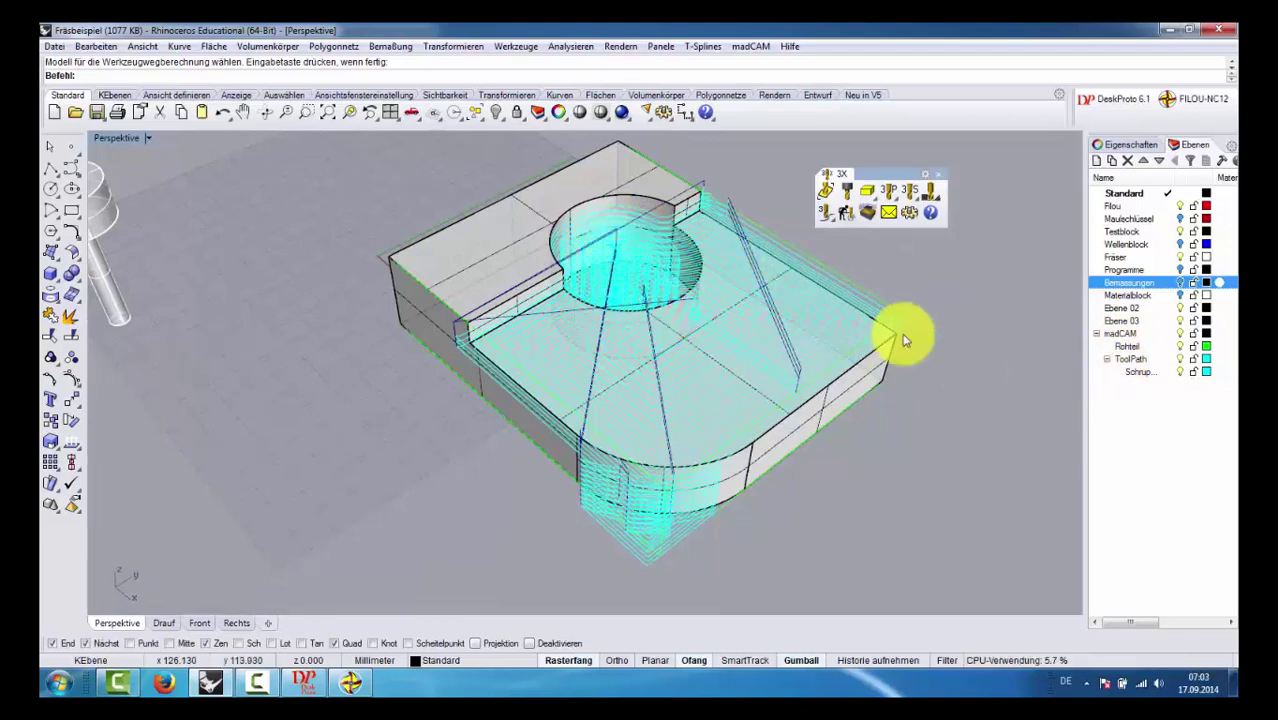
Step: Delete the Schrup roughing toolpath layer along with its 290 objects
{"action": "left_click", "coordinate": [1138, 372]}
{"action": "left_click", "coordinate": [1127, 160]}
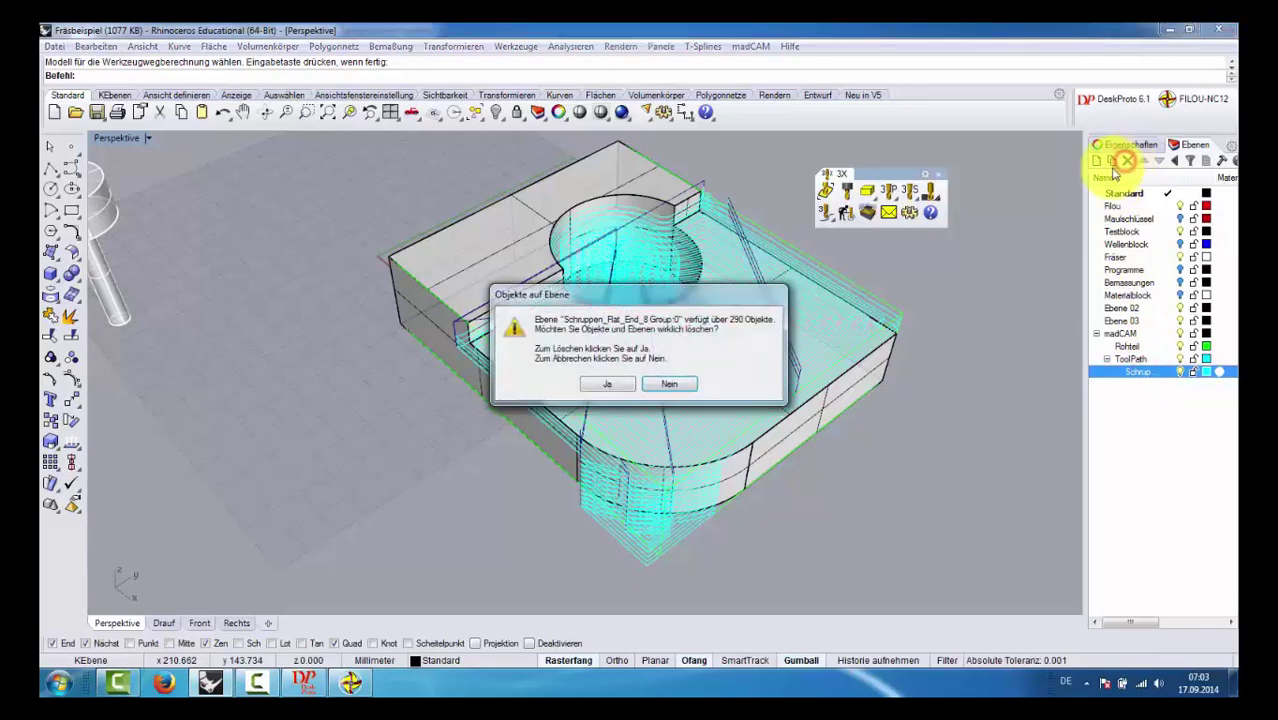
{"action": "left_click", "coordinate": [601, 388]}
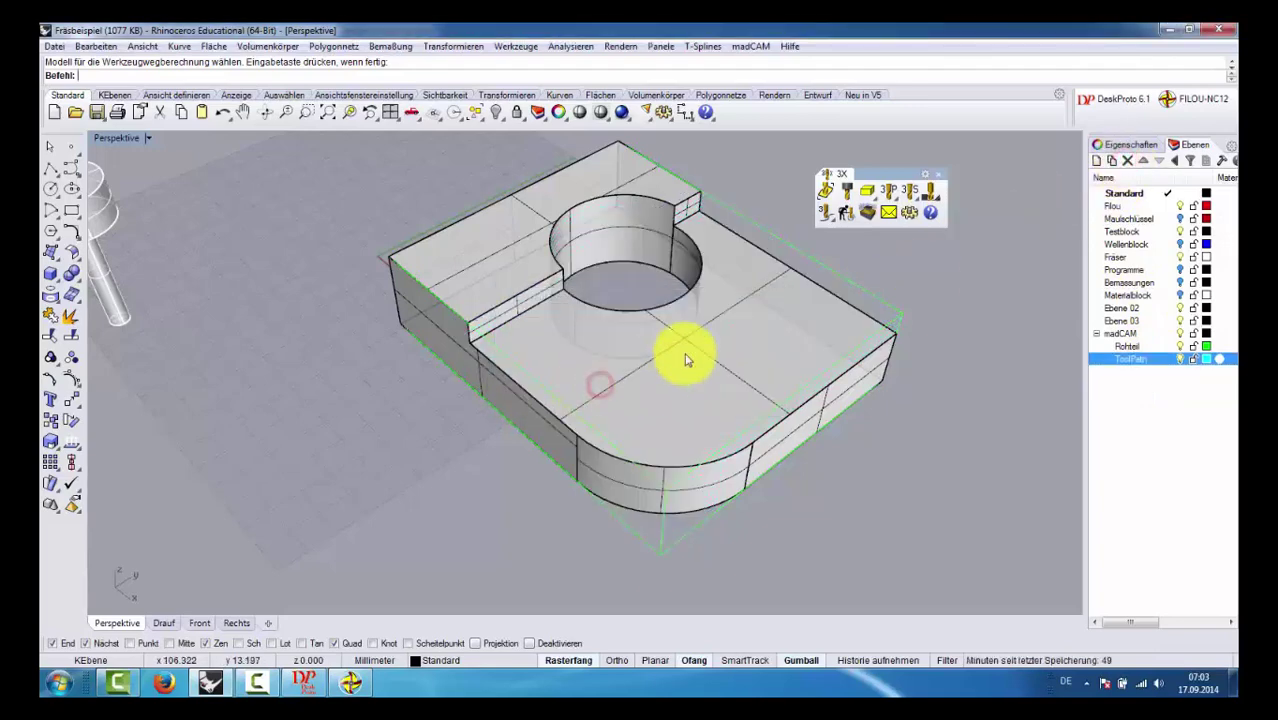
{"action": "mouse_move", "coordinate": [967, 290]}
{"action": "right_mouse_down"}
{"action": "mouse_move", "coordinate": [933, 285]}
{"action": "mouse_move", "coordinate": [944, 268]}
{"action": "right_mouse_up"}
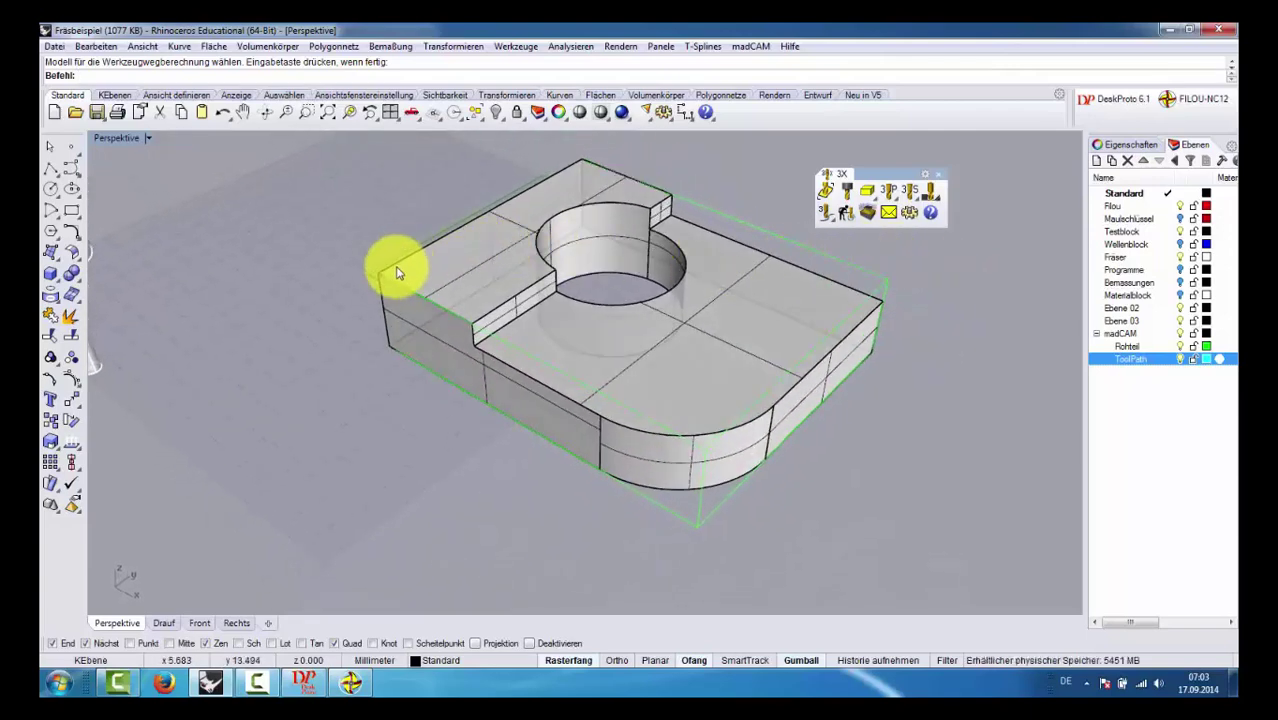
{"action": "scroll", "coordinate": [385, 277], "scroll_direction": "up", "scroll_amount": 3}
{"action": "scroll", "coordinate": [383, 281], "scroll_direction": "up", "scroll_amount": 2}
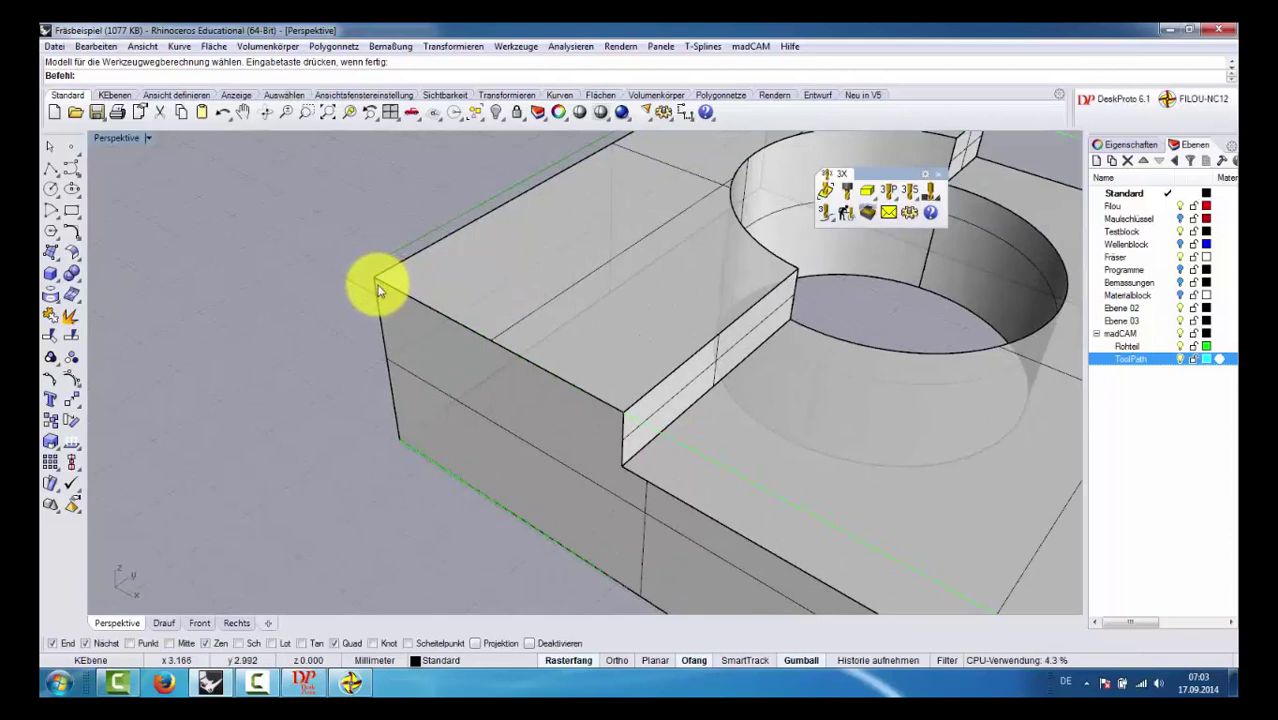
{"action": "scroll", "coordinate": [353, 284], "scroll_direction": "up", "scroll_amount": 2}
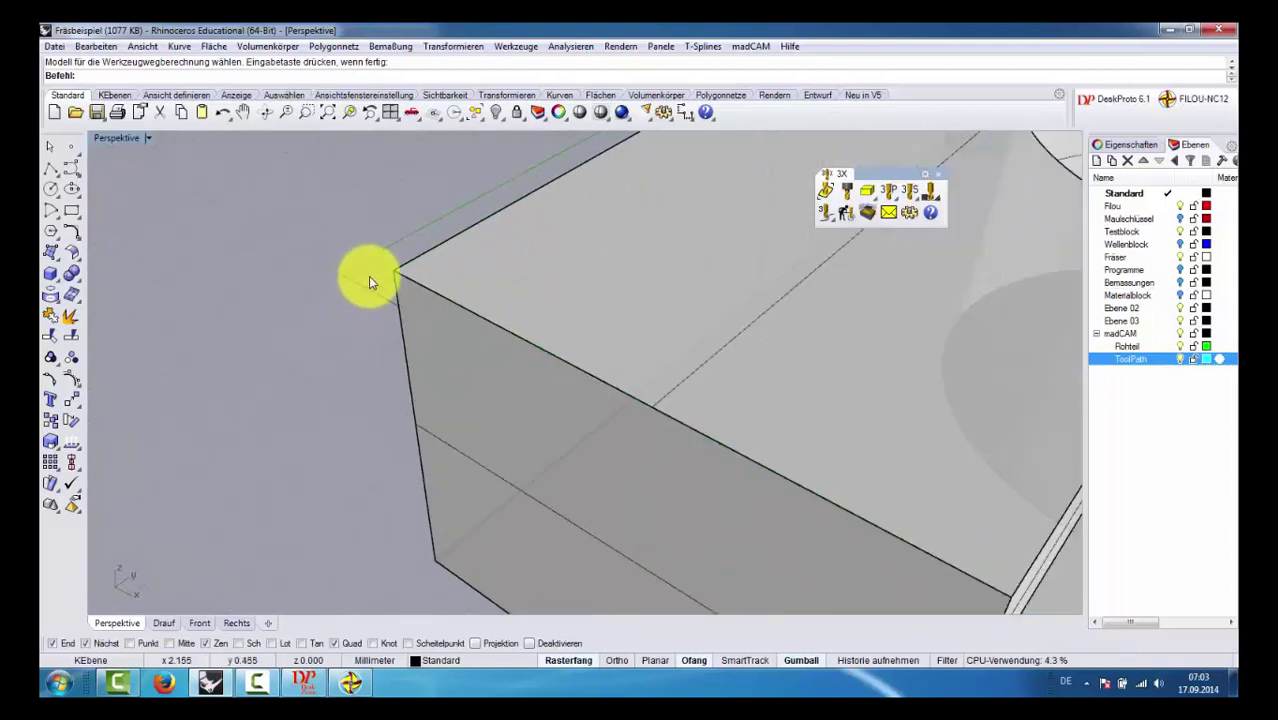
{"action": "scroll", "coordinate": [368, 276], "scroll_direction": "up", "scroll_amount": 2}
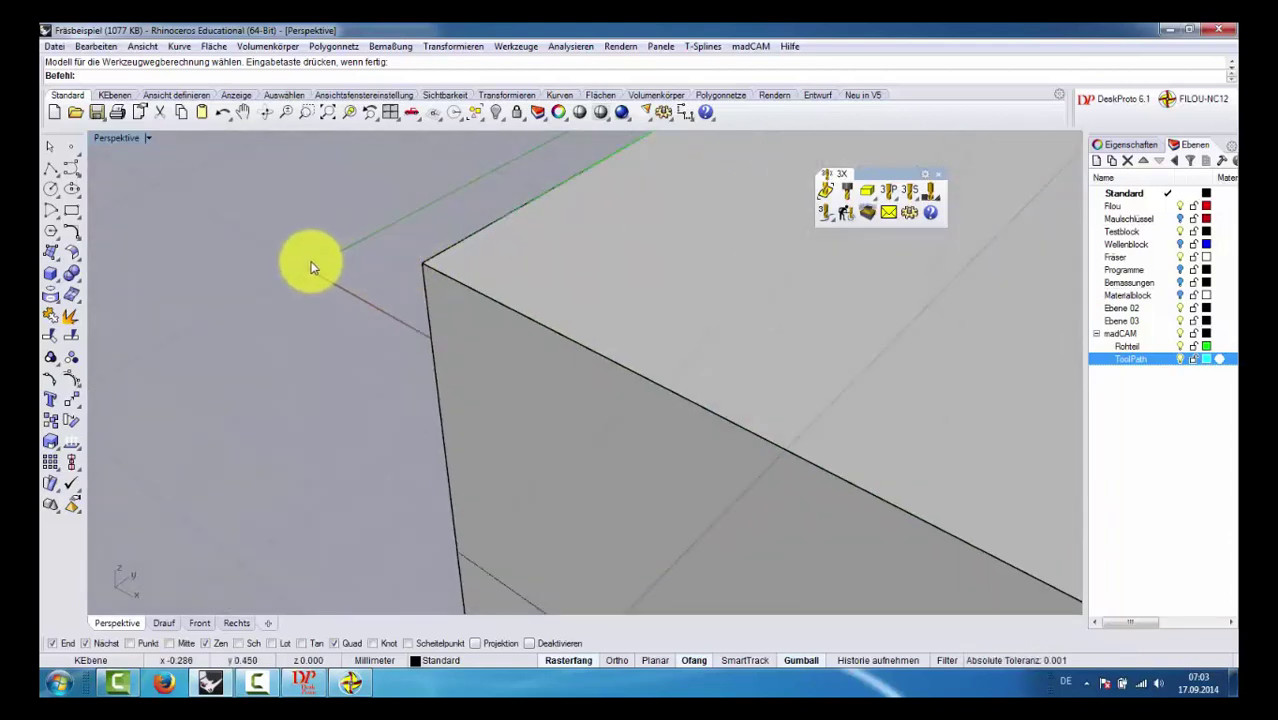
{"action": "scroll", "coordinate": [300, 277], "scroll_direction": "down", "scroll_amount": 2}
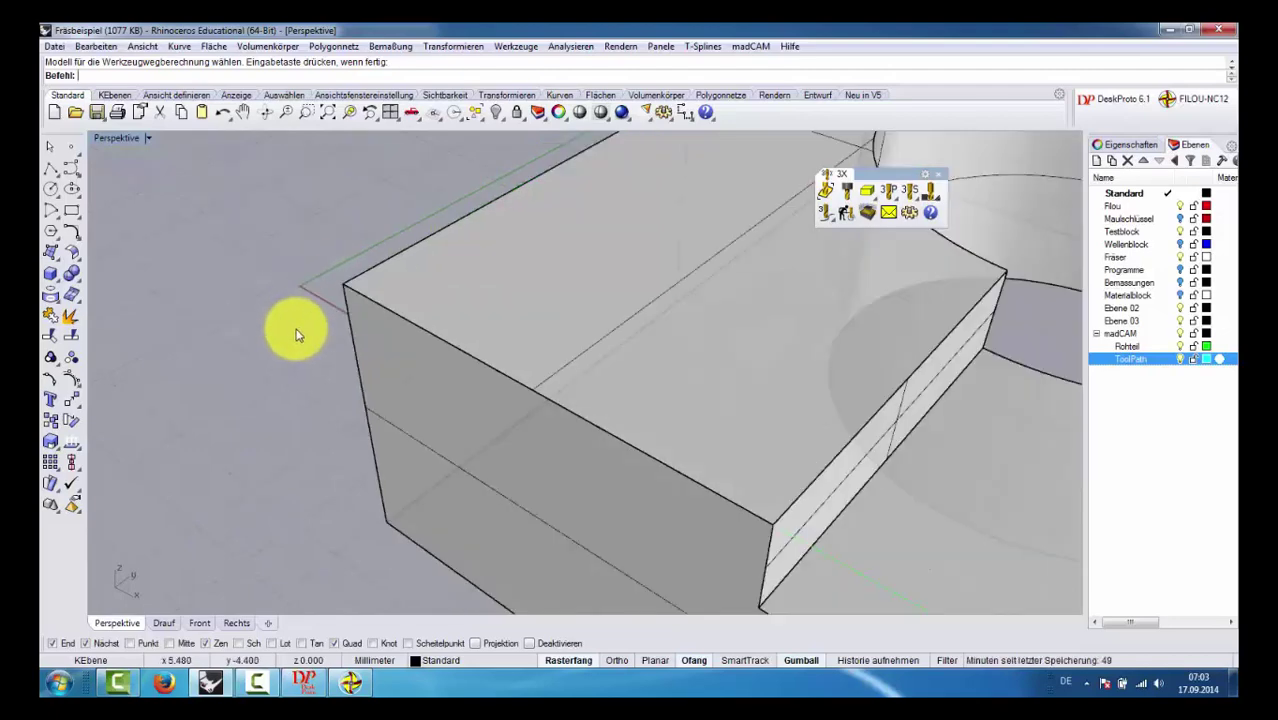
{"action": "scroll", "coordinate": [297, 331], "scroll_direction": "down", "scroll_amount": 3}
{"action": "scroll", "coordinate": [294, 331], "scroll_direction": "down", "scroll_amount": 3}
{"action": "right_click_drag", "start_coordinate": [285, 335], "coordinate": [294, 314]}
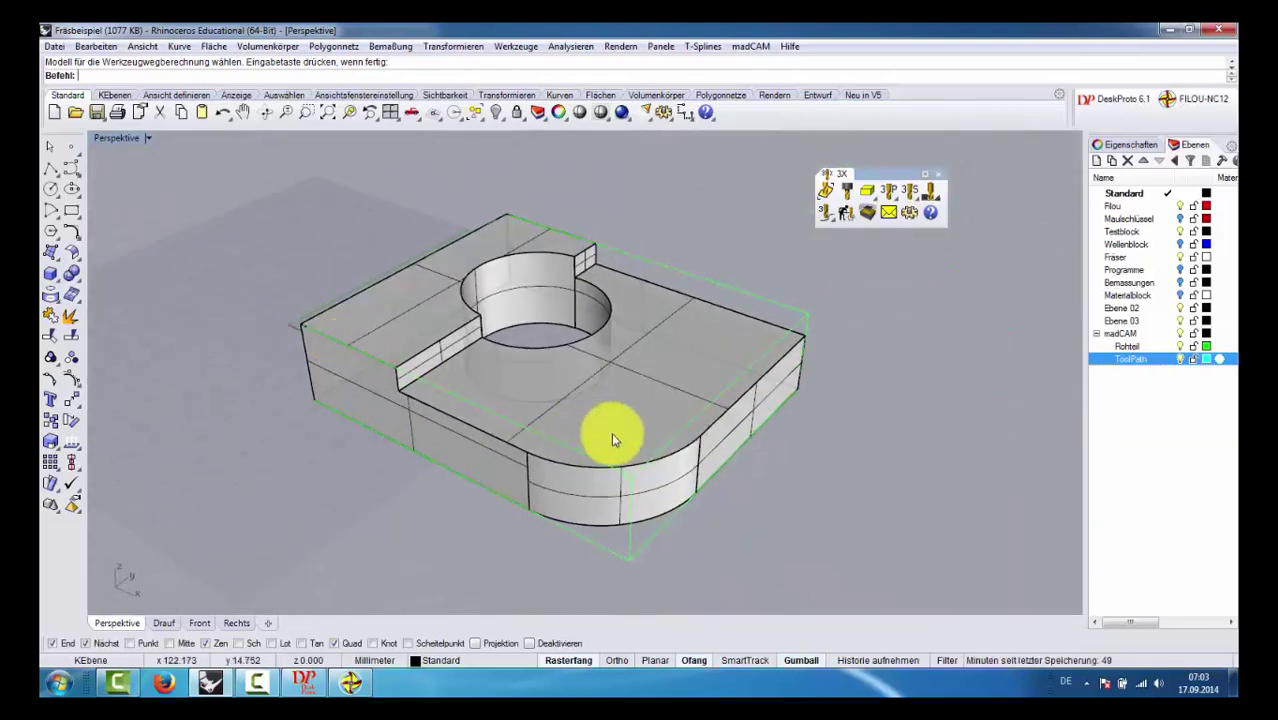
Step: Generate pocket roughing toolpaths with step-down 2.5, stepover 4 and 0.5 stock
{"action": "left_click", "coordinate": [908, 193]}
{"action": "left_click", "coordinate": [910, 220]}
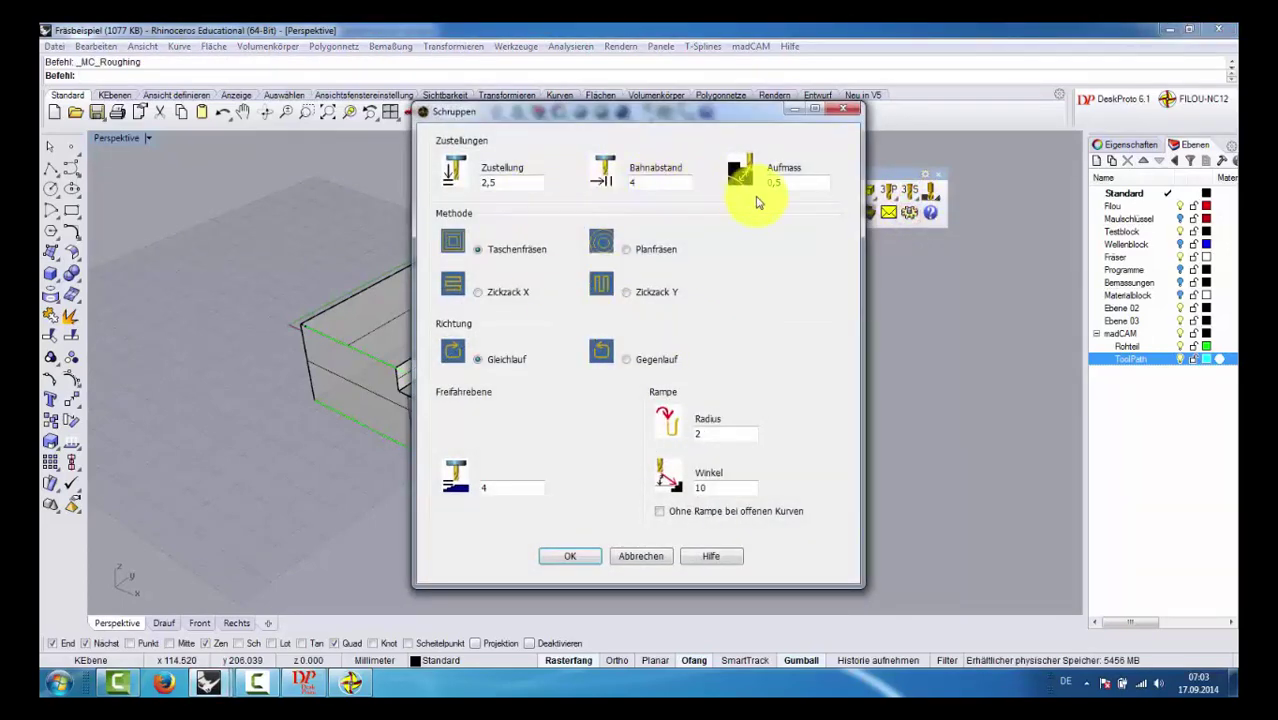
{"action": "left_click", "coordinate": [559, 557]}
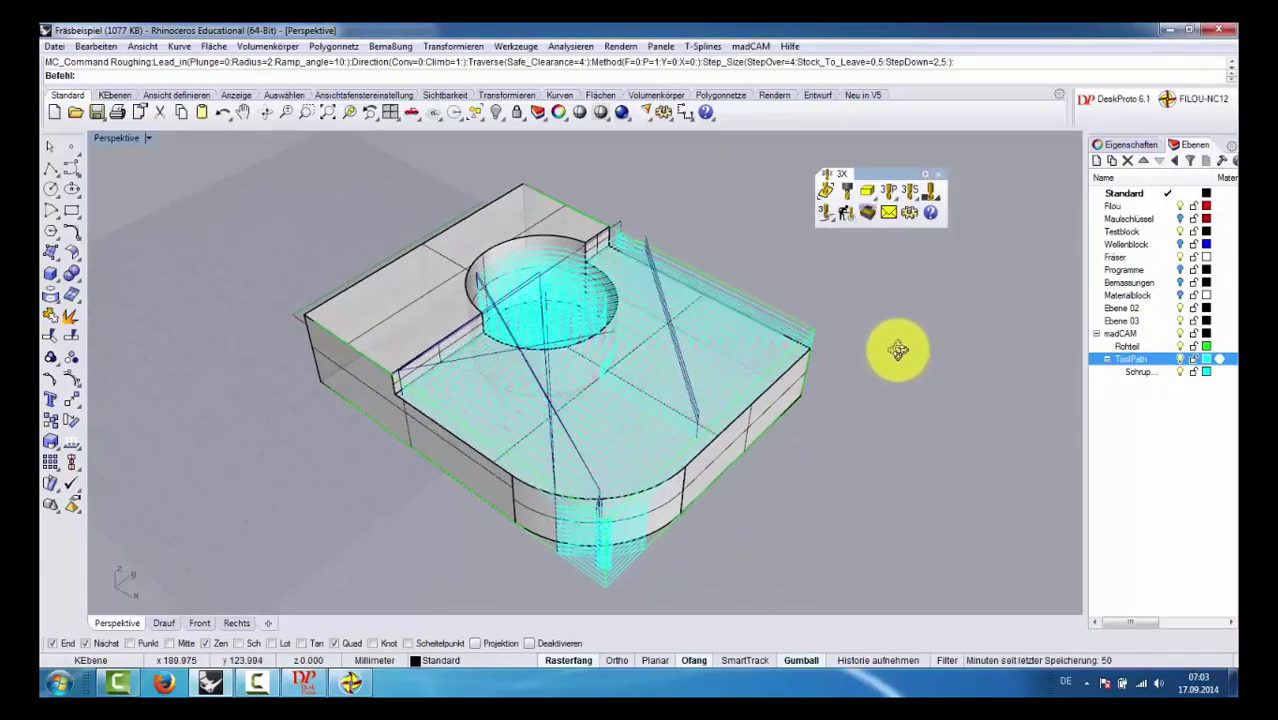
{"action": "scroll", "coordinate": [440, 475], "scroll_direction": "up", "scroll_amount": 2}
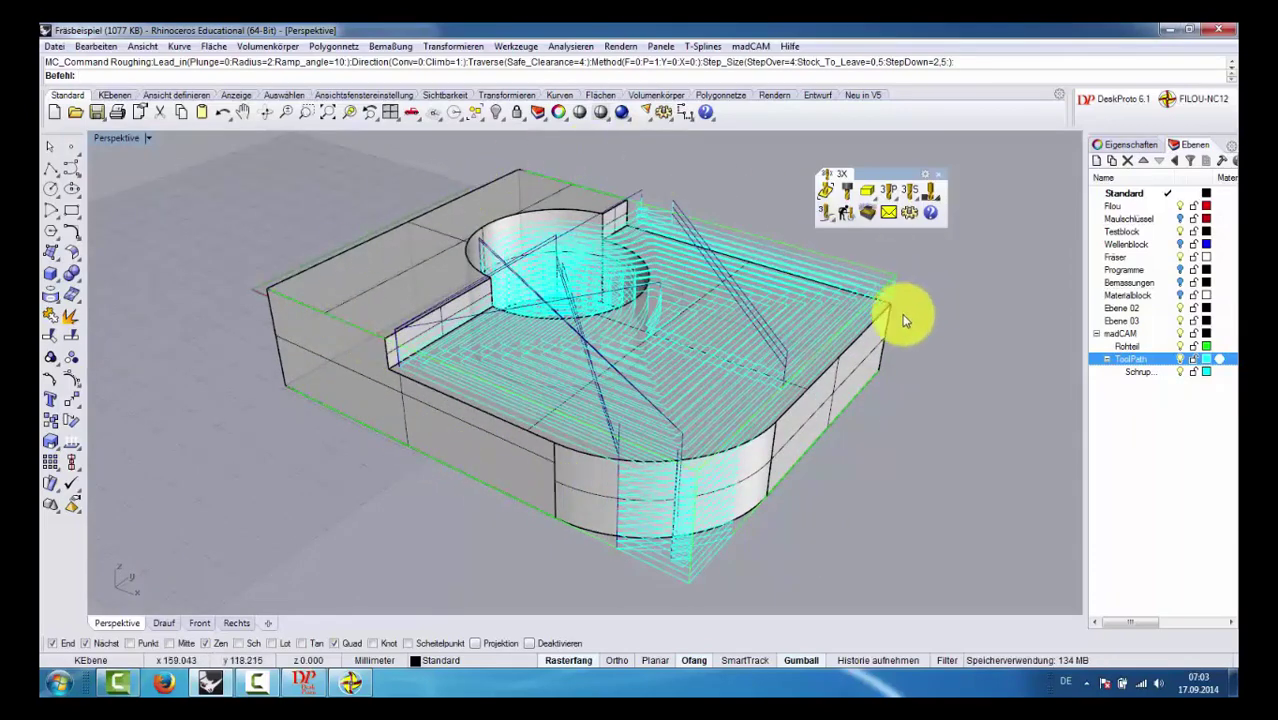
{"action": "scroll", "coordinate": [305, 408], "scroll_direction": "down", "scroll_amount": 3}
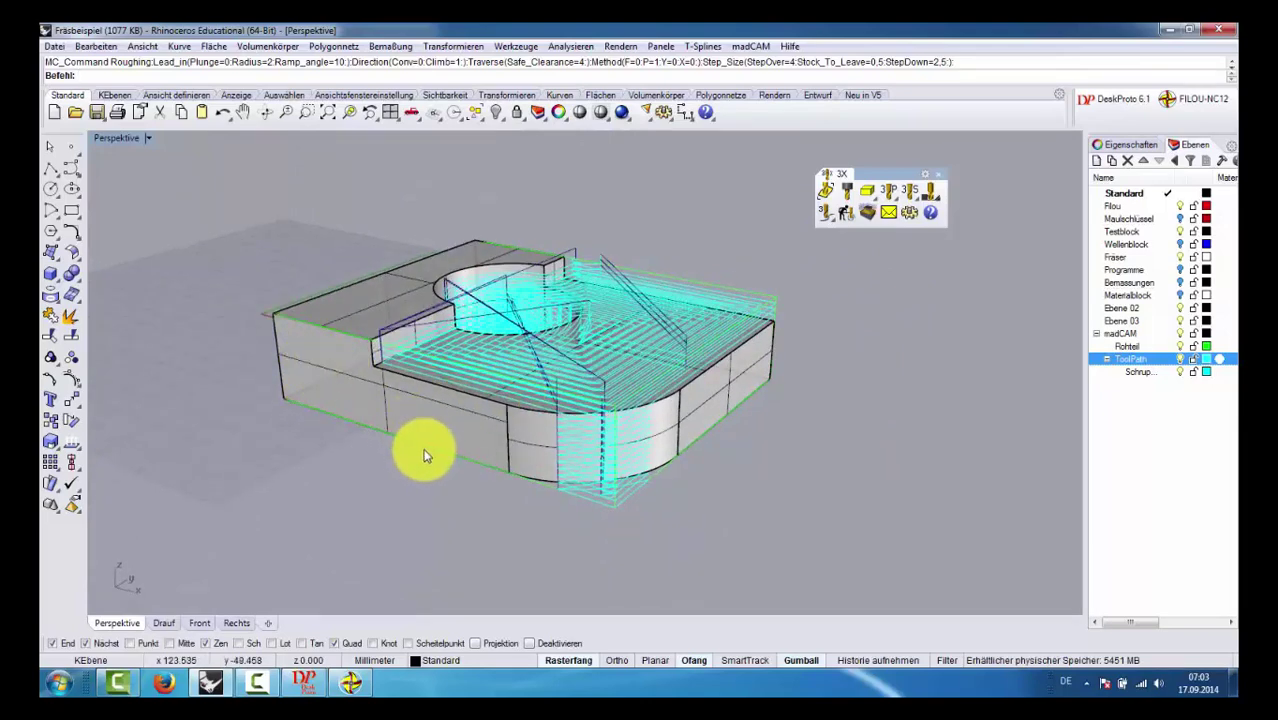
Step: Hide the new Schrup roughing toolpath layer
{"action": "left_click", "coordinate": [1181, 373]}
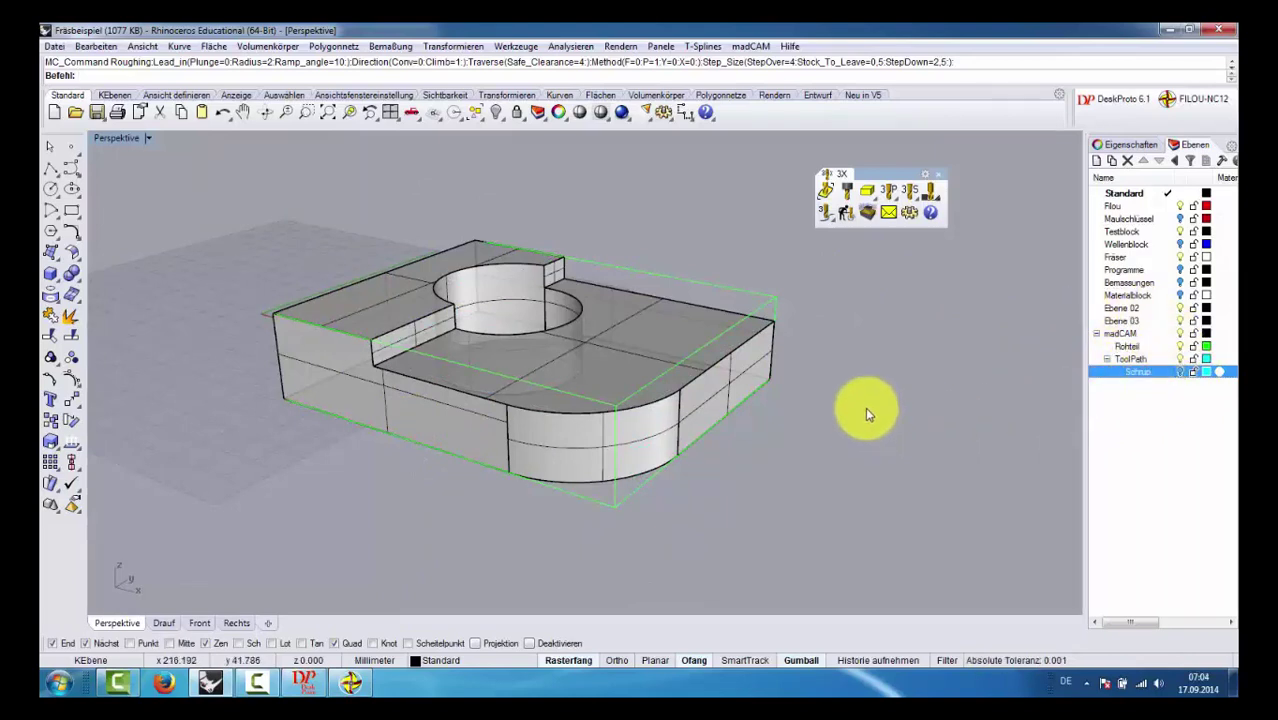
{"action": "right_click_drag", "start_coordinate": [865, 407], "coordinate": [862, 411]}
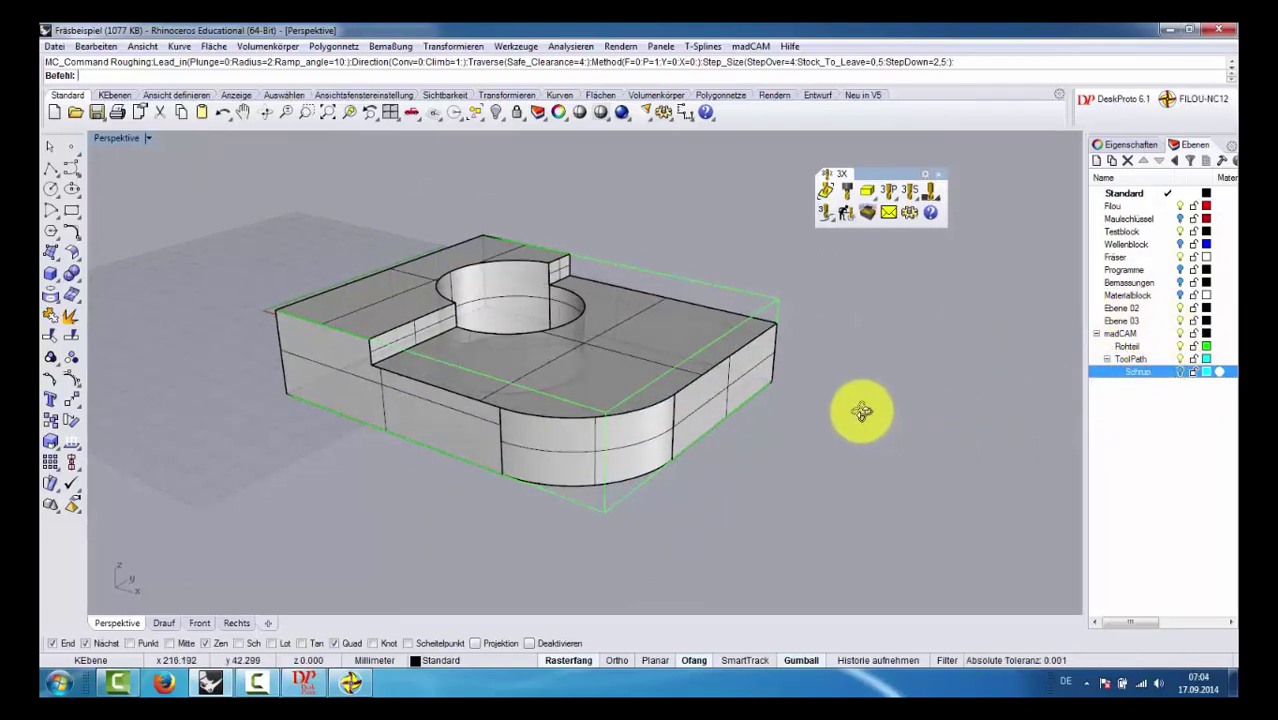
{"action": "left_click", "coordinate": [896, 200]}
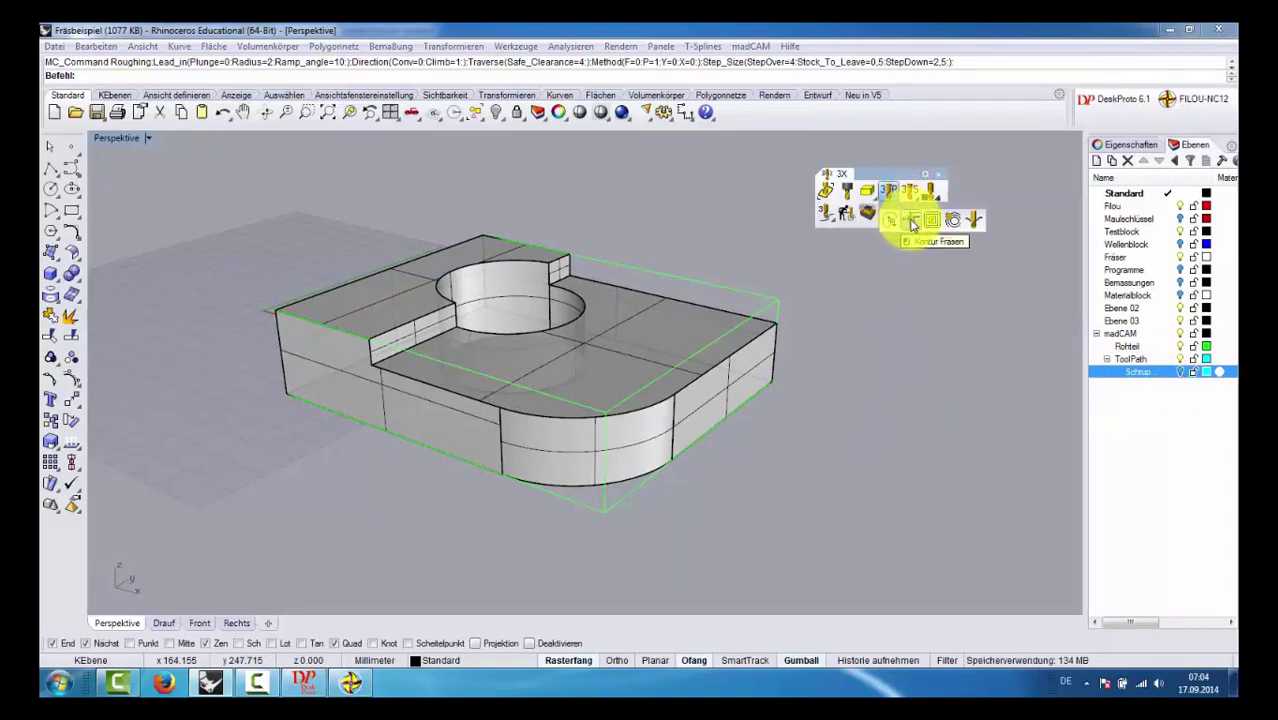
Step: Select the part's outer bottom edges as the contour for Kontur Fräsen
{"action": "left_click", "coordinate": [912, 222]}
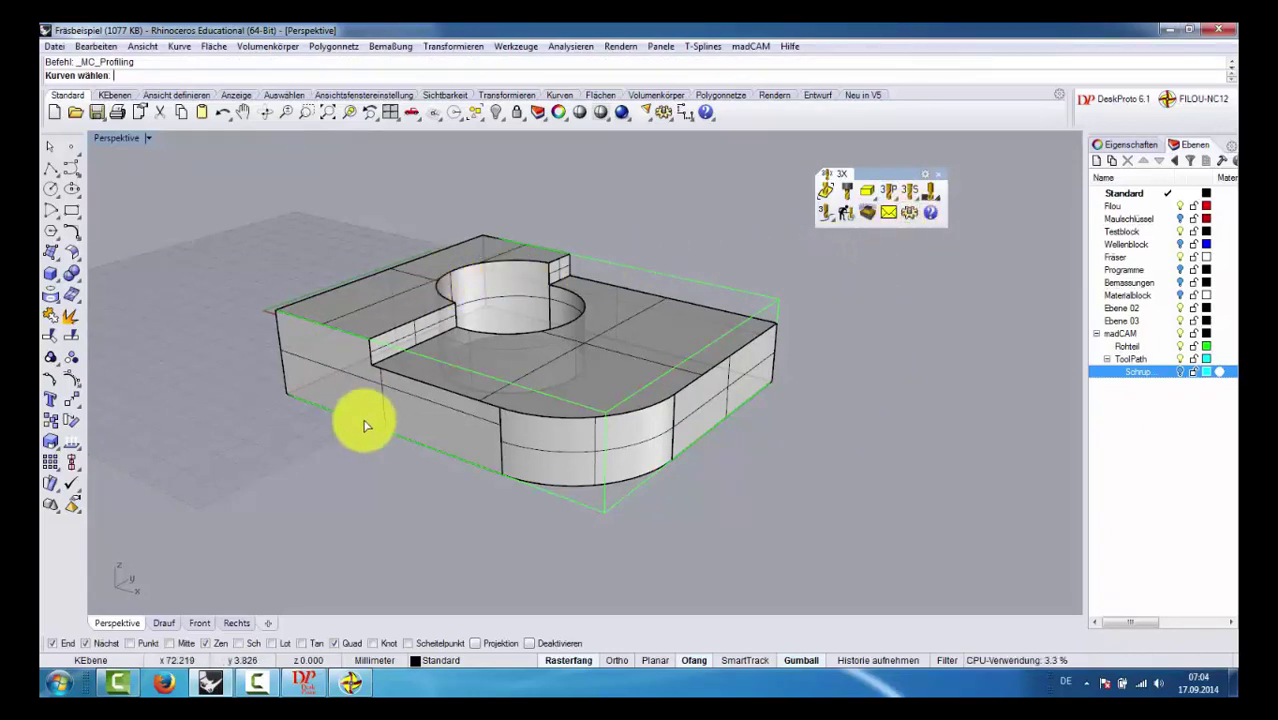
{"action": "left_click", "coordinate": [406, 448]}
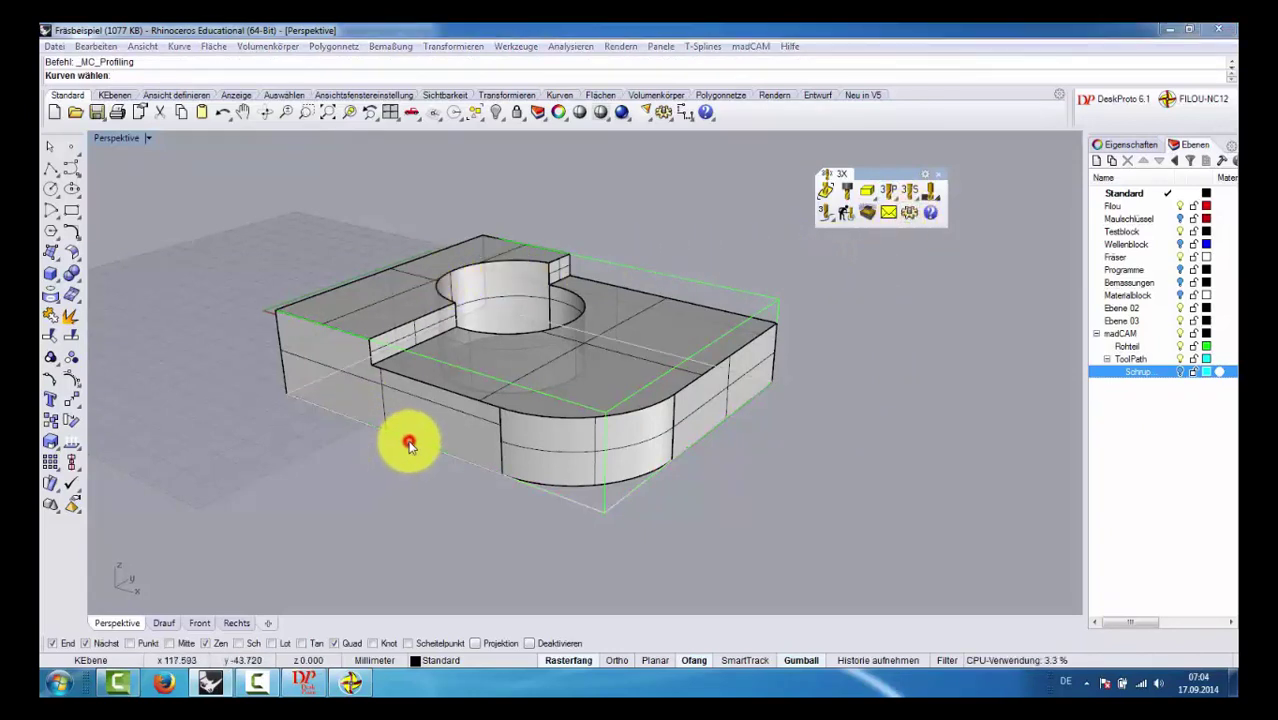
{"action": "left_click", "coordinate": [453, 494]}
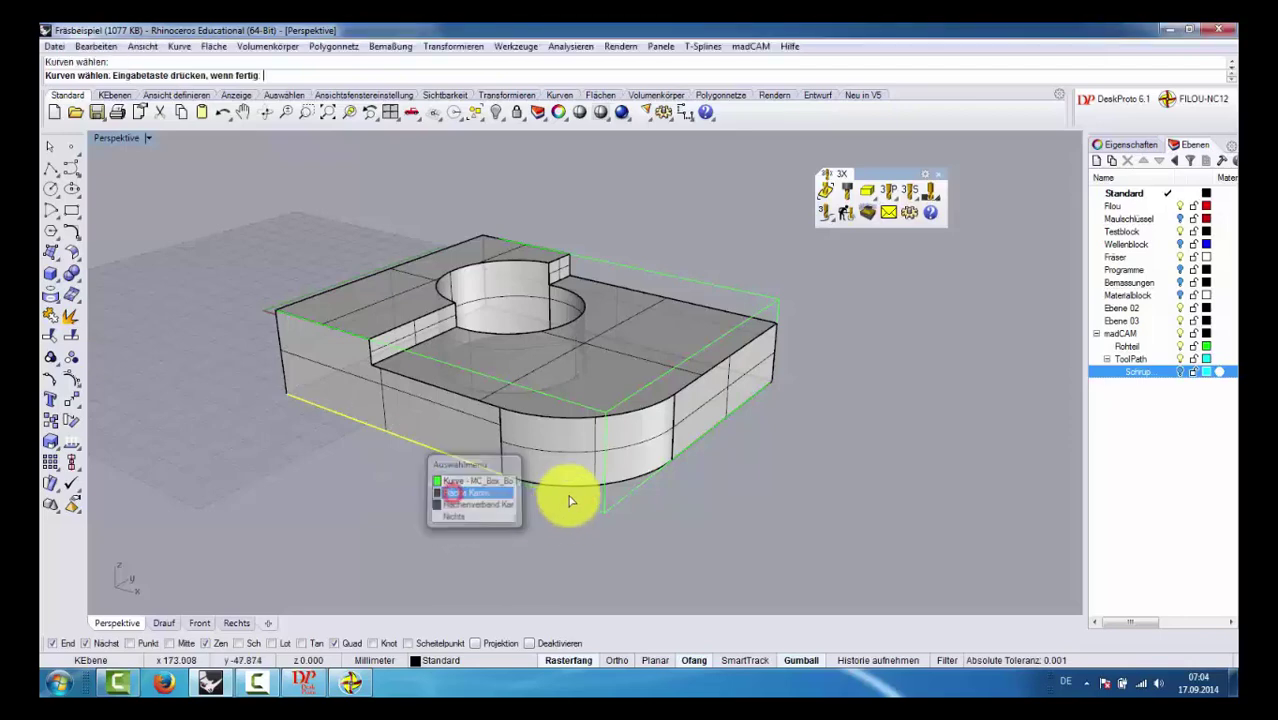
{"action": "left_click", "coordinate": [571, 486]}
{"action": "left_click", "coordinate": [638, 527]}
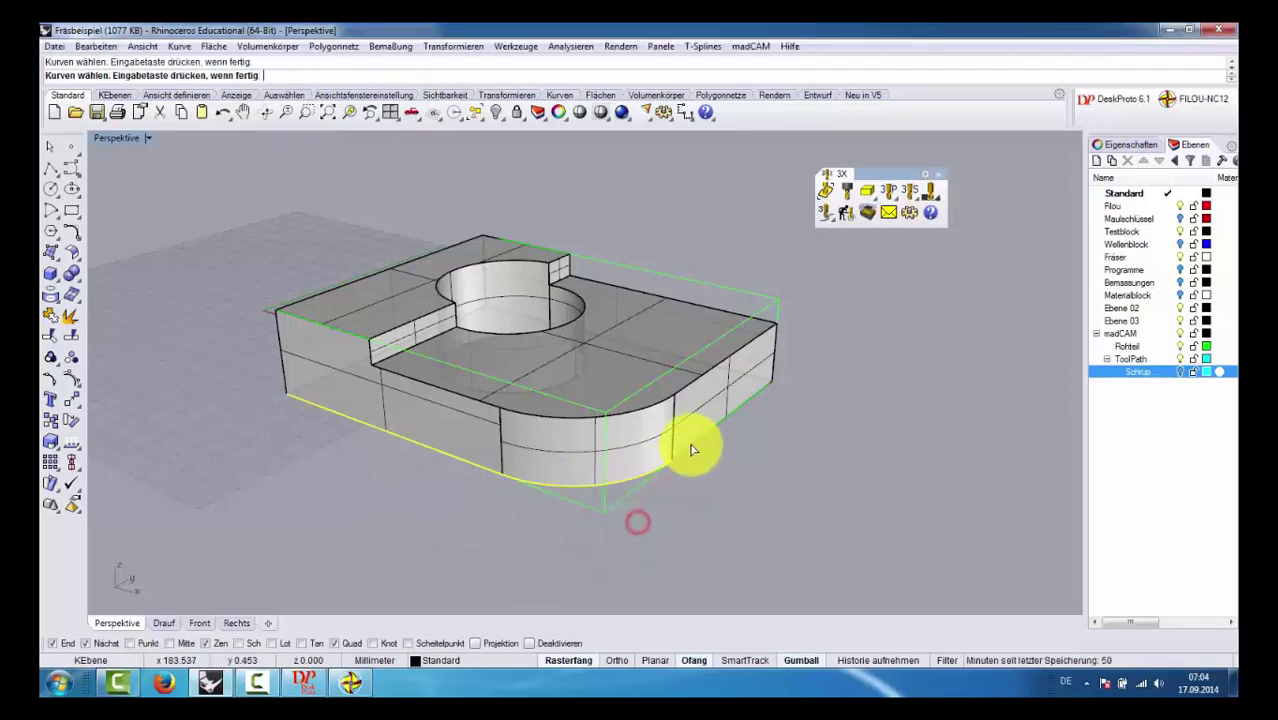
{"action": "left_click", "coordinate": [692, 449]}
{"action": "left_click", "coordinate": [726, 492]}
{"action": "mouse_move", "coordinate": [726, 461]}
{"action": "right_mouse_down"}
{"action": "mouse_move", "coordinate": [699, 380]}
{"action": "mouse_move", "coordinate": [699, 434]}
{"action": "right_mouse_up"}
{"action": "left_click", "coordinate": [700, 424]}
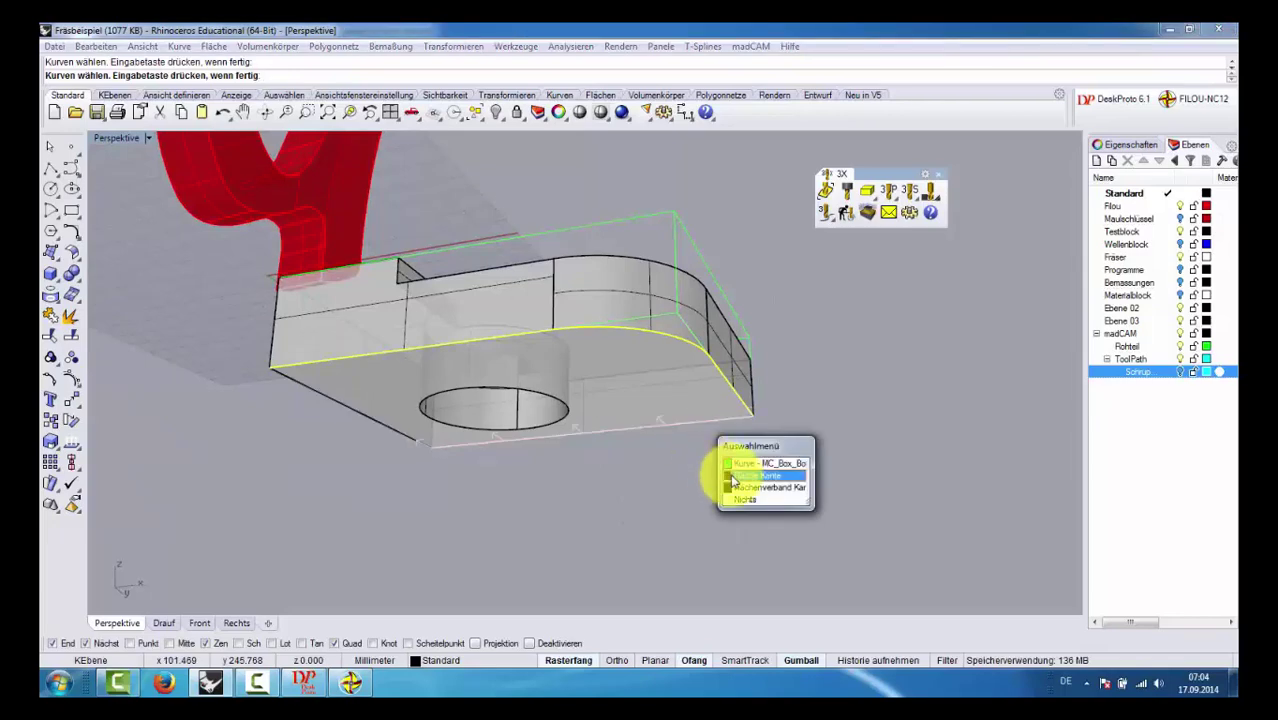
{"action": "left_click", "coordinate": [730, 470]}
{"action": "left_click", "coordinate": [412, 443]}
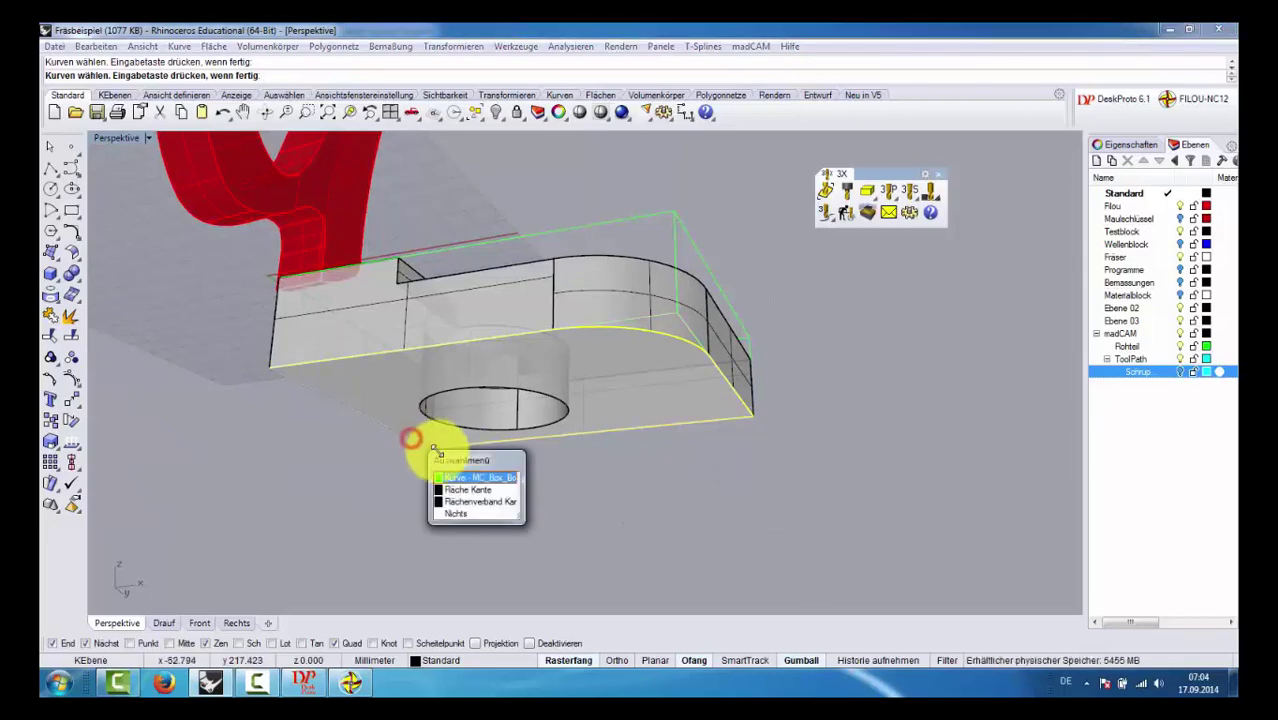
{"action": "left_click", "coordinate": [459, 487]}
{"action": "right_click_drag", "start_coordinate": [717, 367], "coordinate": [676, 480]}
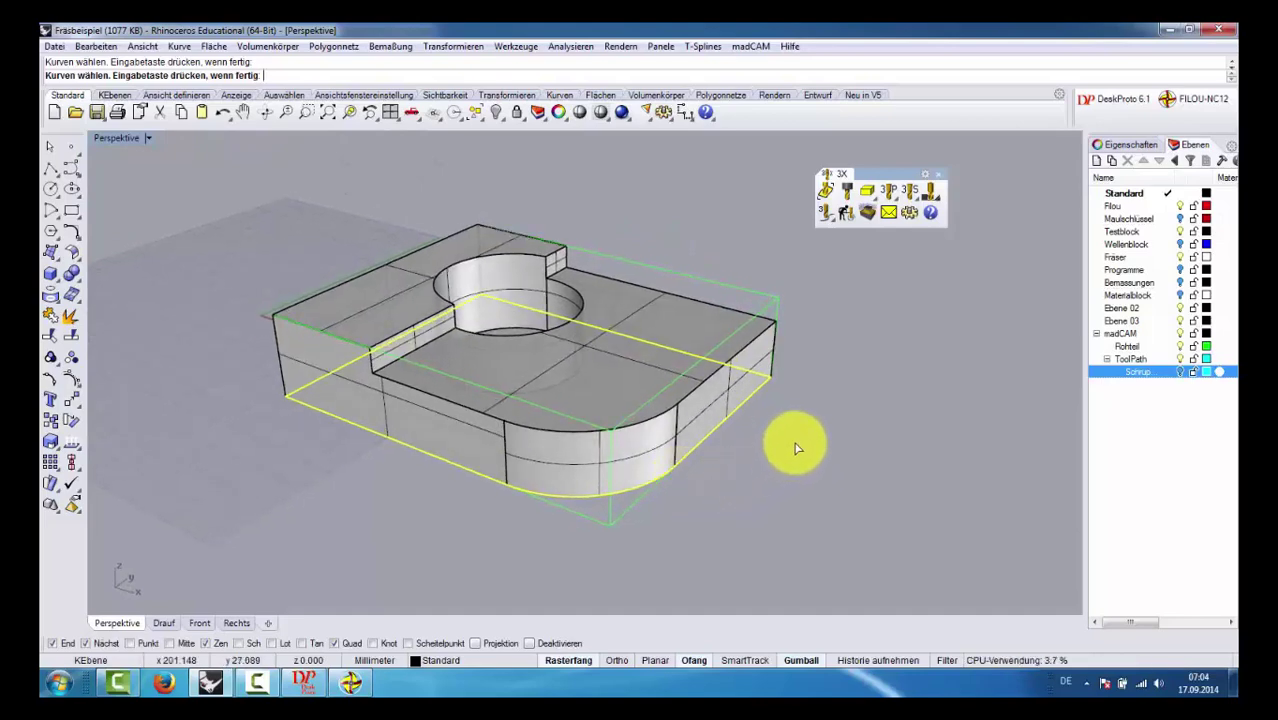
{"action": "key", "text": "Return"}
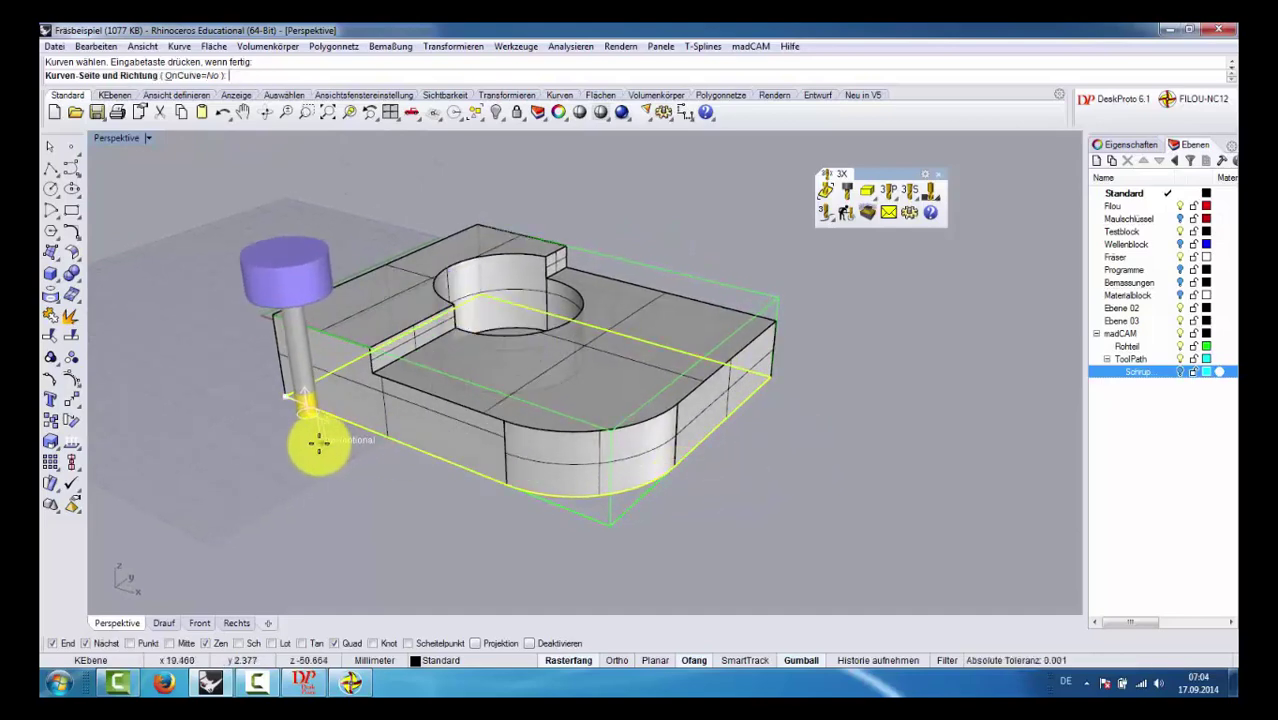
Step: Profile the outside of that contour with 0.5 stock and 2.5 step-down to -35
{"action": "right_click_drag", "start_coordinate": [314, 443], "coordinate": [259, 437]}
{"action": "scroll", "coordinate": [350, 370], "scroll_direction": "up", "scroll_amount": 3}
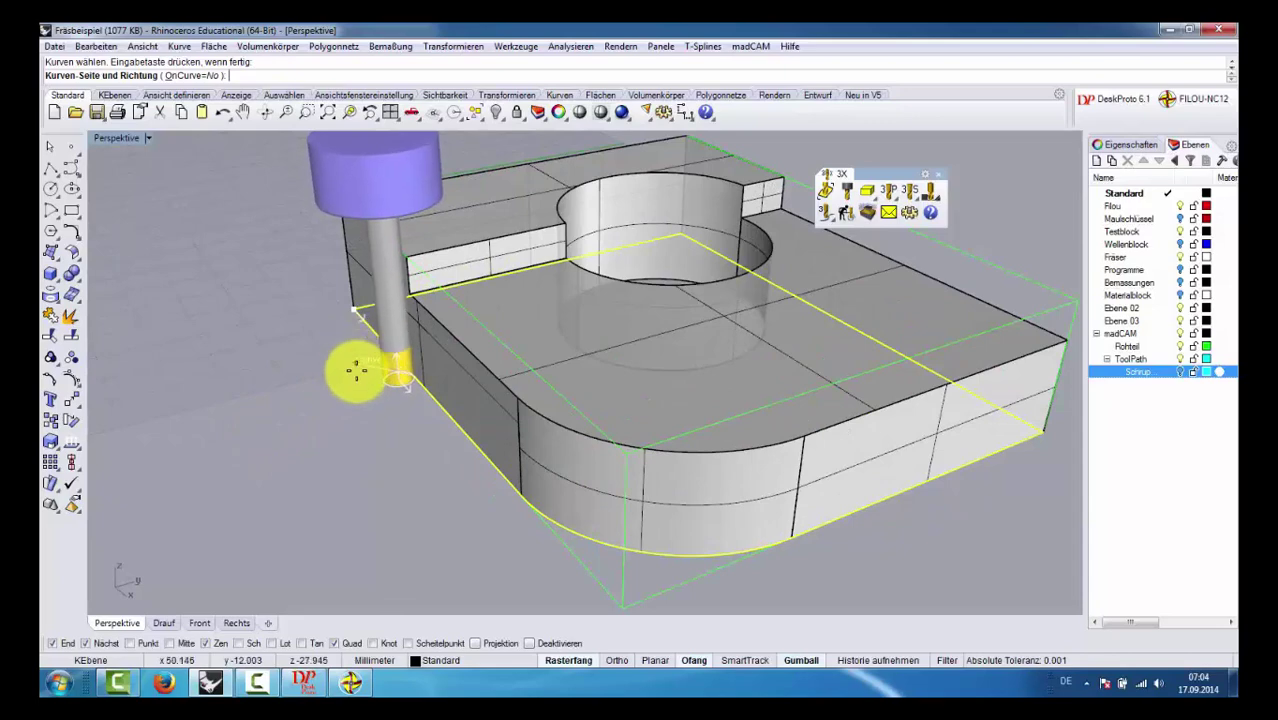
{"action": "left_click", "coordinate": [355, 372]}
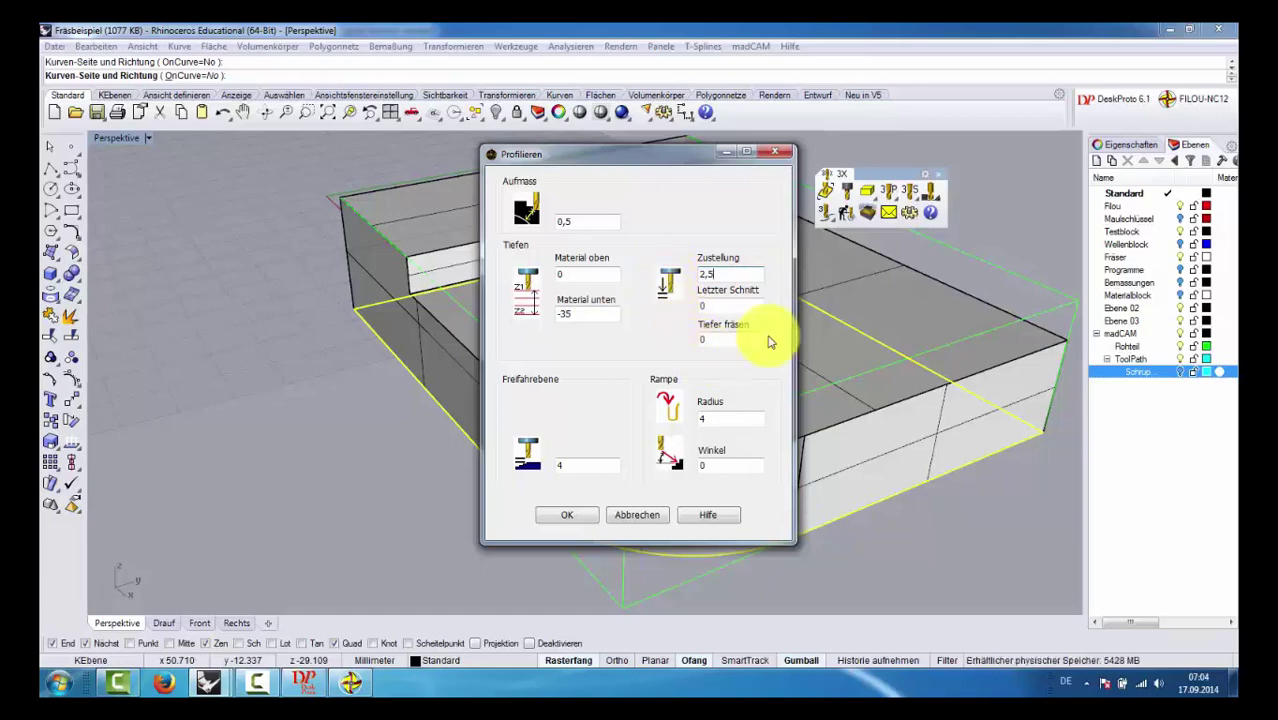
{"action": "left_click", "coordinate": [592, 515]}
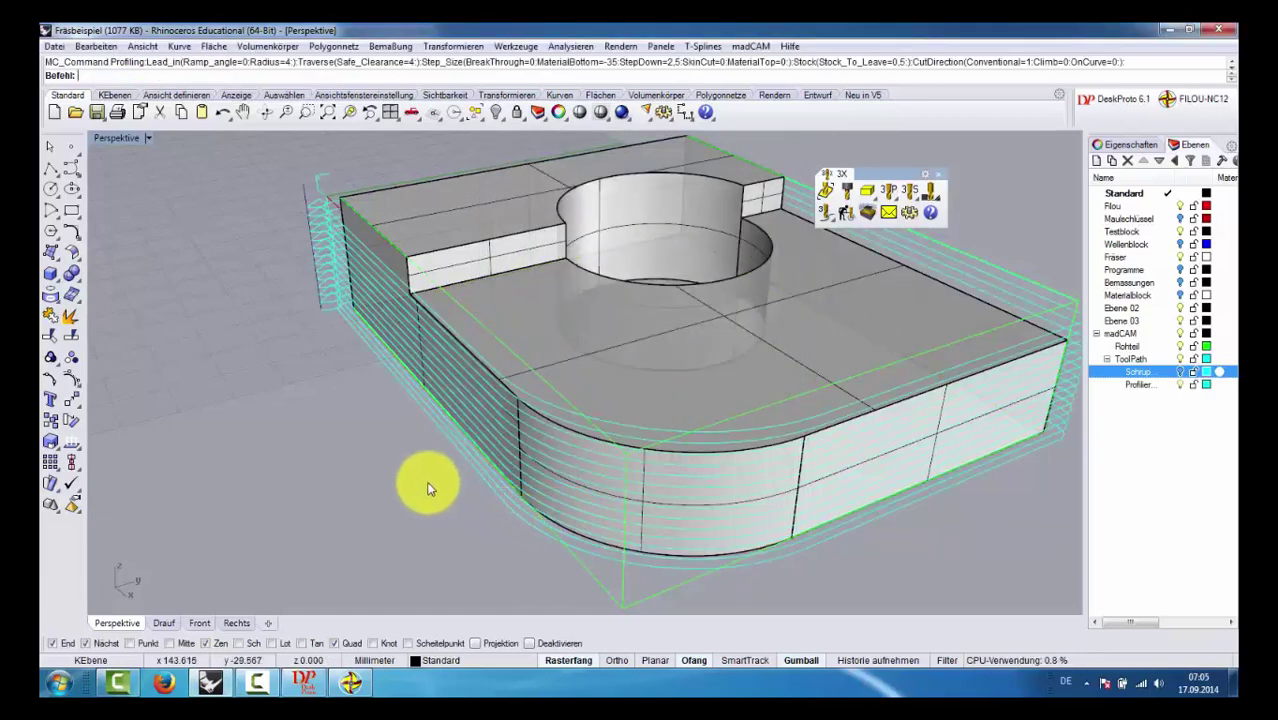
Step: Add a 0.5-allowance profiling toolpath inside the circular pocket, depth -35
{"action": "mouse_move", "coordinate": [428, 488]}
{"action": "right_mouse_down"}
{"action": "mouse_move", "coordinate": [479, 425]}
{"action": "mouse_move", "coordinate": [496, 371]}
{"action": "mouse_move", "coordinate": [496, 490]}
{"action": "mouse_move", "coordinate": [593, 365]}
{"action": "right_mouse_up"}
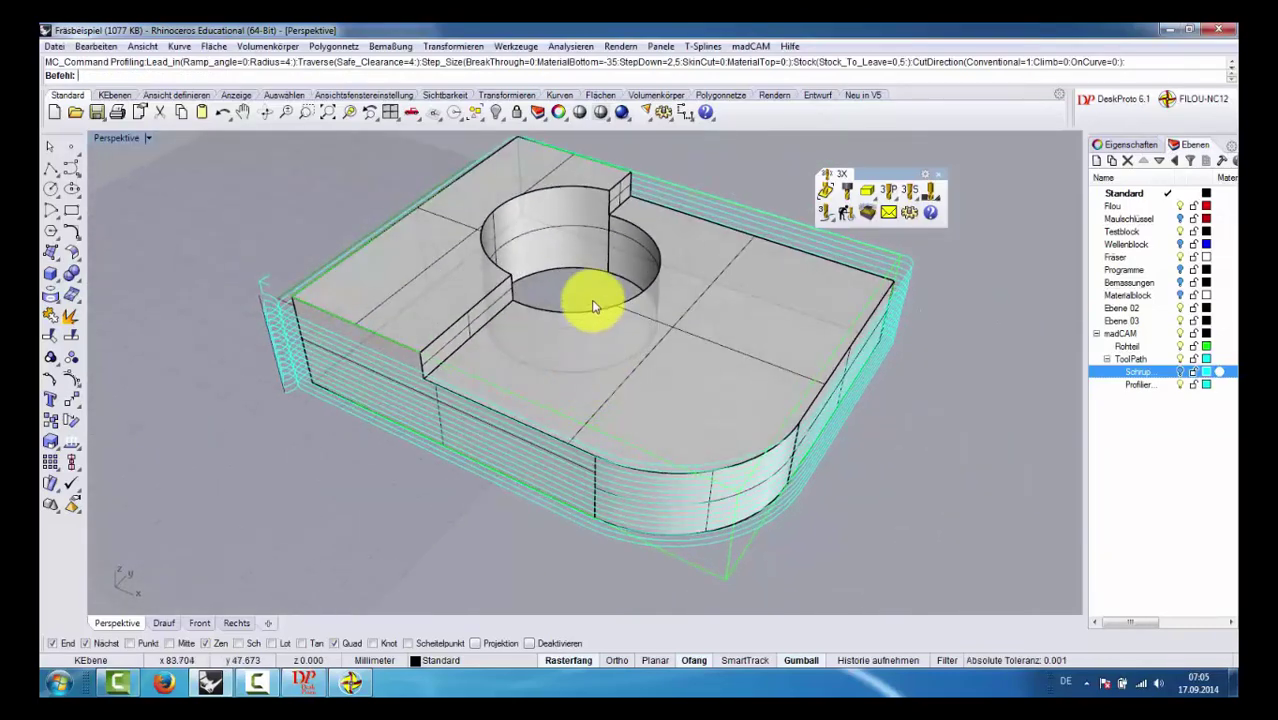
{"action": "right_click", "coordinate": [593, 292]}
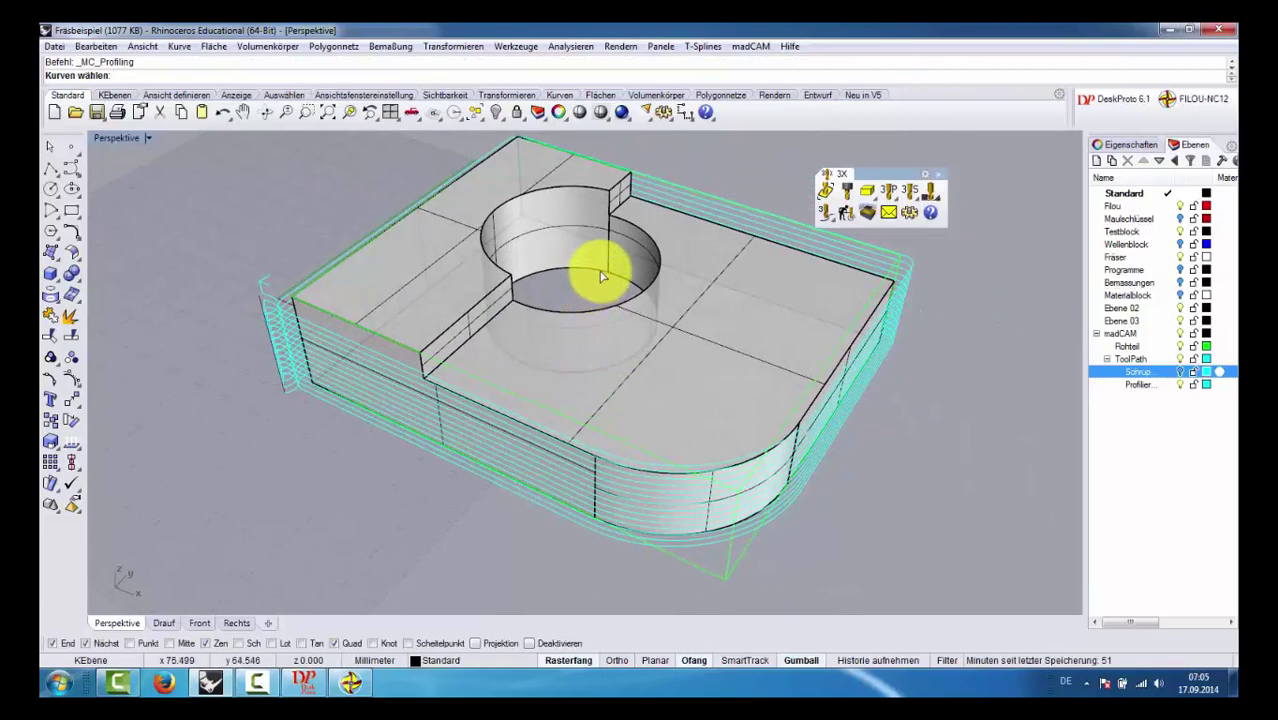
{"action": "left_click", "coordinate": [601, 276]}
{"action": "left_click", "coordinate": [628, 313]}
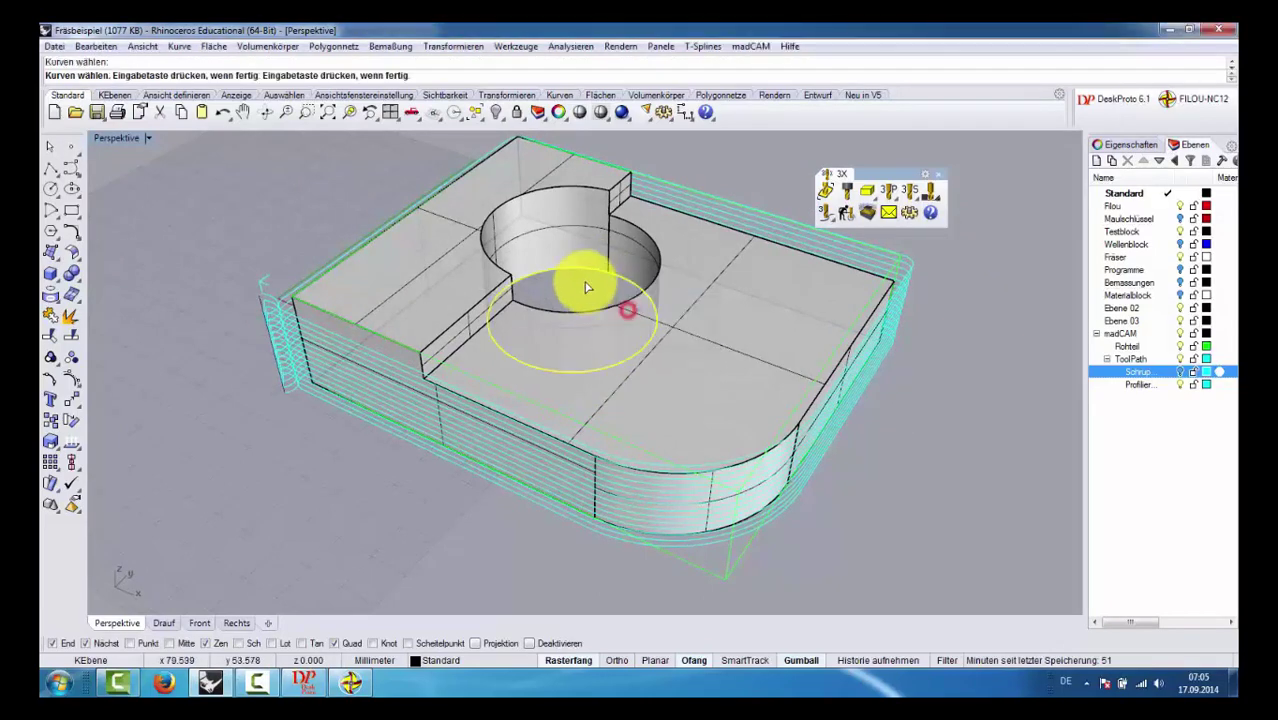
{"action": "right_click", "coordinate": [580, 275]}
{"action": "right_click_drag", "start_coordinate": [597, 268], "coordinate": [633, 228]}
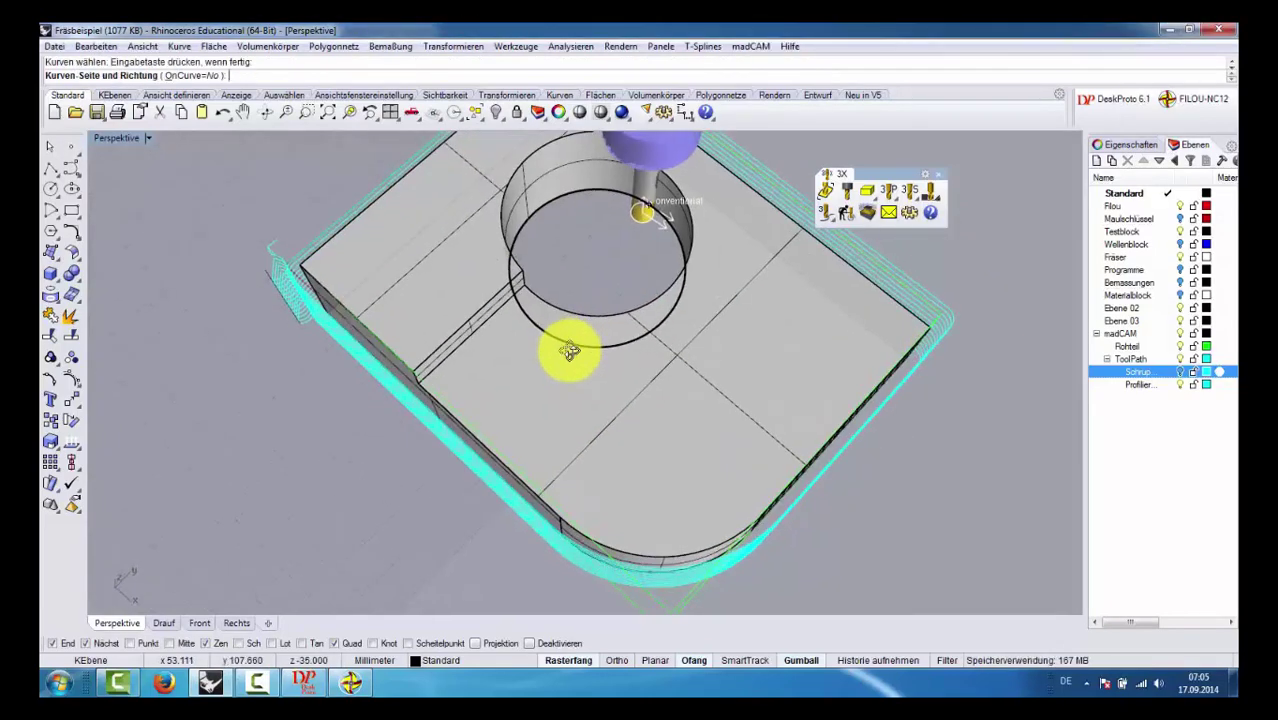
{"action": "left_click", "coordinate": [590, 208]}
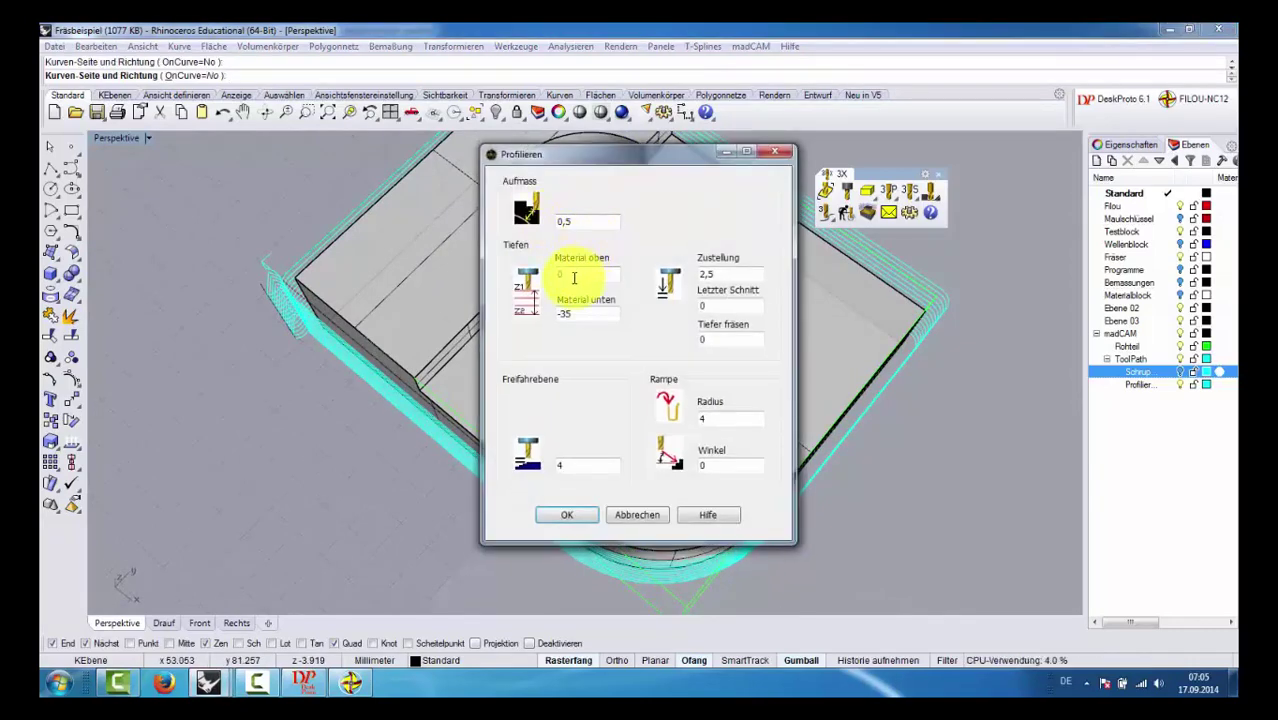
{"action": "left_click", "coordinate": [574, 517]}
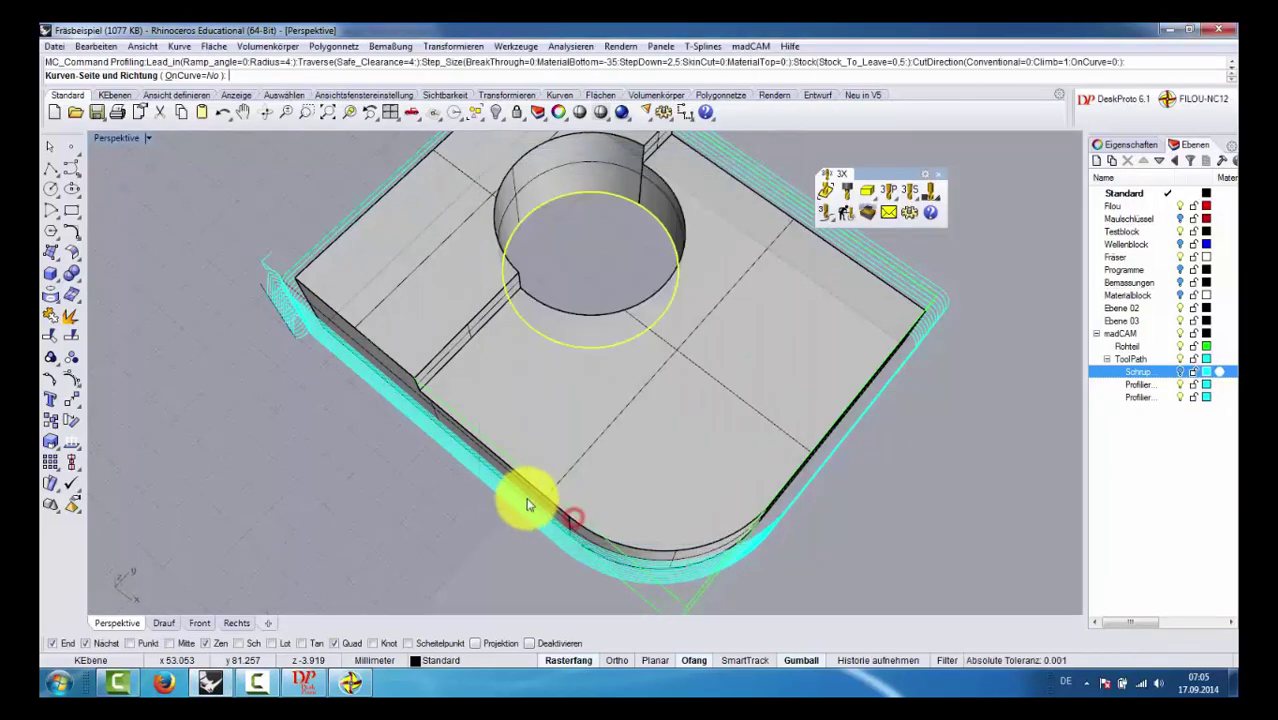
{"action": "mouse_move", "coordinate": [456, 450]}
{"action": "right_mouse_down"}
{"action": "mouse_move", "coordinate": [468, 388]}
{"action": "mouse_move", "coordinate": [464, 398]}
{"action": "right_mouse_up"}
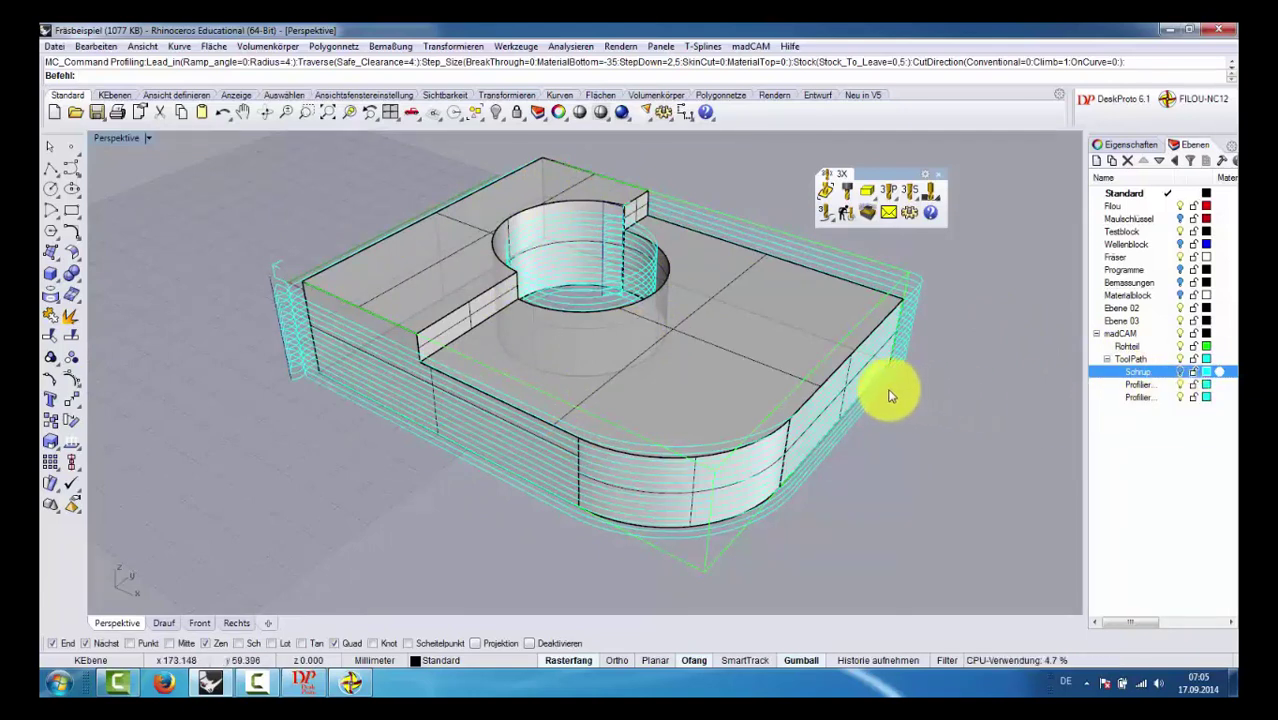
Step: Hide the Schrup roughing and existing Profilier toolpath layers
{"action": "left_click", "coordinate": [1182, 399]}
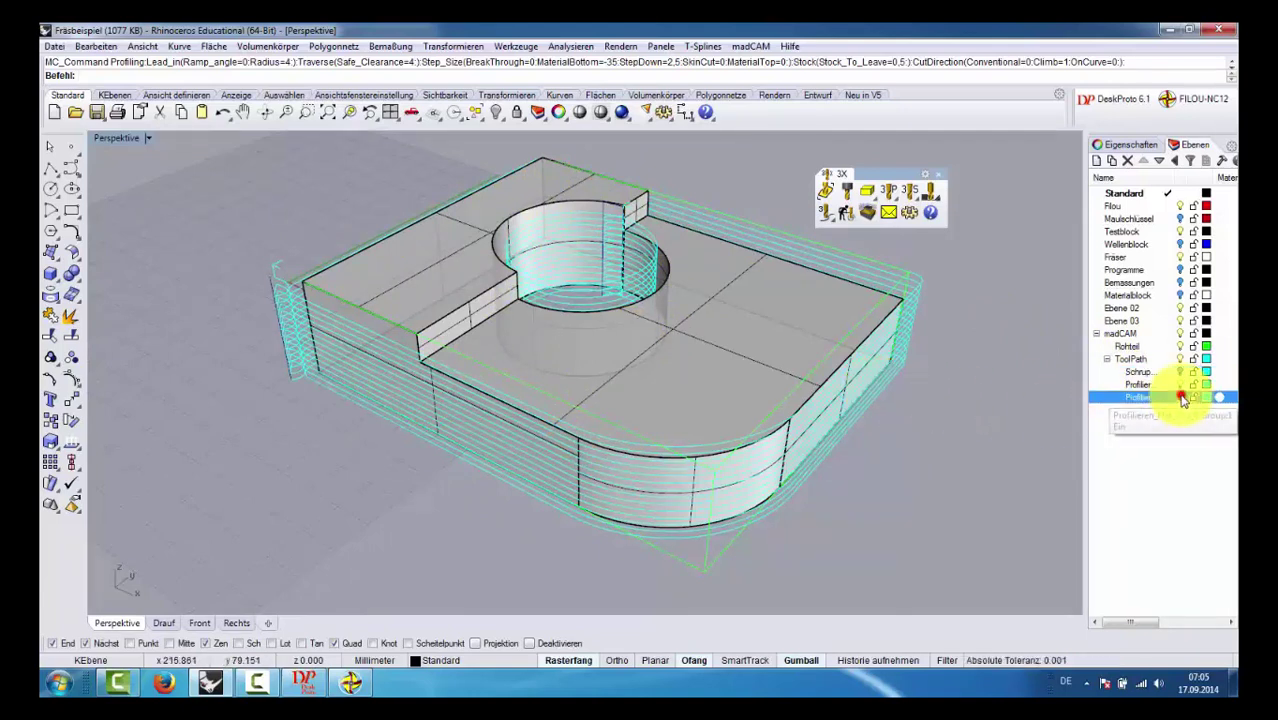
{"action": "left_click", "coordinate": [1180, 388]}
{"action": "left_click", "coordinate": [1180, 386]}
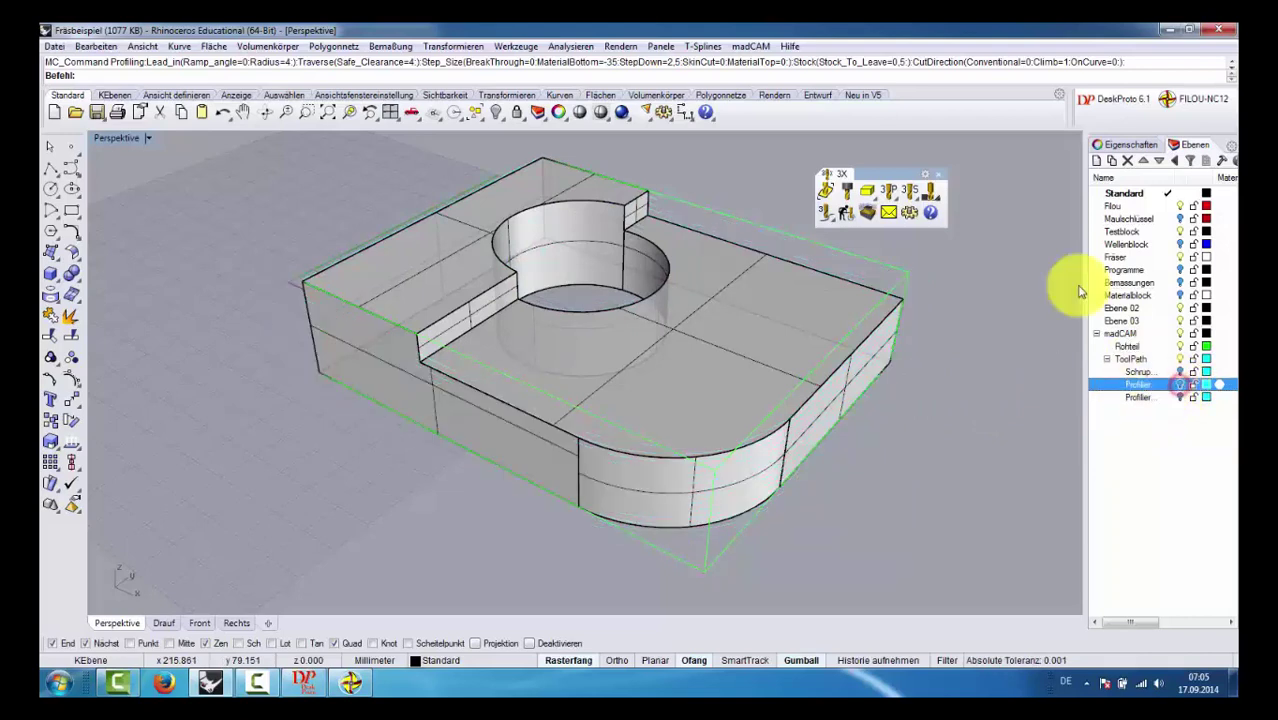
{"action": "left_click", "coordinate": [893, 197]}
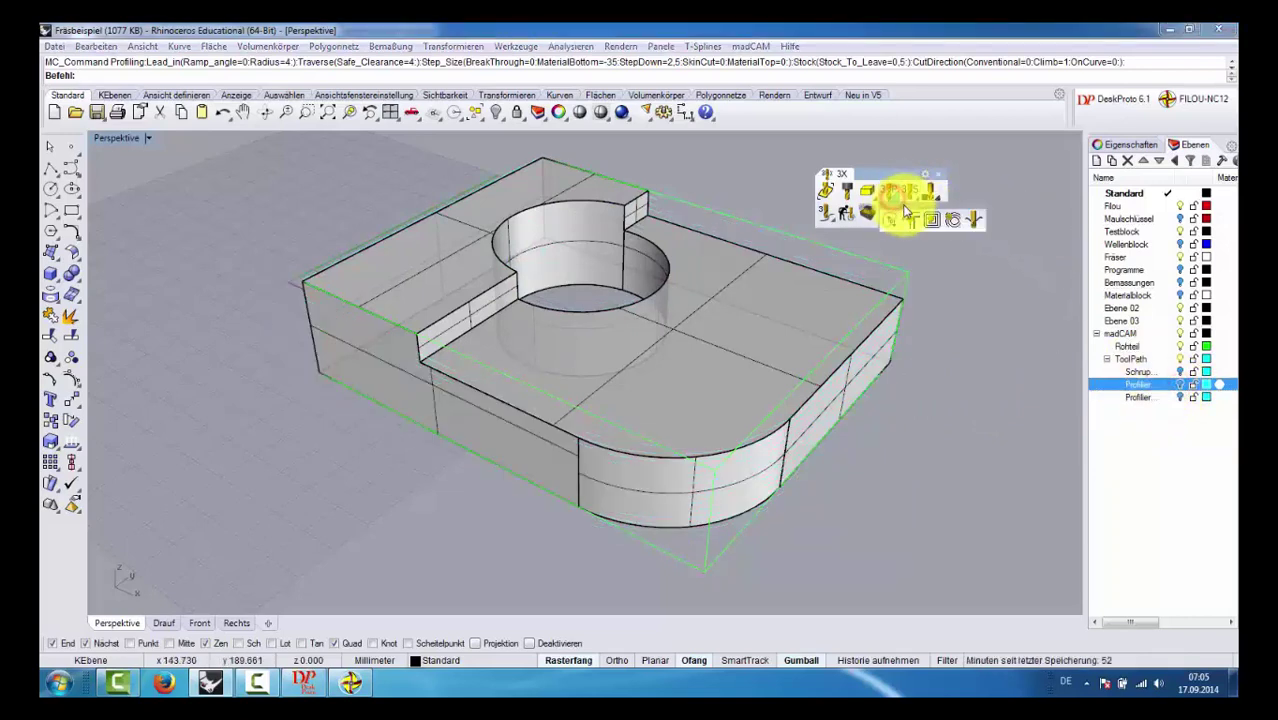
Step: Chain-select the part's outer bottom edges for a new profiling toolpath
{"action": "left_click", "coordinate": [911, 221]}
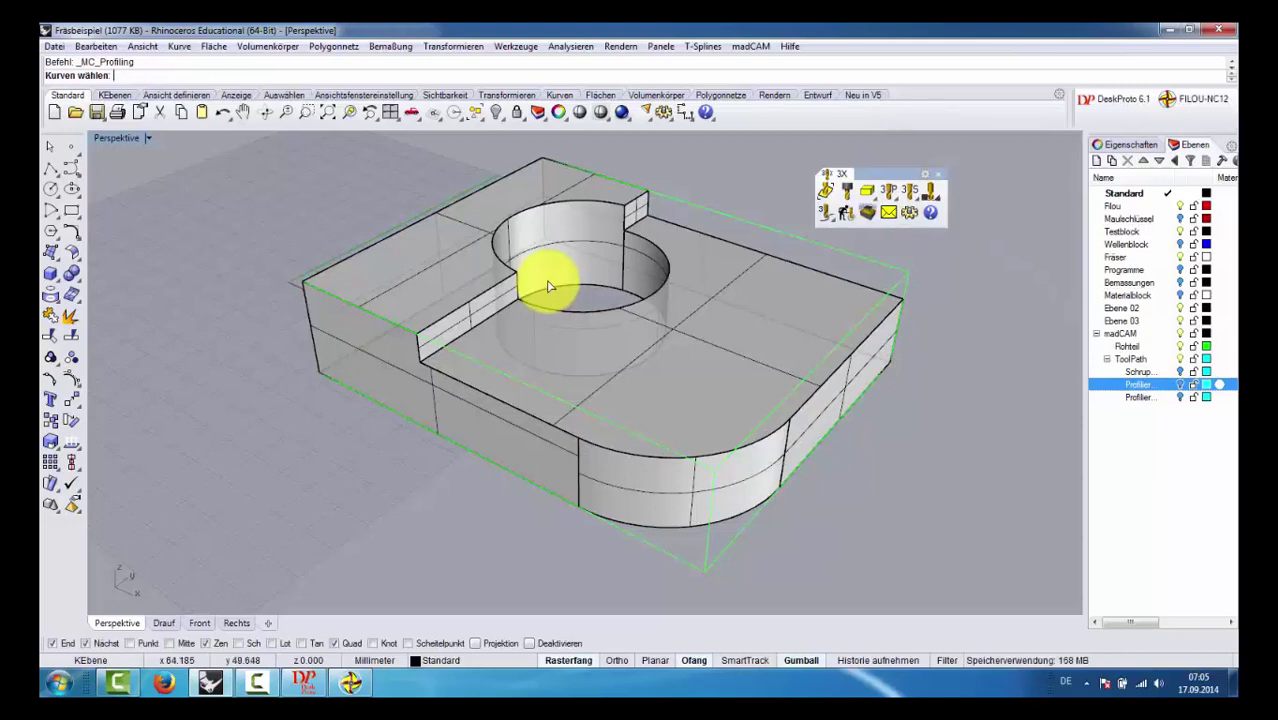
{"action": "left_click", "coordinate": [562, 505]}
{"action": "left_click", "coordinate": [590, 540]}
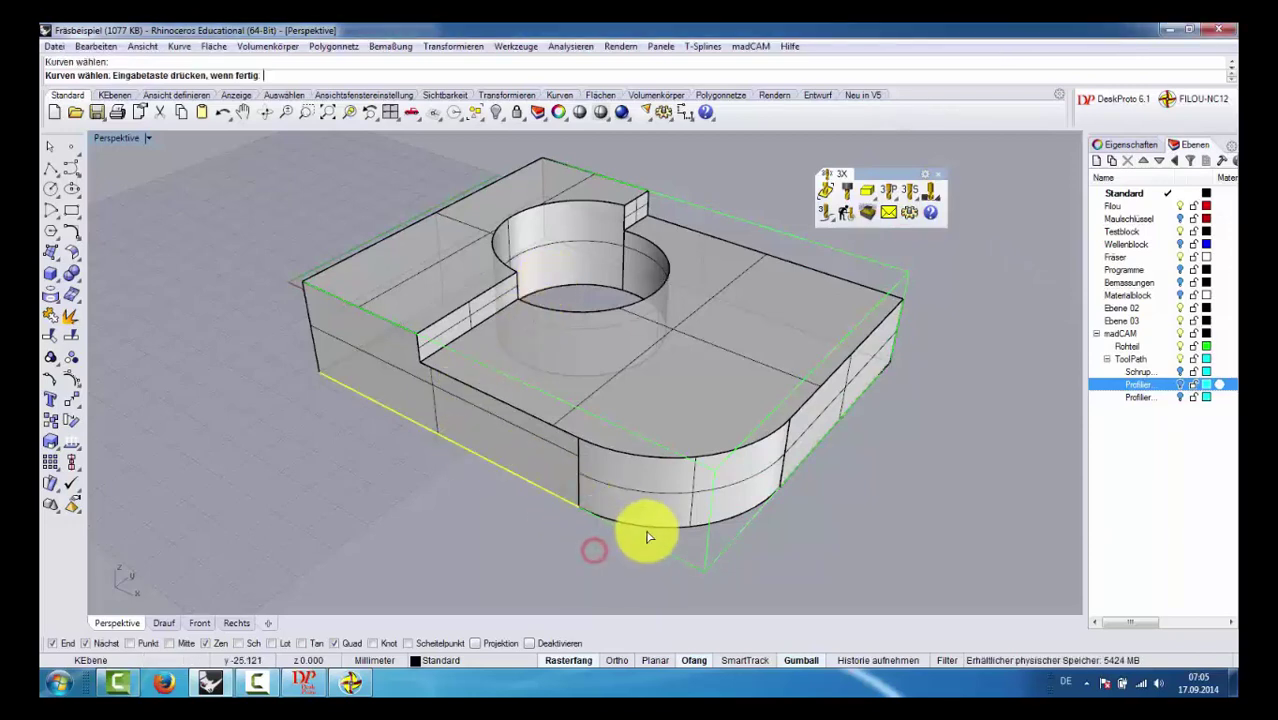
{"action": "left_click", "coordinate": [650, 529]}
{"action": "left_click", "coordinate": [727, 566]}
{"action": "left_click", "coordinate": [791, 480]}
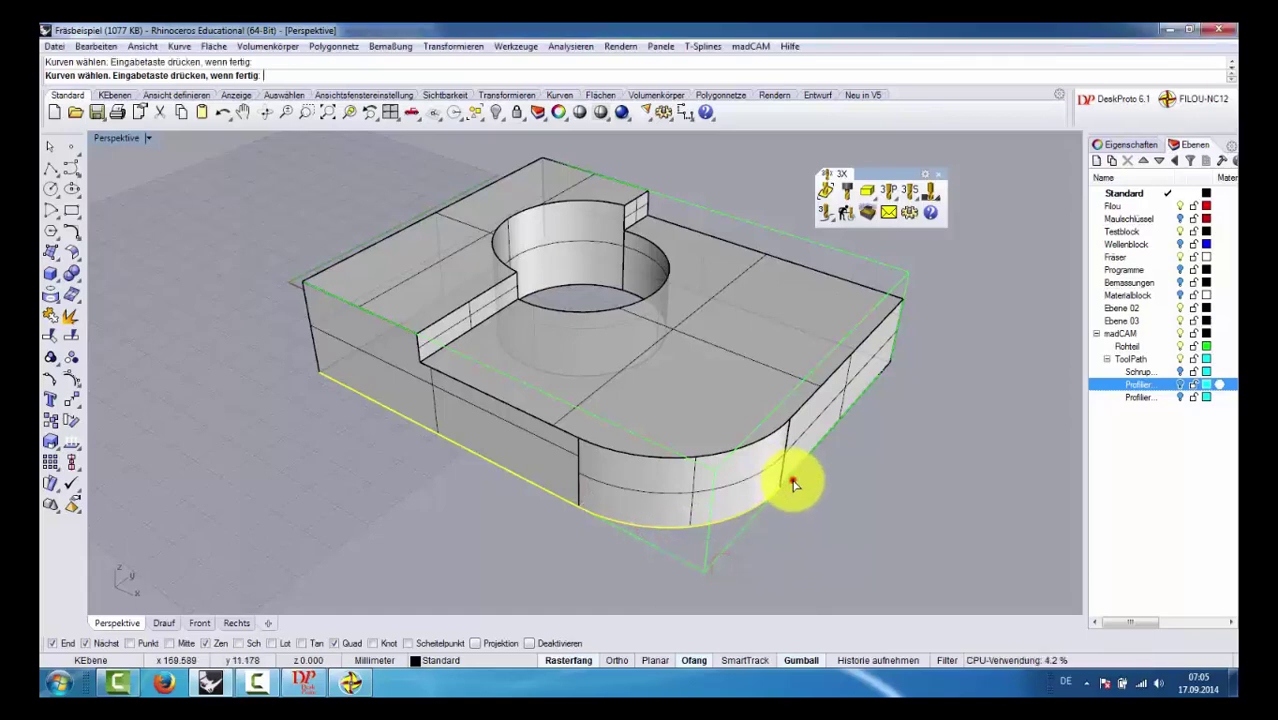
{"action": "left_click", "coordinate": [822, 529]}
{"action": "right_click_drag", "start_coordinate": [770, 470], "coordinate": [790, 440]}
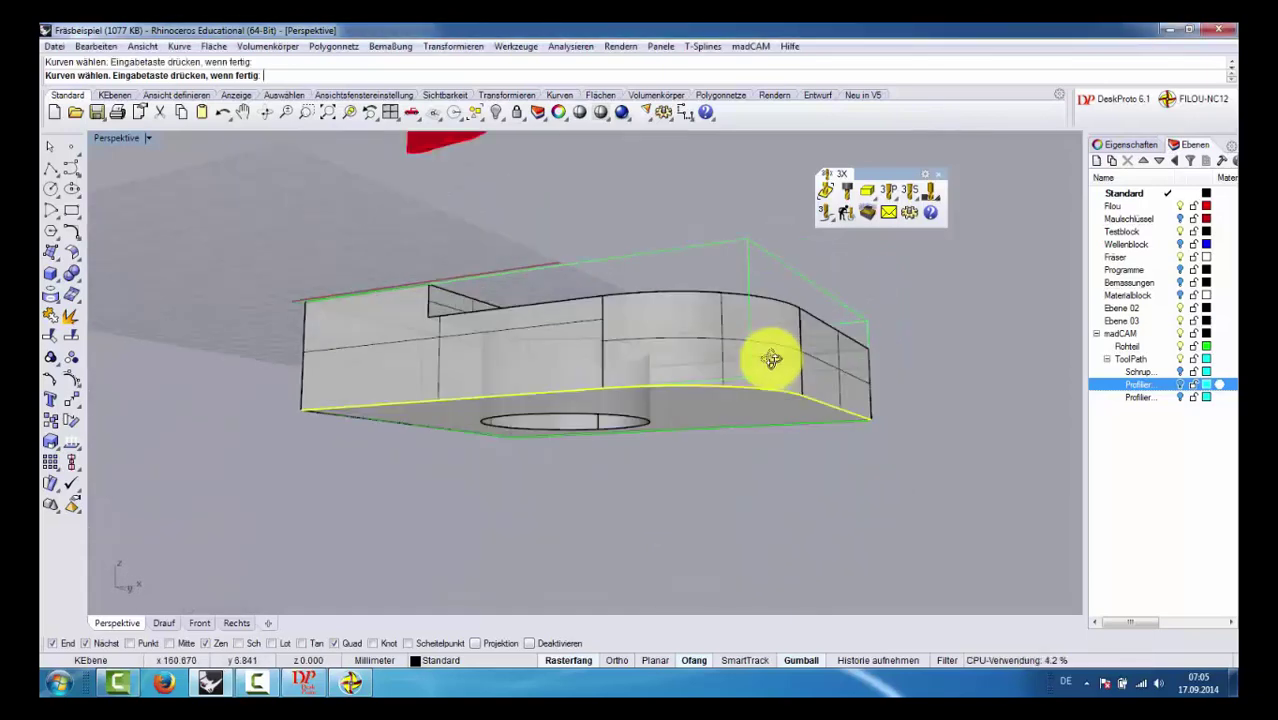
{"action": "left_click", "coordinate": [790, 440]}
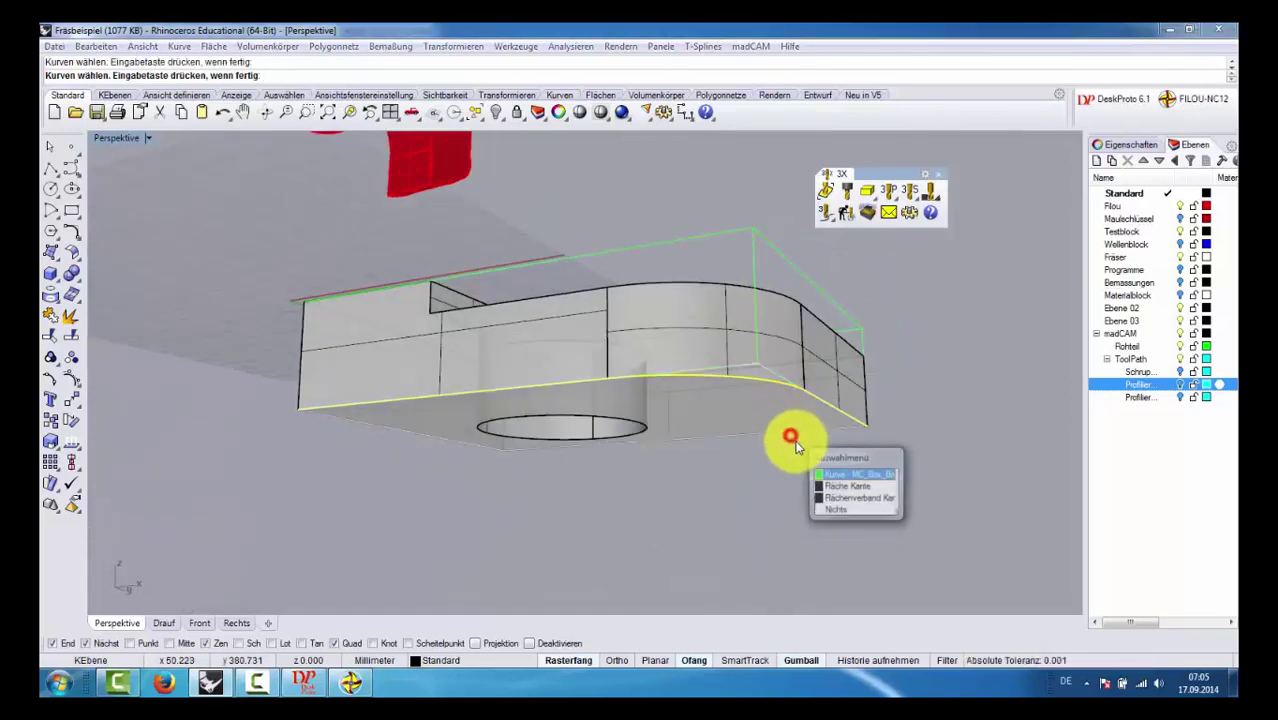
{"action": "left_click", "coordinate": [836, 490]}
{"action": "left_click", "coordinate": [465, 446]}
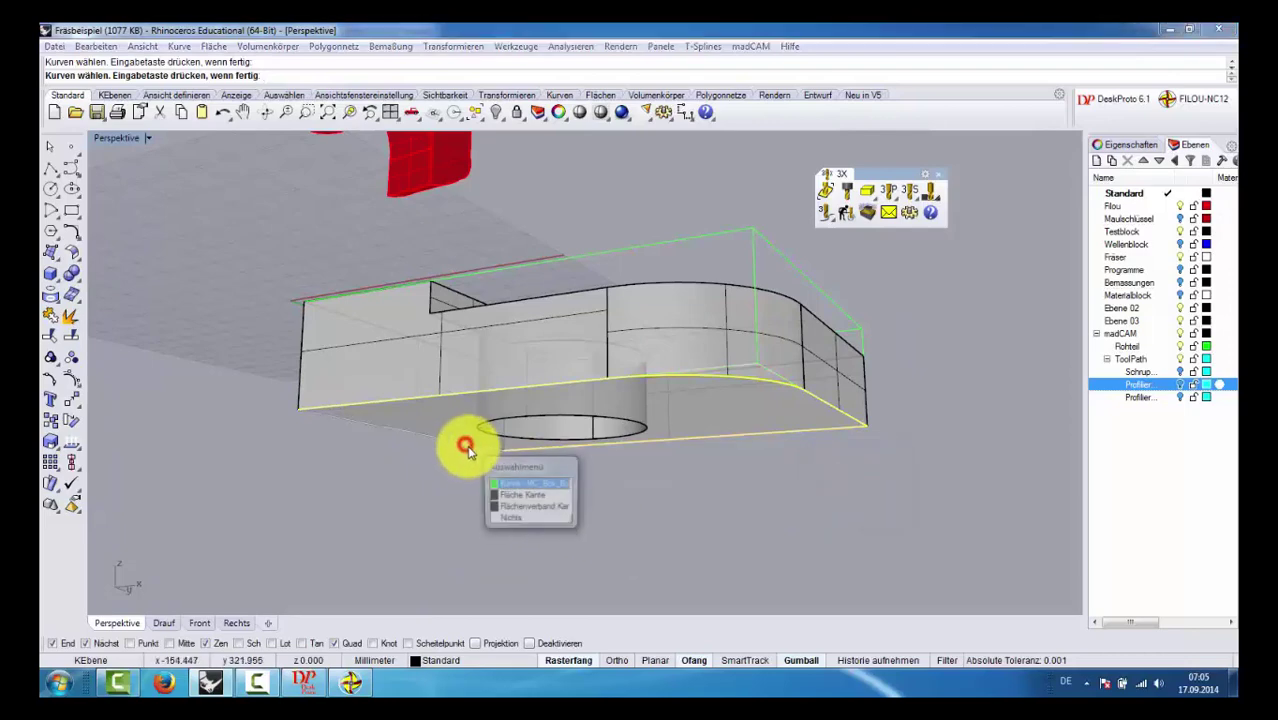
{"action": "left_click", "coordinate": [507, 496]}
{"action": "mouse_move", "coordinate": [633, 214]}
{"action": "right_mouse_down"}
{"action": "mouse_move", "coordinate": [616, 342]}
{"action": "mouse_move", "coordinate": [860, 298]}
{"action": "right_mouse_up"}
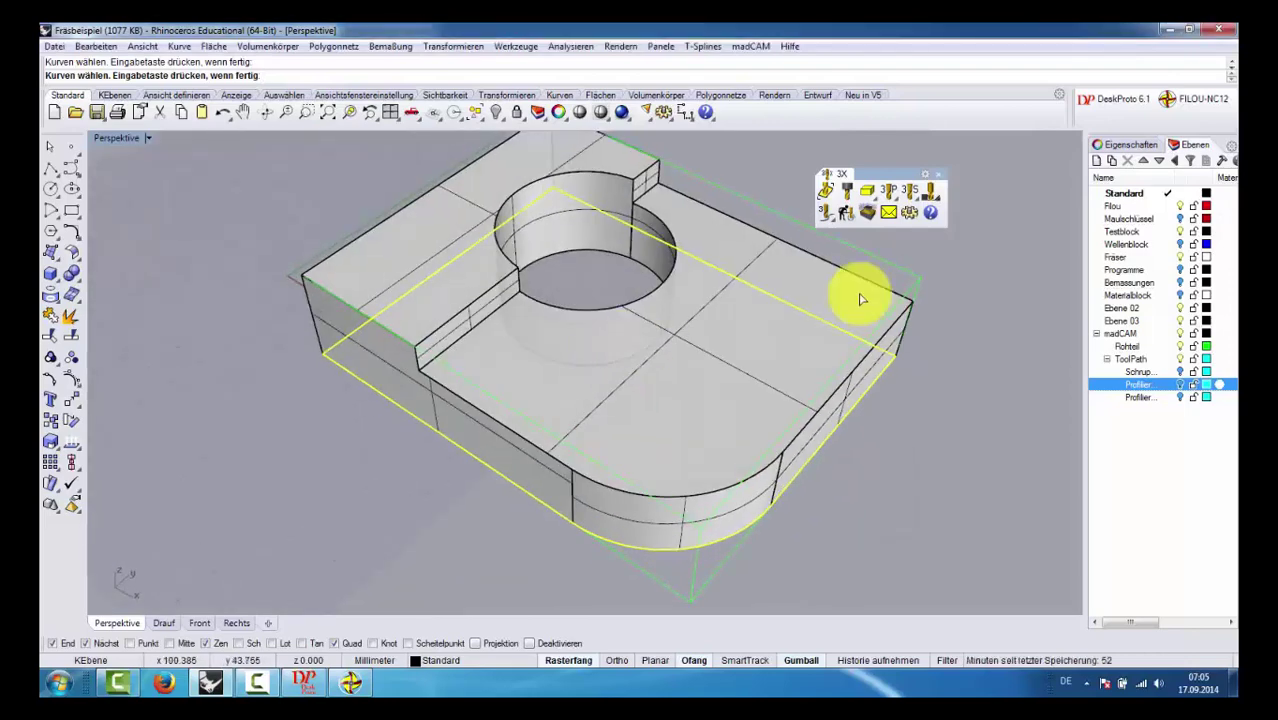
Step: Profile the outside of the part wall with Aufmass 0
{"action": "key", "text": "Return"}
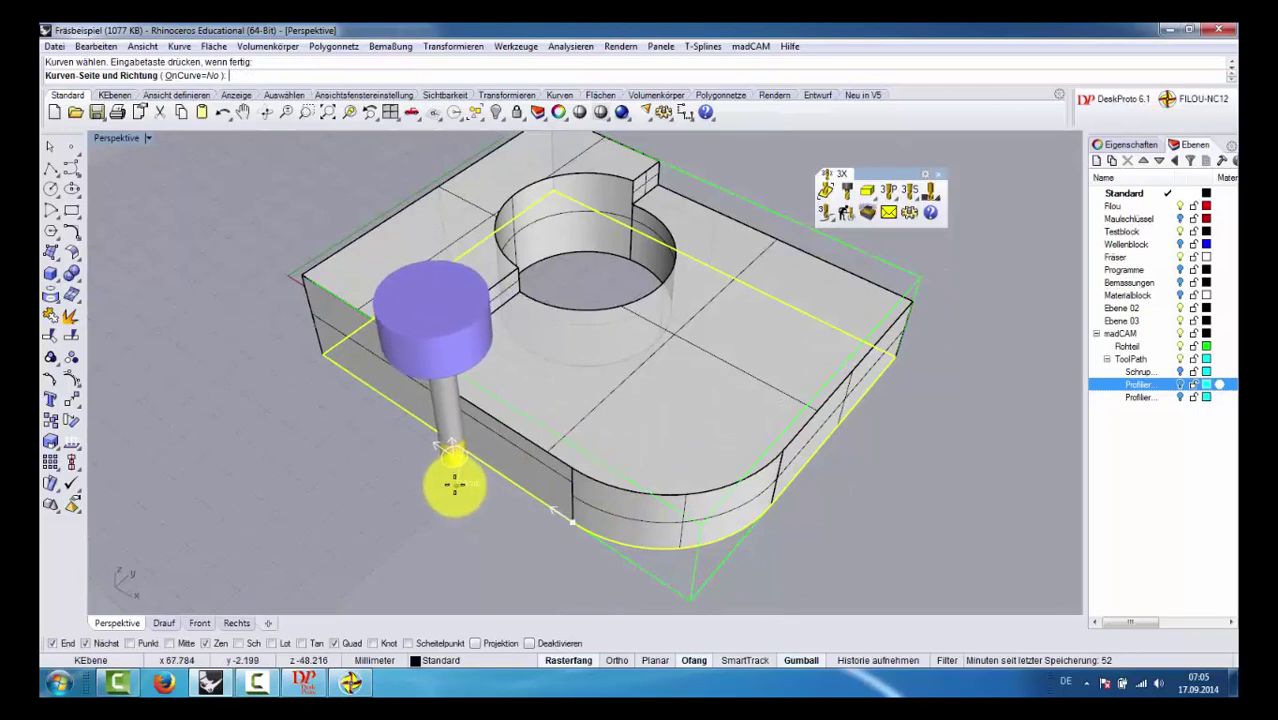
{"action": "left_click", "coordinate": [454, 484]}
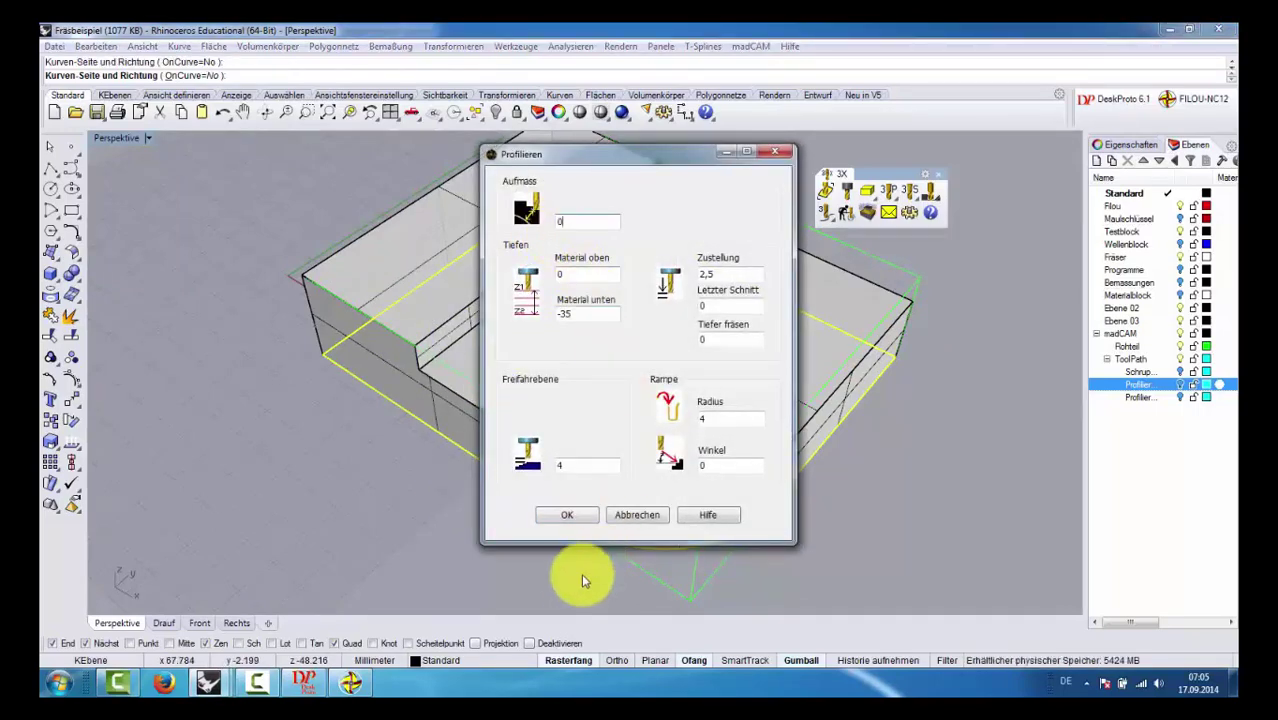
{"action": "left_click", "coordinate": [566, 515]}
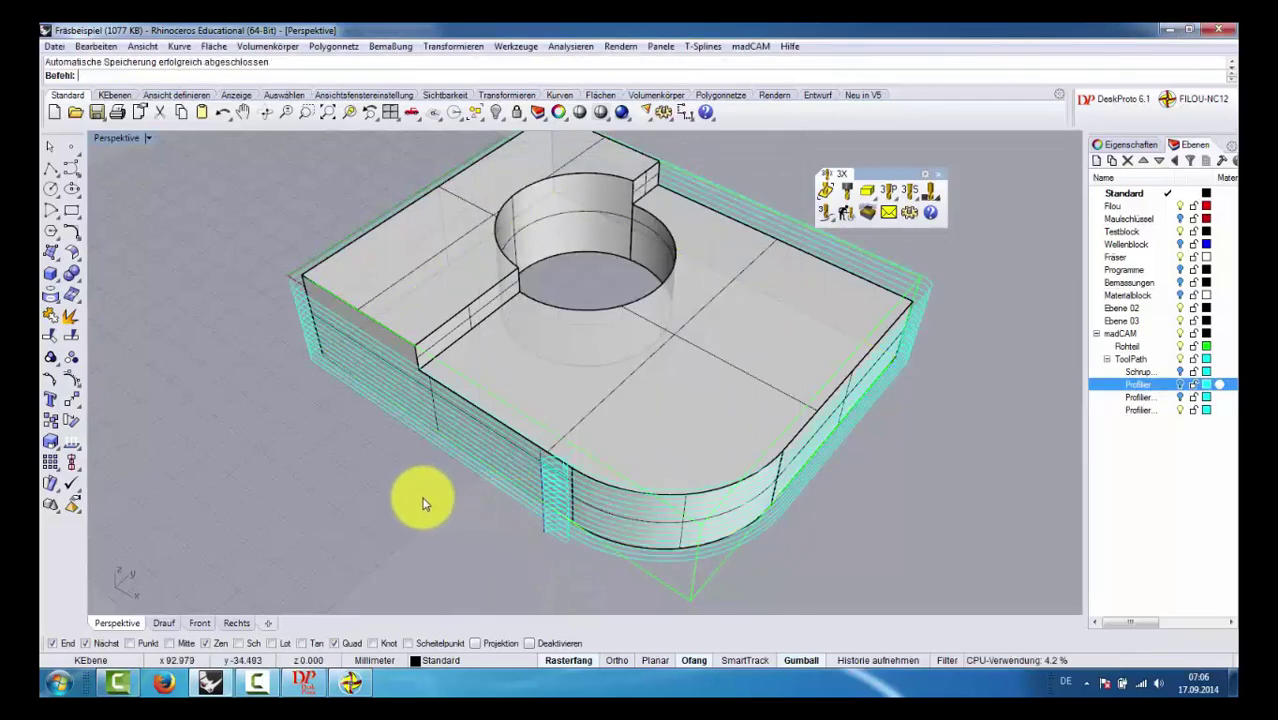
Step: Create a zero-allowance finishing profile around the inside of the circular pocket
{"action": "key", "text": "Return"}
{"action": "left_click", "coordinate": [588, 260]}
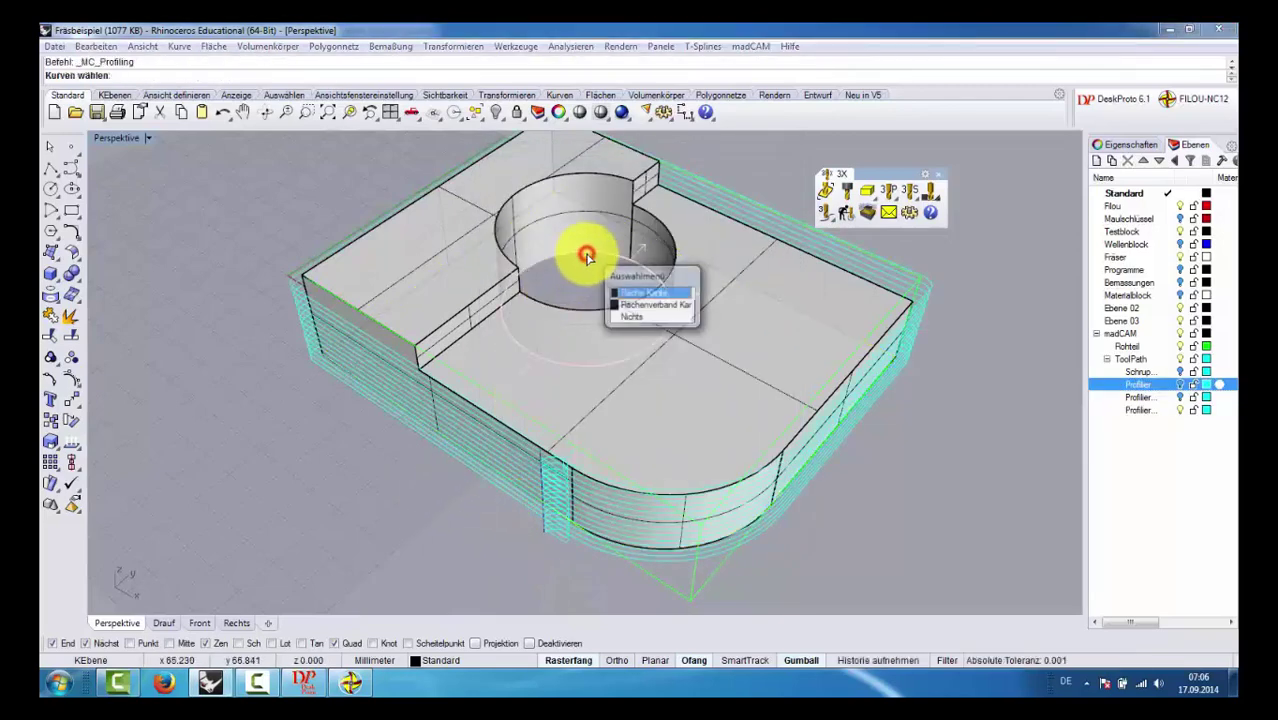
{"action": "left_click", "coordinate": [615, 294]}
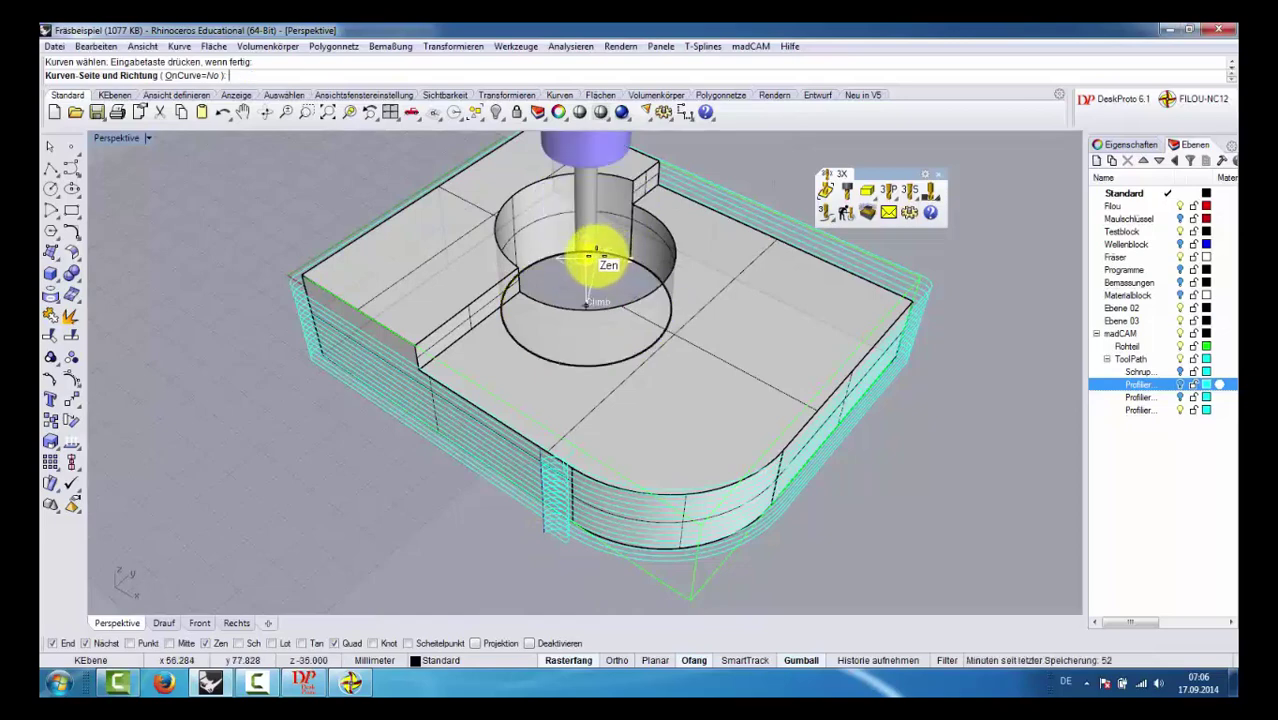
{"action": "left_click", "coordinate": [596, 257]}
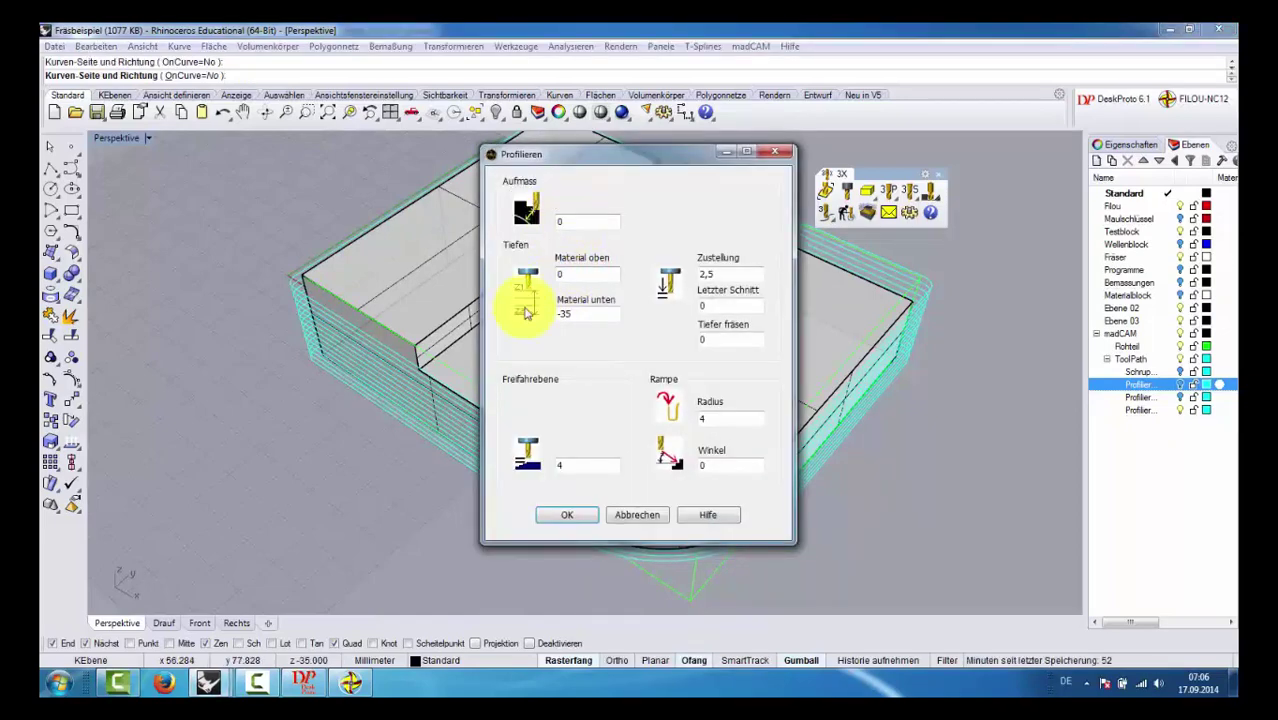
{"action": "left_click", "coordinate": [579, 520]}
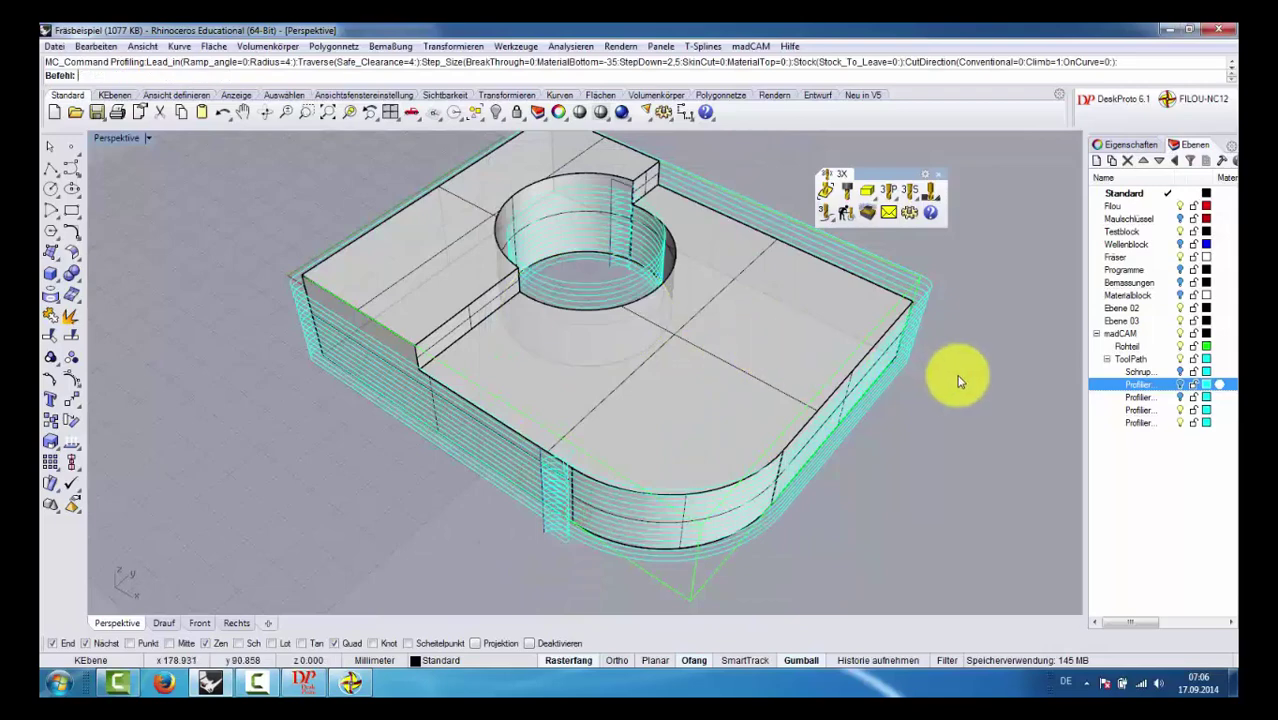
Step: Turn the hidden Profilier and Schrup layers back on to view all toolpaths together
{"action": "left_click", "coordinate": [1180, 385]}
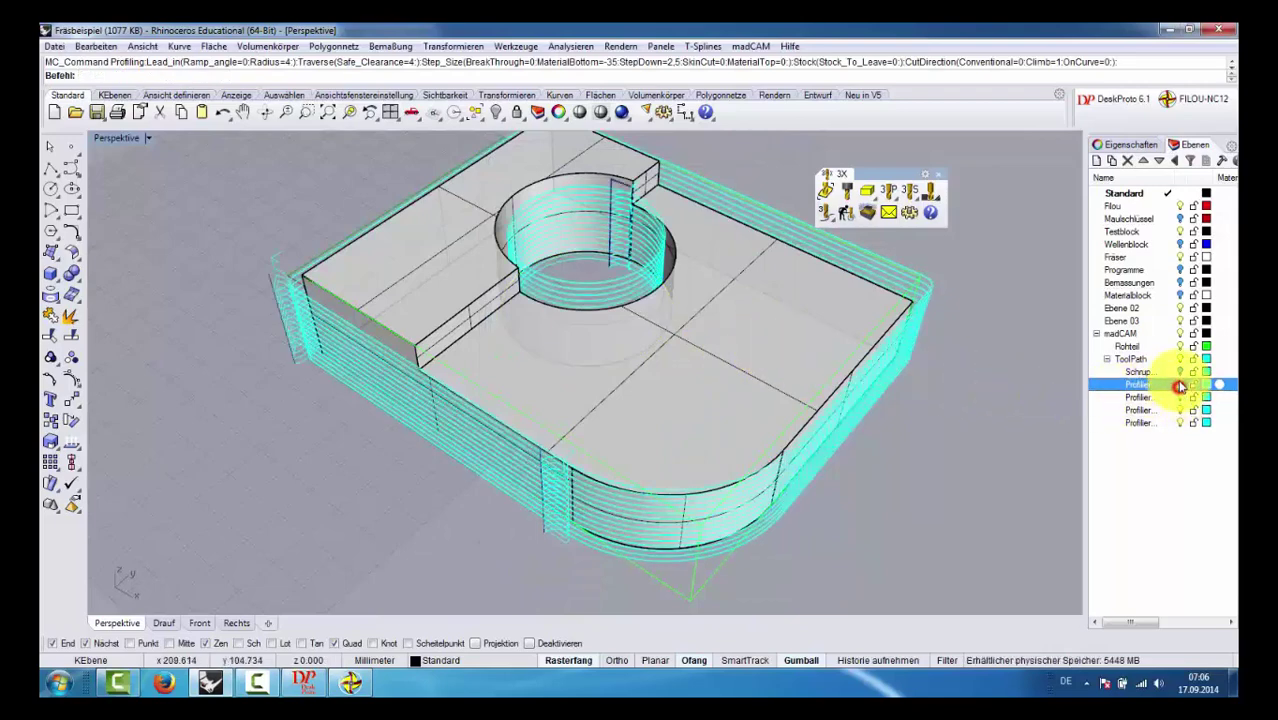
{"action": "left_click", "coordinate": [1181, 372]}
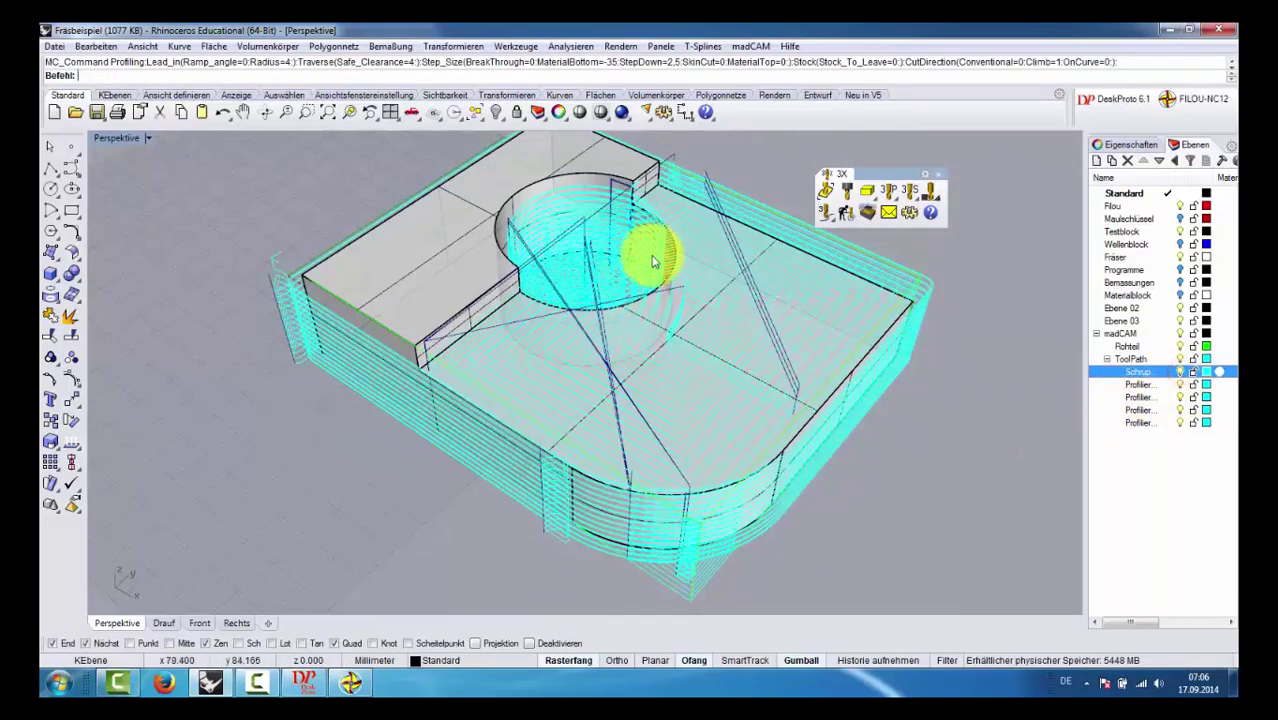
{"action": "scroll", "coordinate": [350, 410], "scroll_direction": "up", "scroll_amount": 3}
{"action": "scroll", "coordinate": [380, 385], "scroll_direction": "up", "scroll_amount": 3}
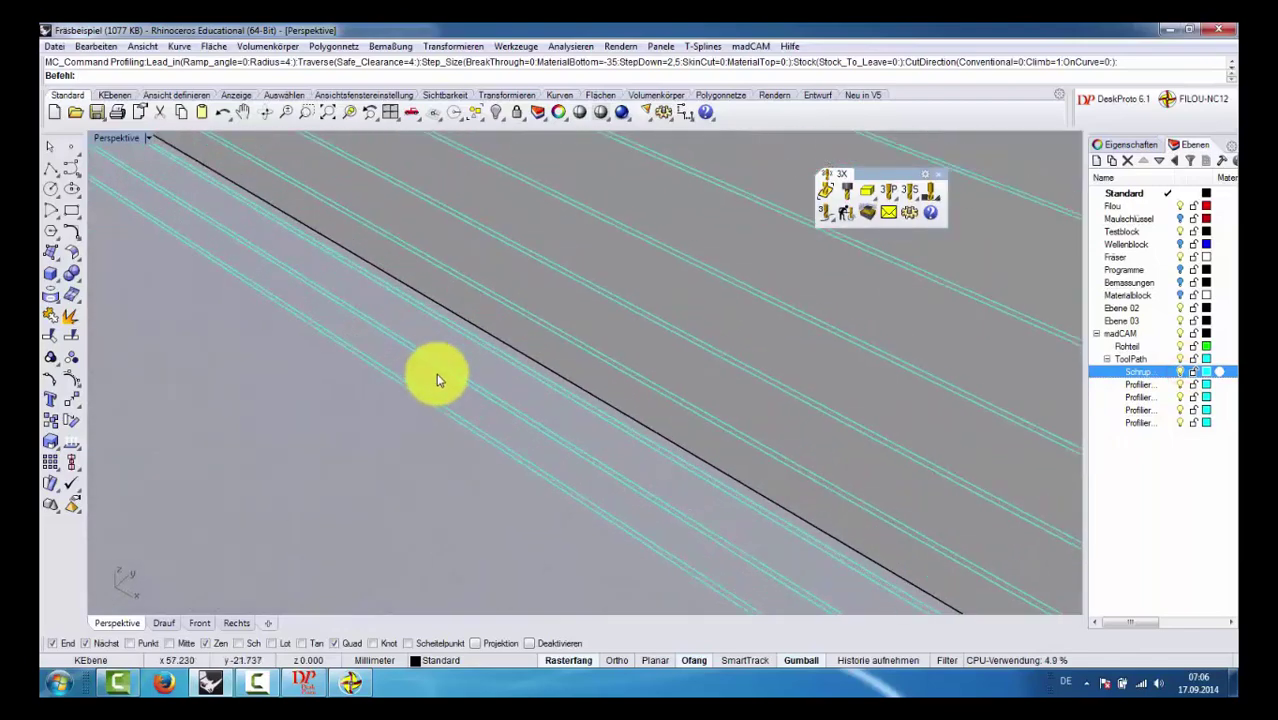
{"action": "scroll", "coordinate": [430, 390], "scroll_direction": "up", "scroll_amount": 2}
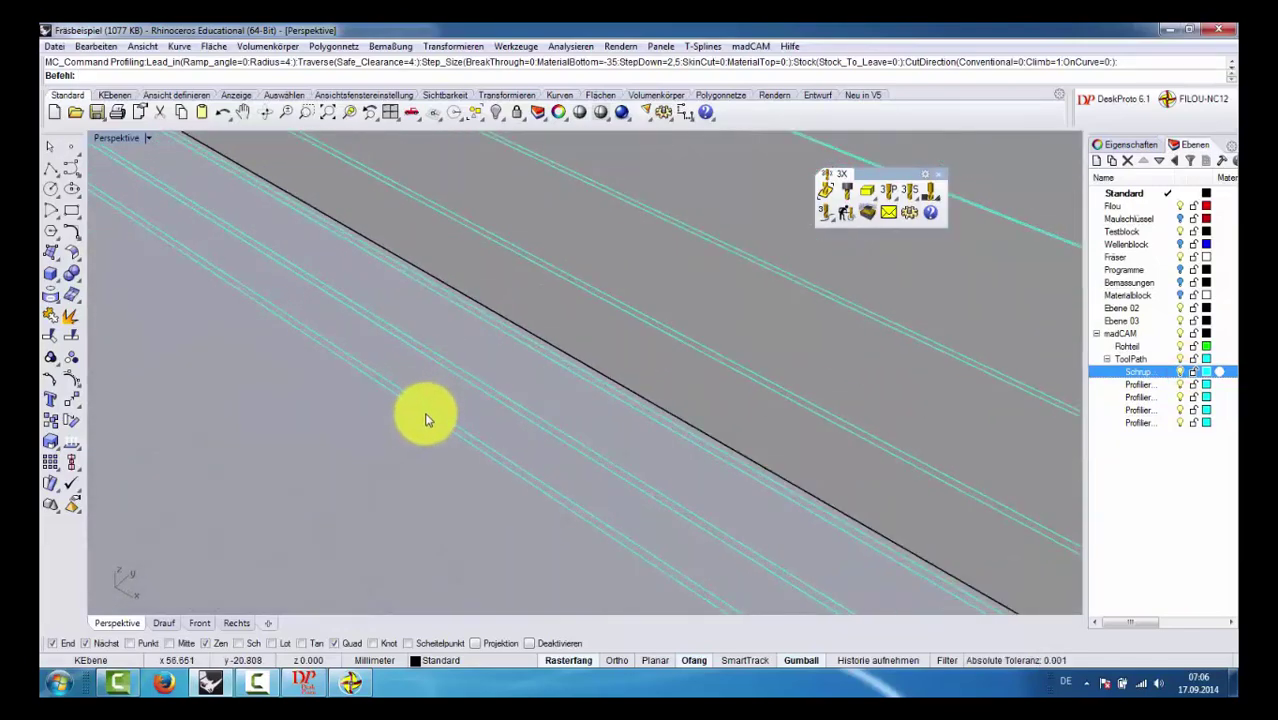
{"action": "scroll", "coordinate": [428, 415], "scroll_direction": "down", "scroll_amount": 2}
{"action": "scroll", "coordinate": [379, 443], "scroll_direction": "down", "scroll_amount": 2}
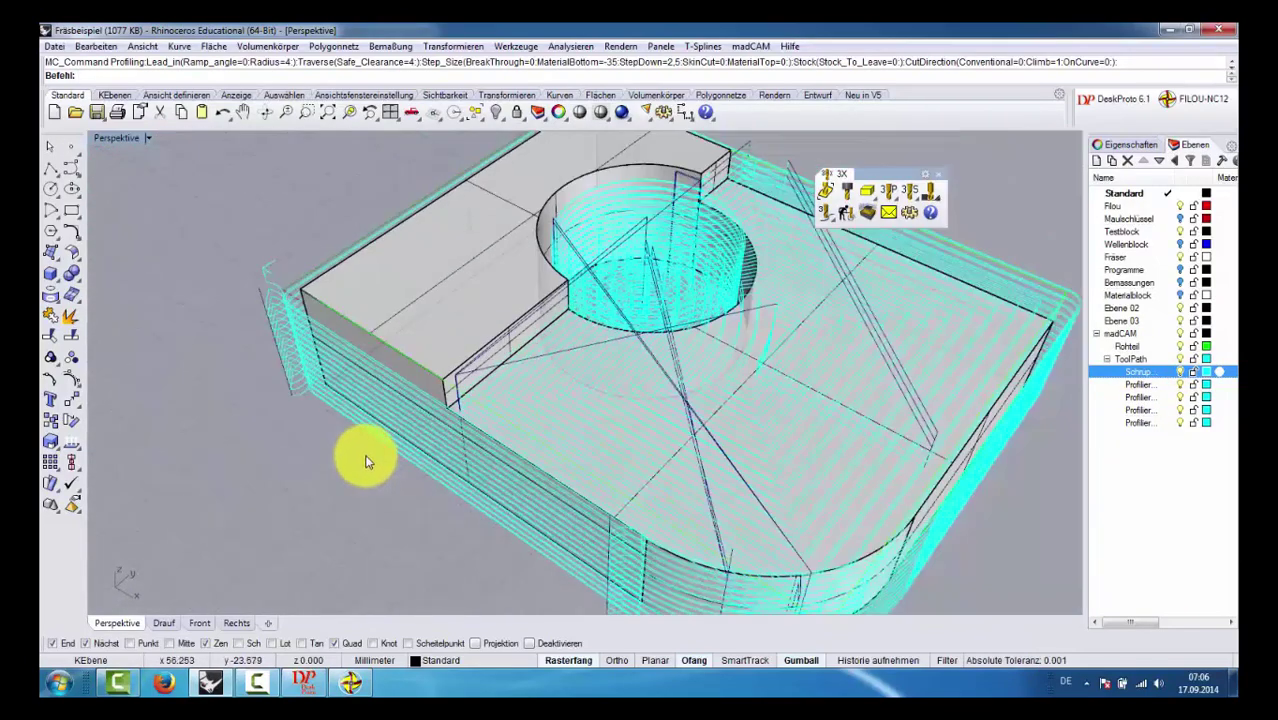
{"action": "scroll", "coordinate": [365, 457], "scroll_direction": "down", "scroll_amount": 2}
{"action": "scroll", "coordinate": [390, 398], "scroll_direction": "down", "scroll_amount": 1}
{"action": "scroll", "coordinate": [390, 398], "scroll_direction": "up", "scroll_amount": 2}
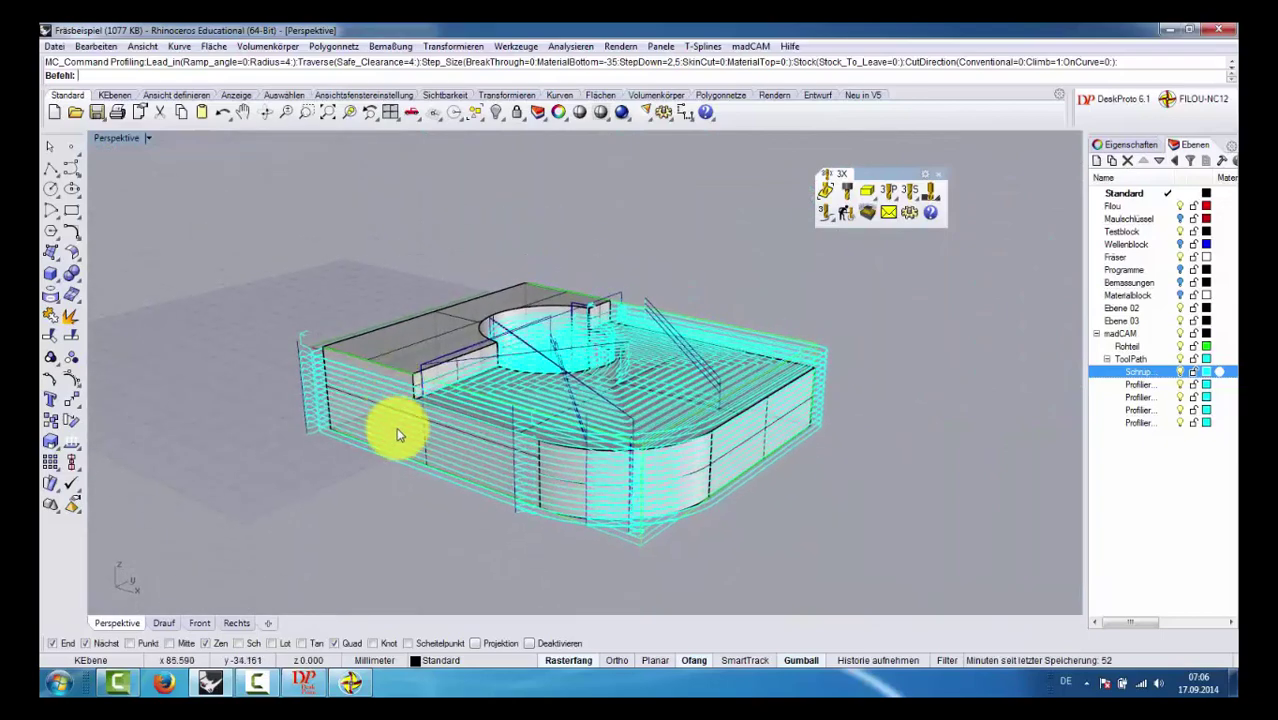
{"action": "scroll", "coordinate": [395, 426], "scroll_direction": "up", "scroll_amount": 1}
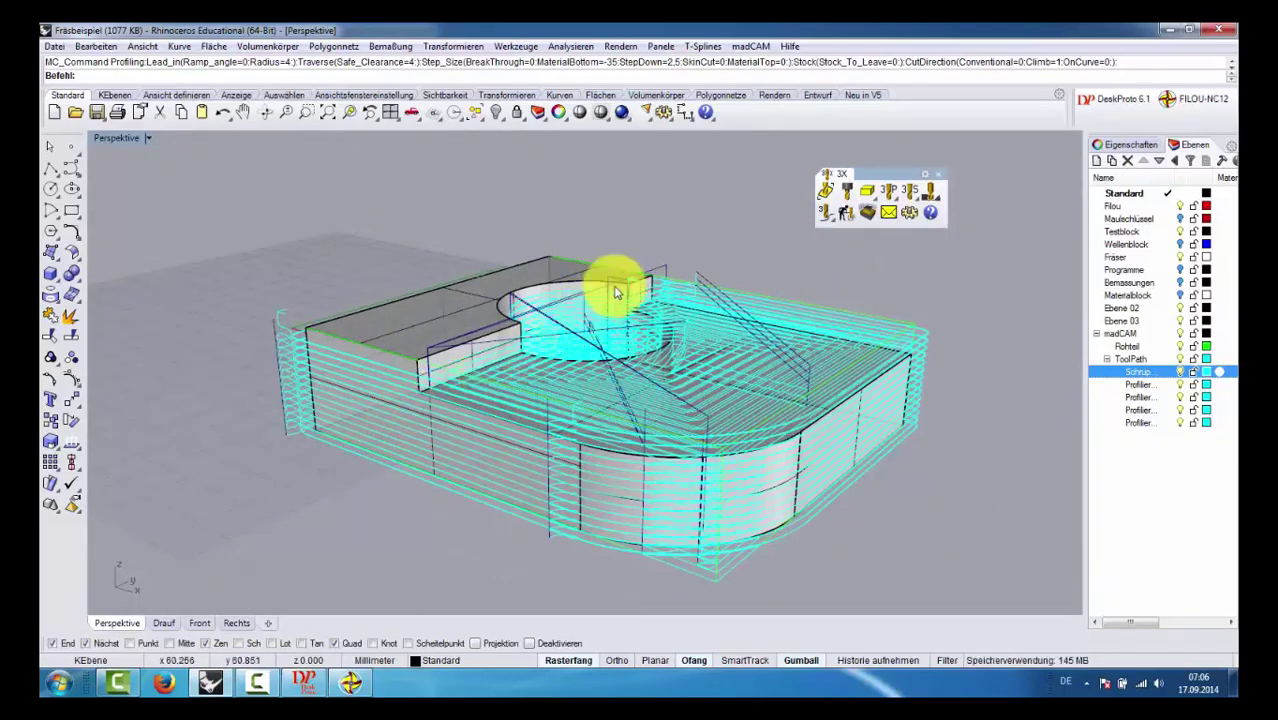
Step: Post-process the toolpaths with Iso_G_Code to Madcam.nc (27 min 31 s machining time)
{"action": "left_click", "coordinate": [888, 213]}
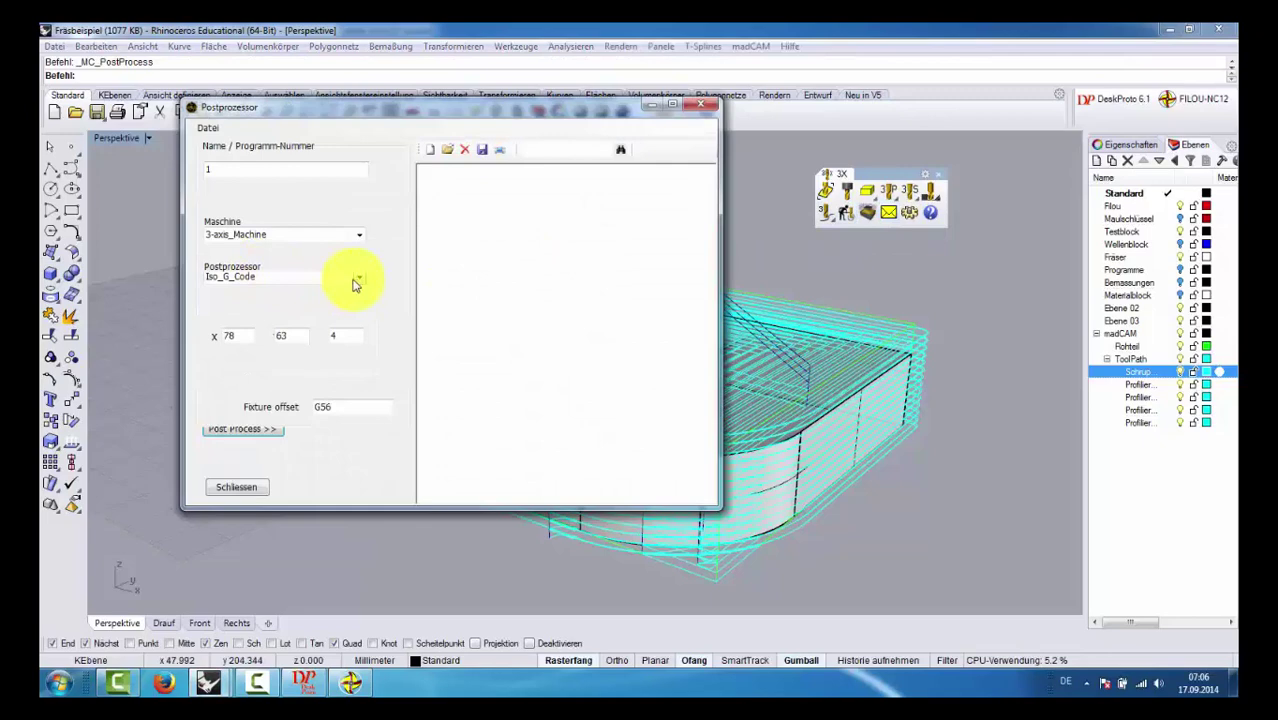
{"action": "left_click", "coordinate": [268, 433]}
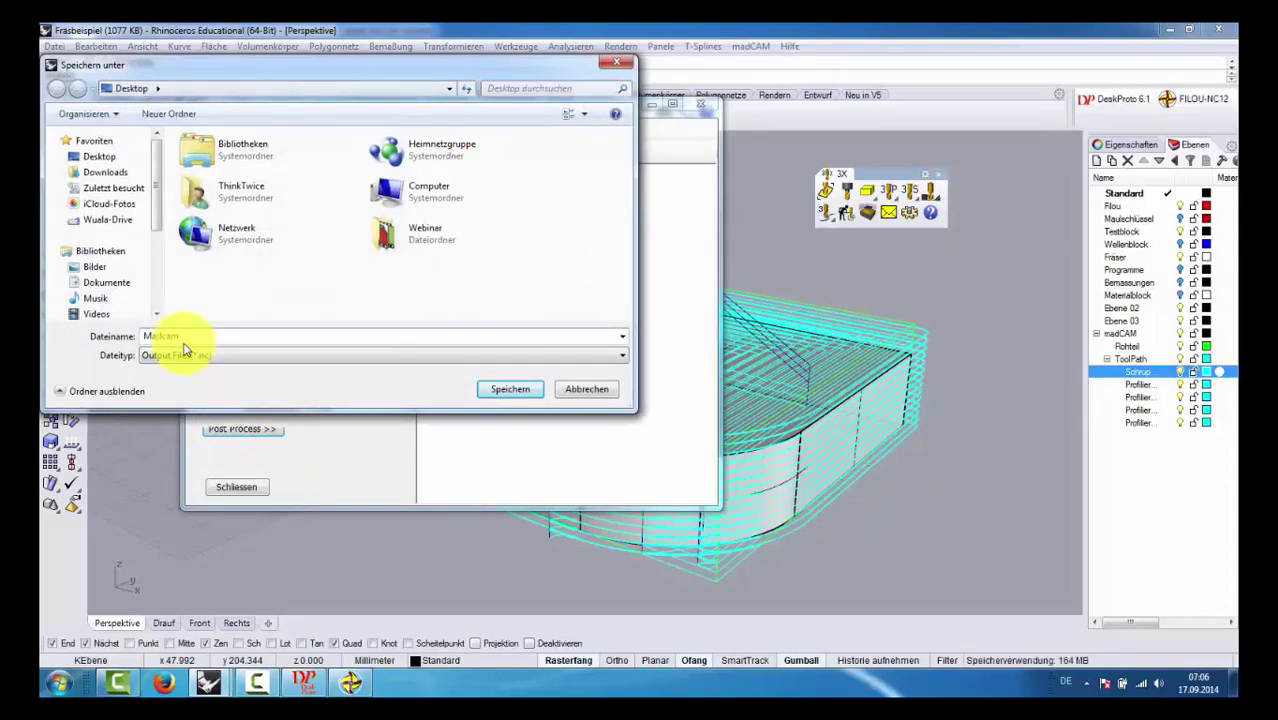
{"action": "left_click", "coordinate": [511, 388]}
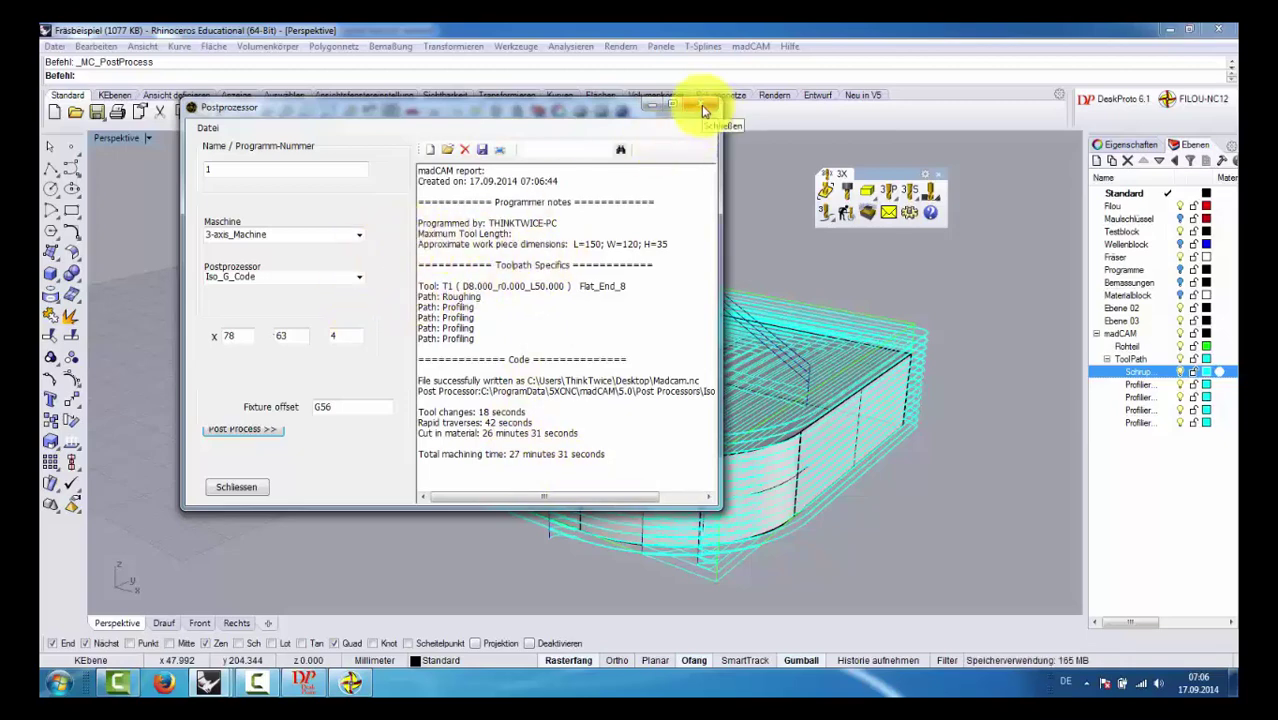
{"action": "left_click", "coordinate": [704, 110]}
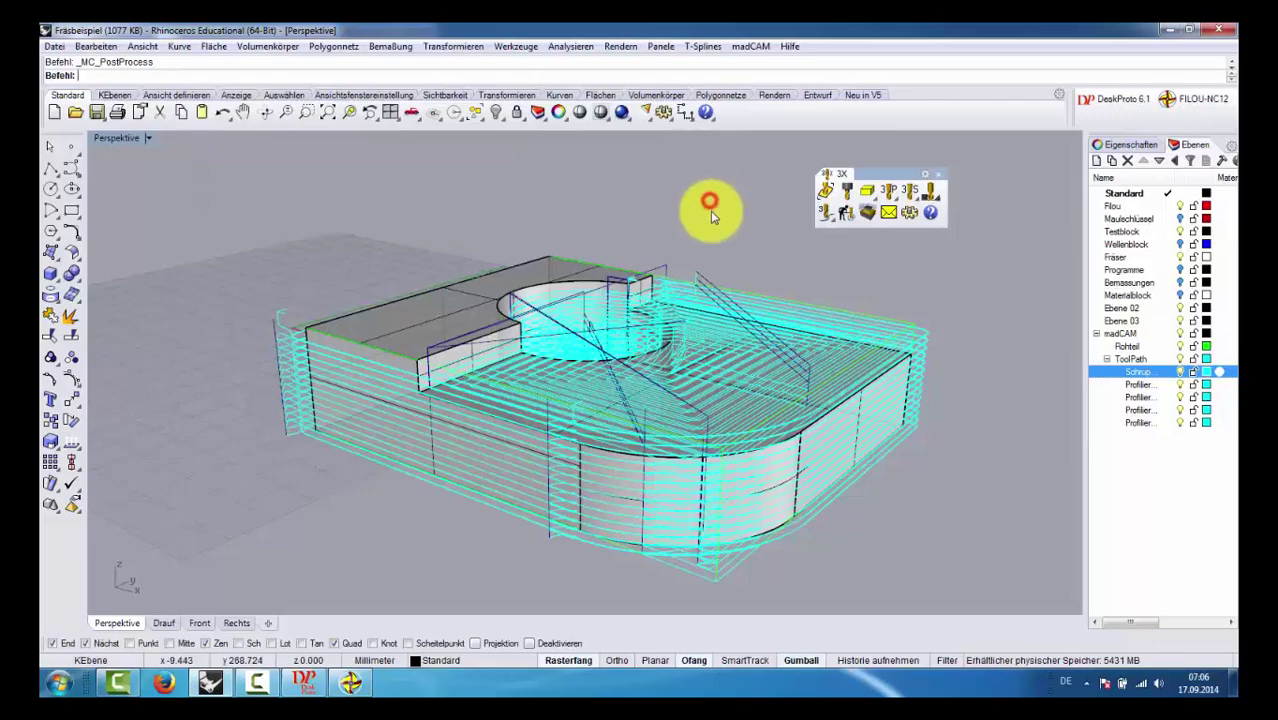
{"action": "mouse_move", "coordinate": [712, 216]}
{"action": "right_mouse_down"}
{"action": "mouse_move", "coordinate": [612, 253]}
{"action": "mouse_move", "coordinate": [685, 314]}
{"action": "right_mouse_up"}
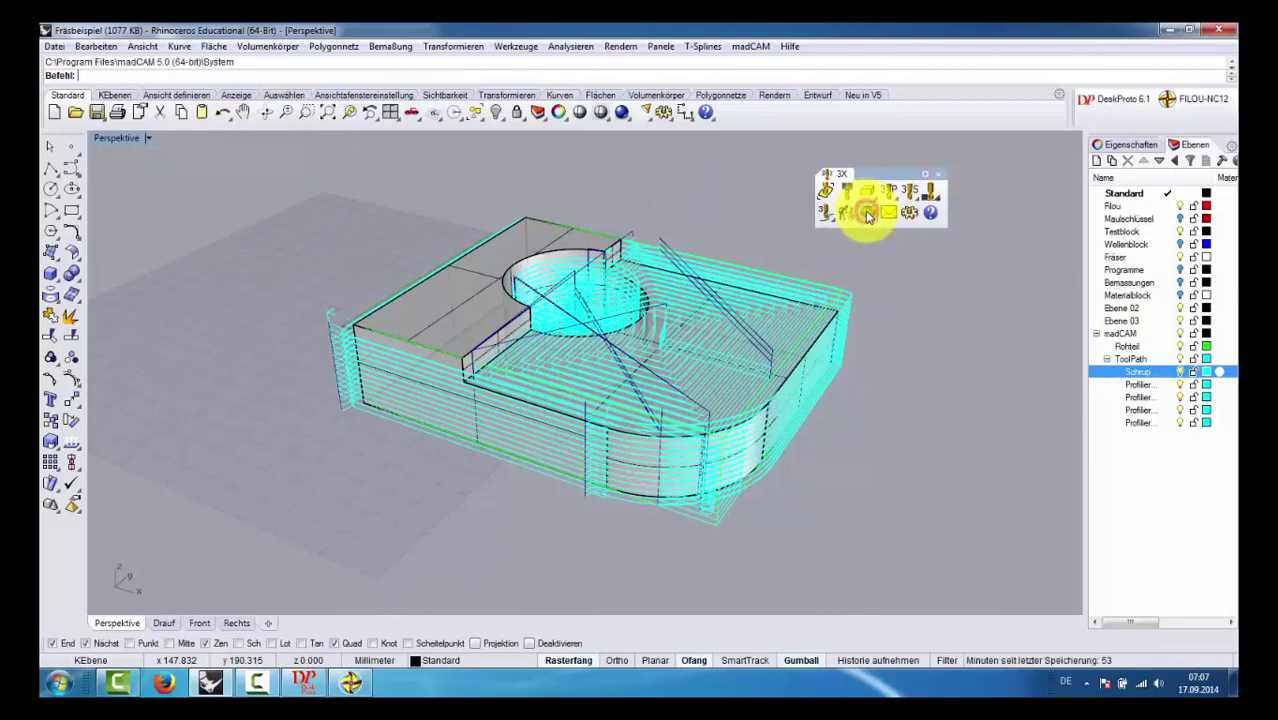
{"action": "left_click", "coordinate": [867, 215]}
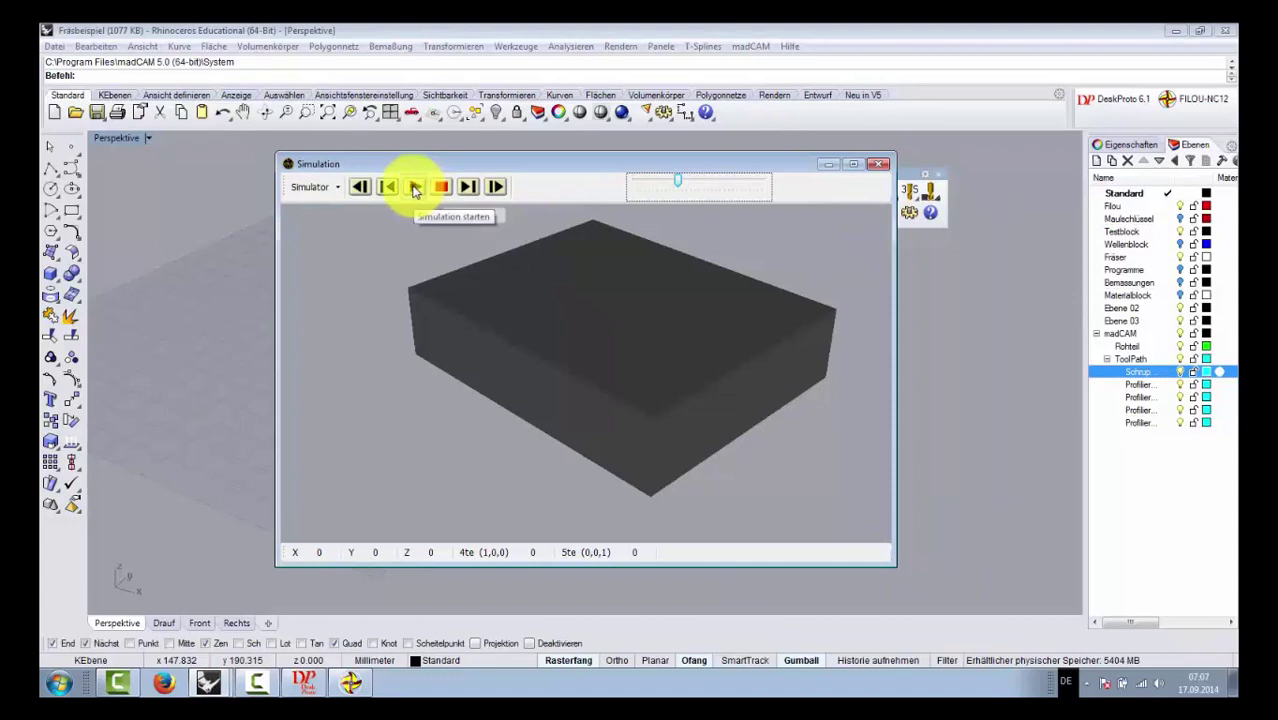
{"action": "left_click", "coordinate": [415, 188]}
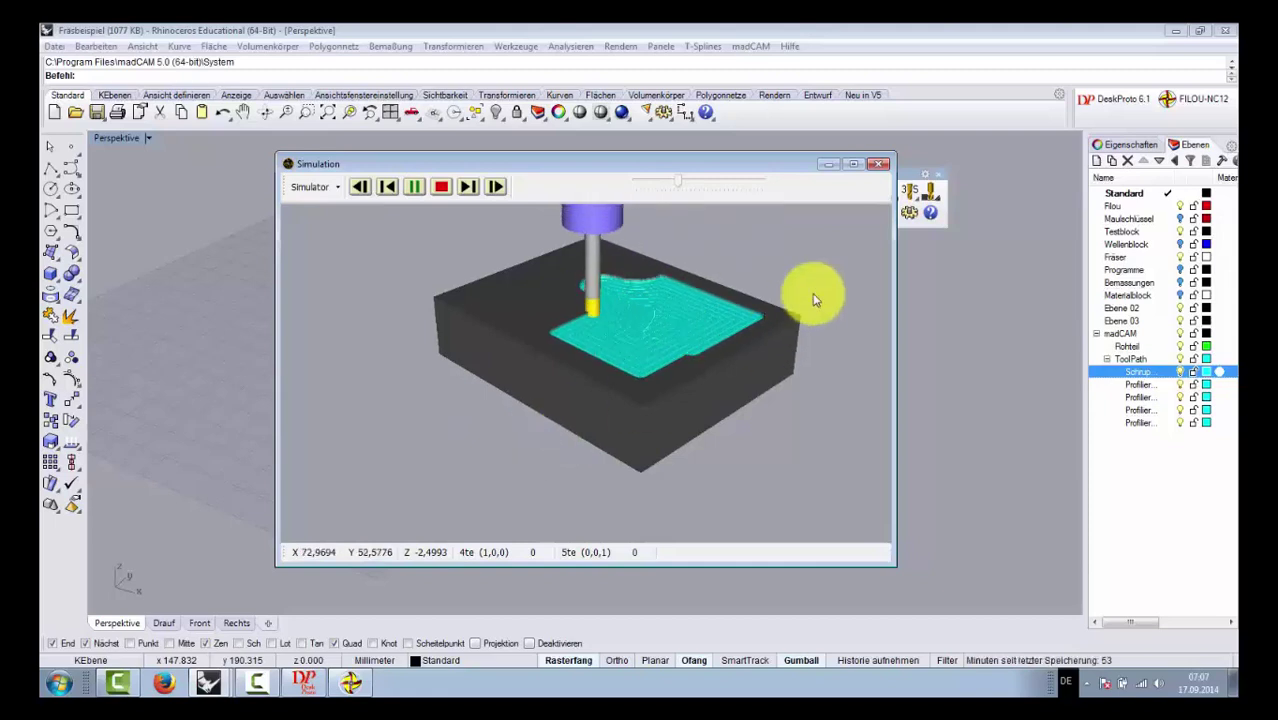
{"action": "left_click_drag", "start_coordinate": [680, 181], "coordinate": [729, 187]}
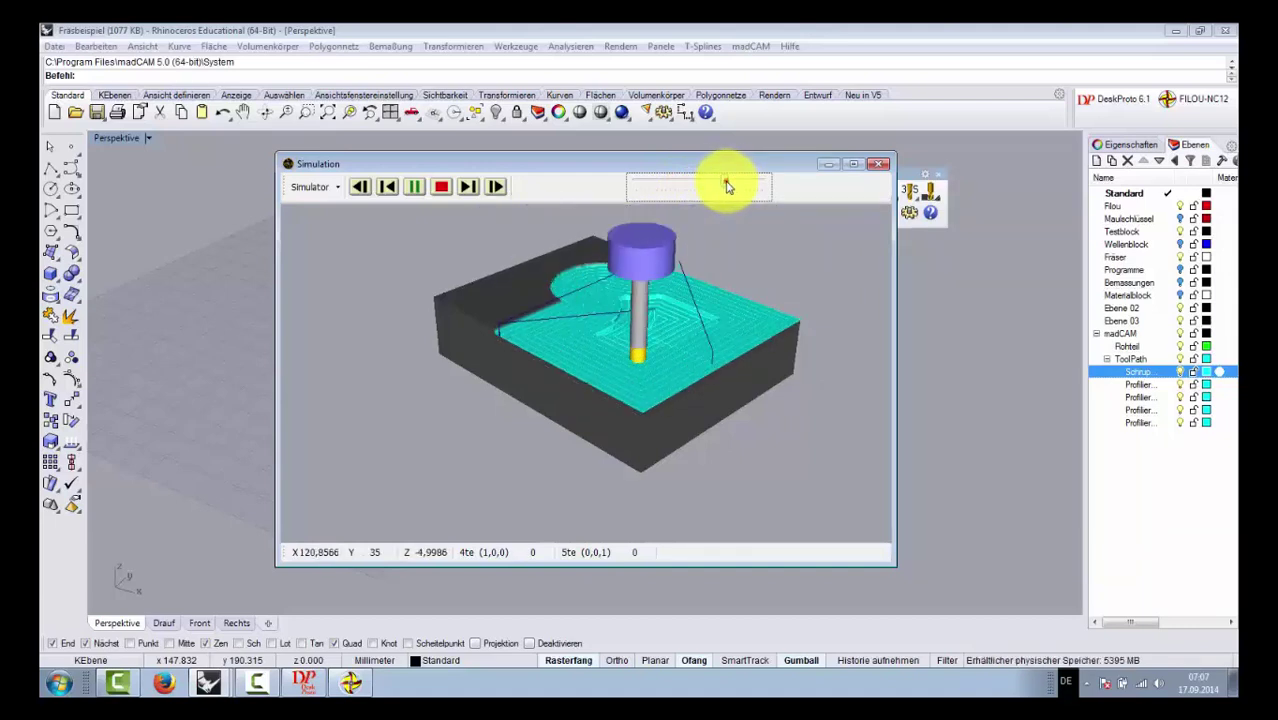
{"action": "left_click_drag", "start_coordinate": [727, 186], "coordinate": [740, 181]}
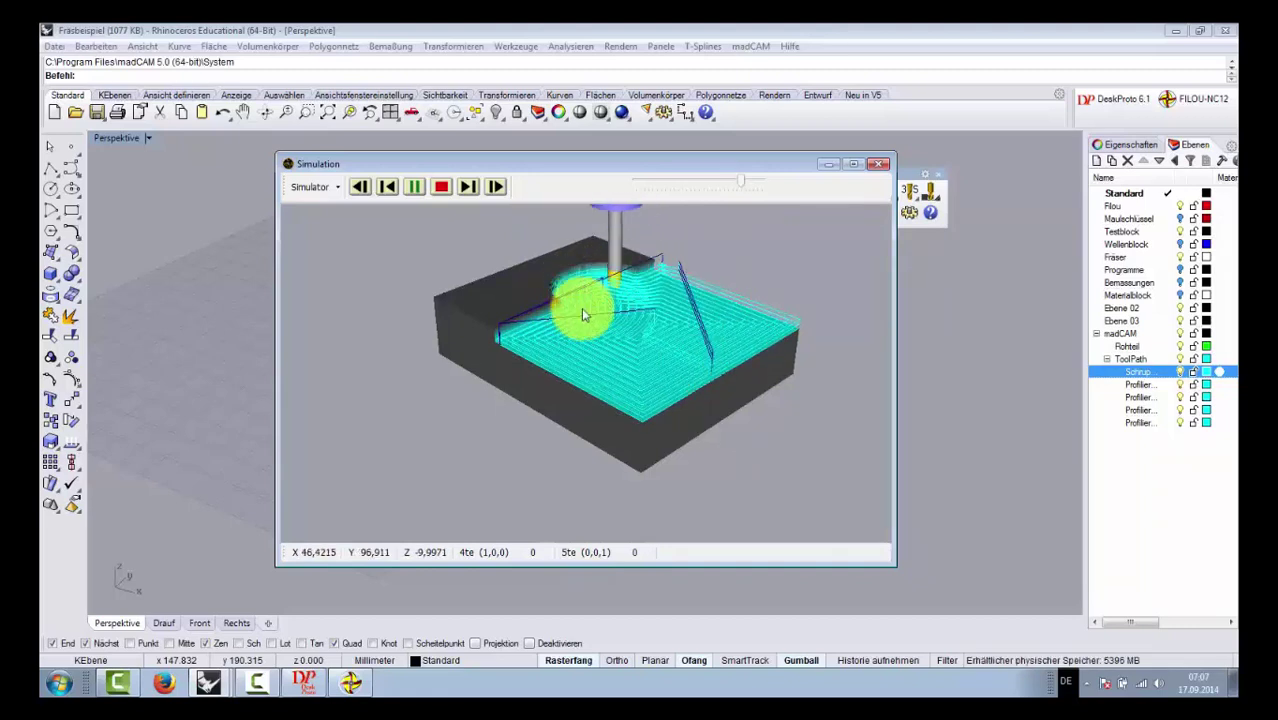
{"action": "left_click", "coordinate": [441, 186]}
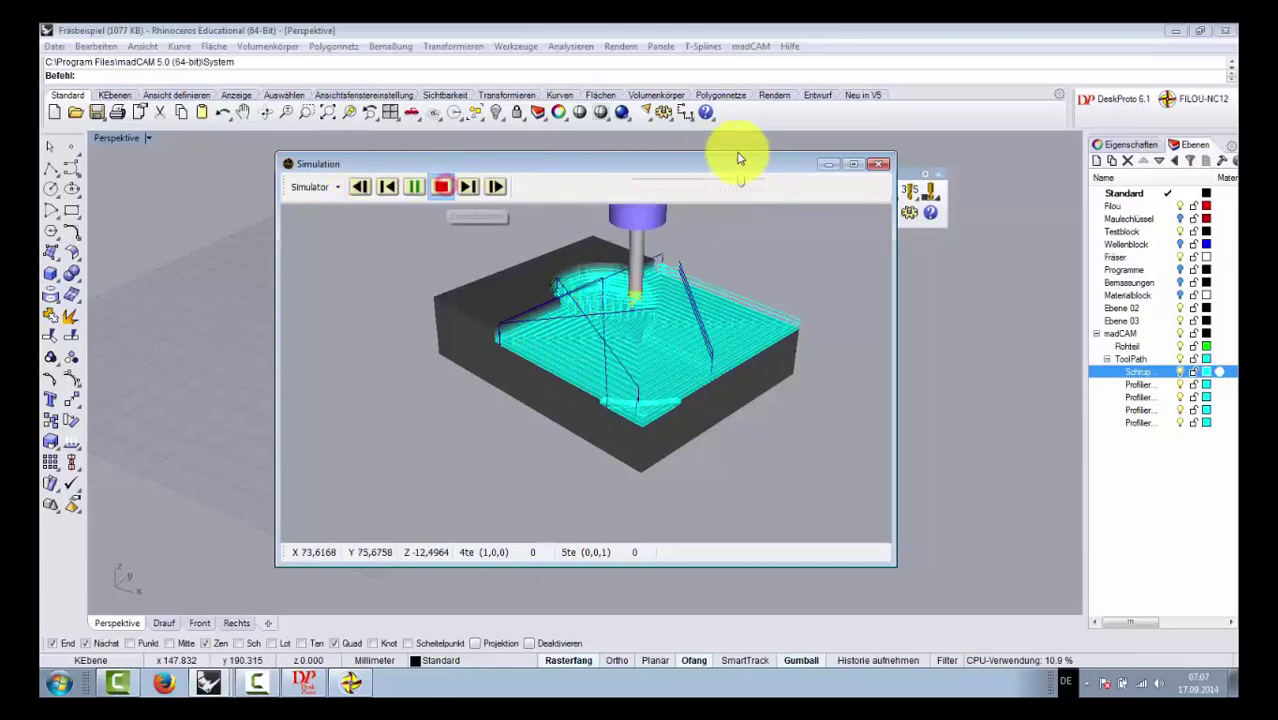
{"action": "left_click", "coordinate": [878, 164]}
{"action": "right_click_drag", "start_coordinate": [898, 427], "coordinate": [879, 419]}
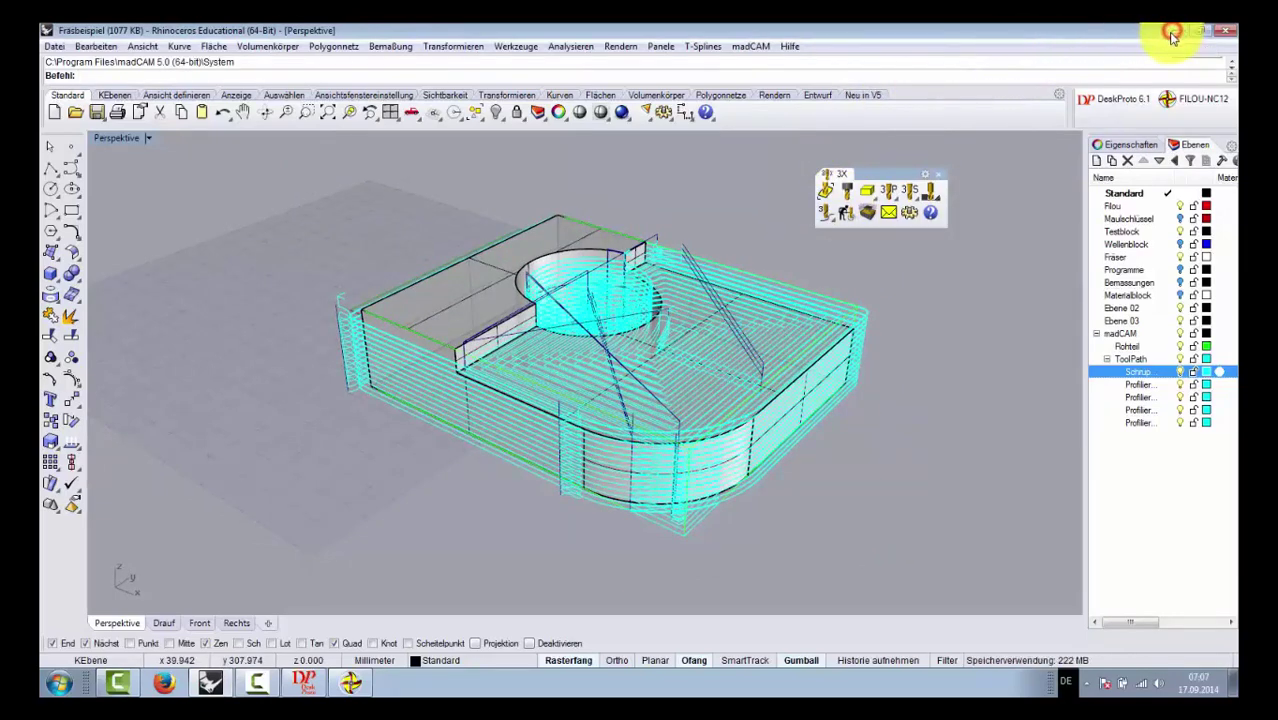
Step: Minimise Rhino and DeskProto and move the Filou file to the top of the desktop
{"action": "left_click", "coordinate": [1175, 36]}
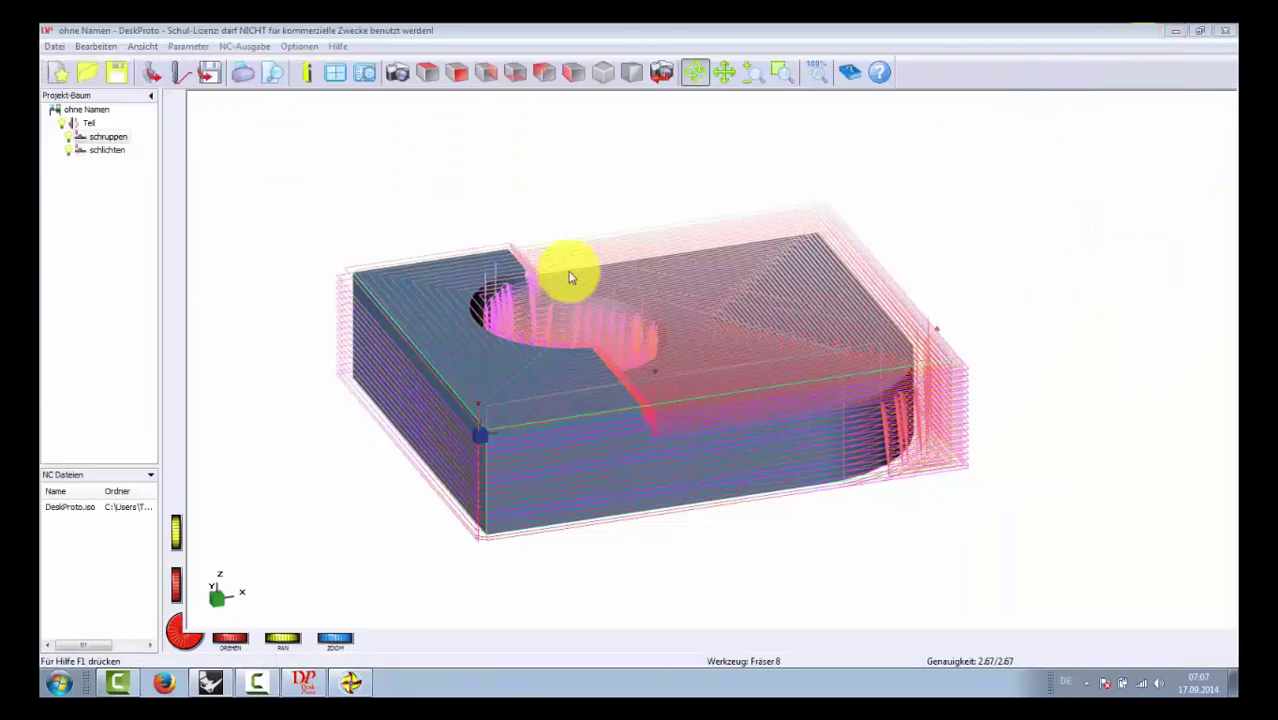
{"action": "left_click", "coordinate": [1176, 36]}
{"action": "left_click_drag", "start_coordinate": [73, 626], "coordinate": [562, 270]}
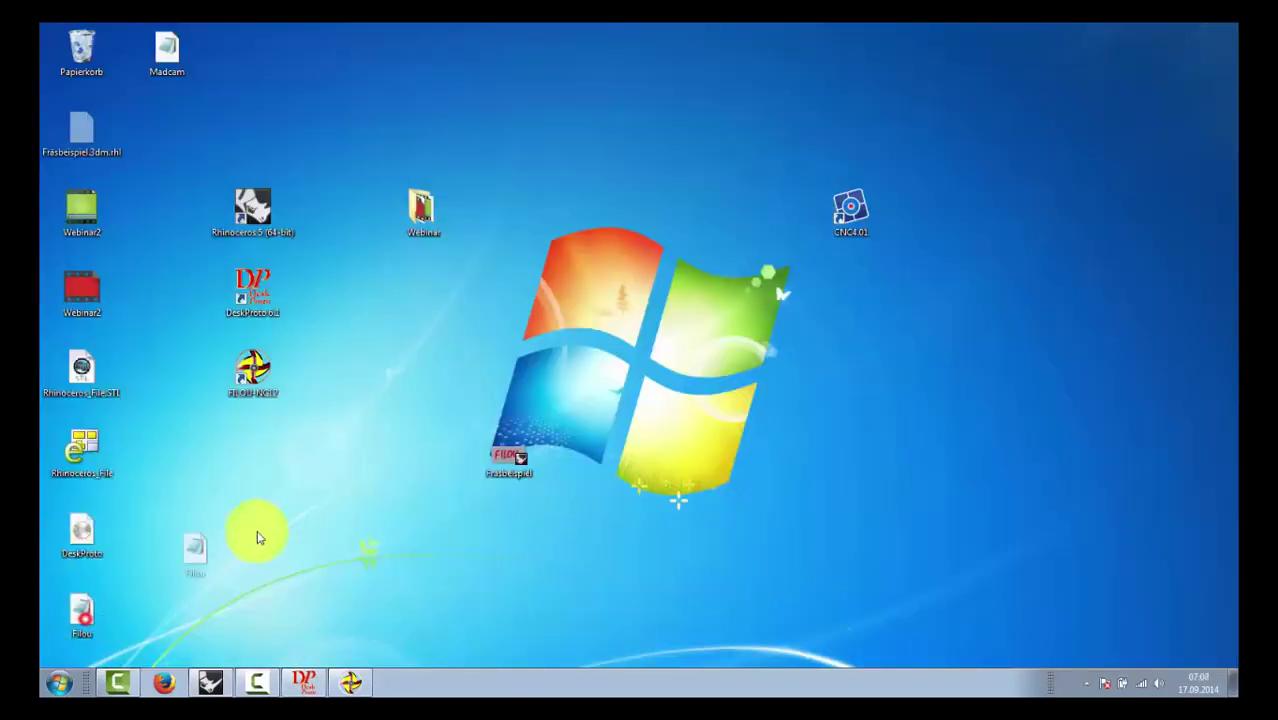
{"action": "left_click_drag", "start_coordinate": [565, 139], "coordinate": [591, 131]}
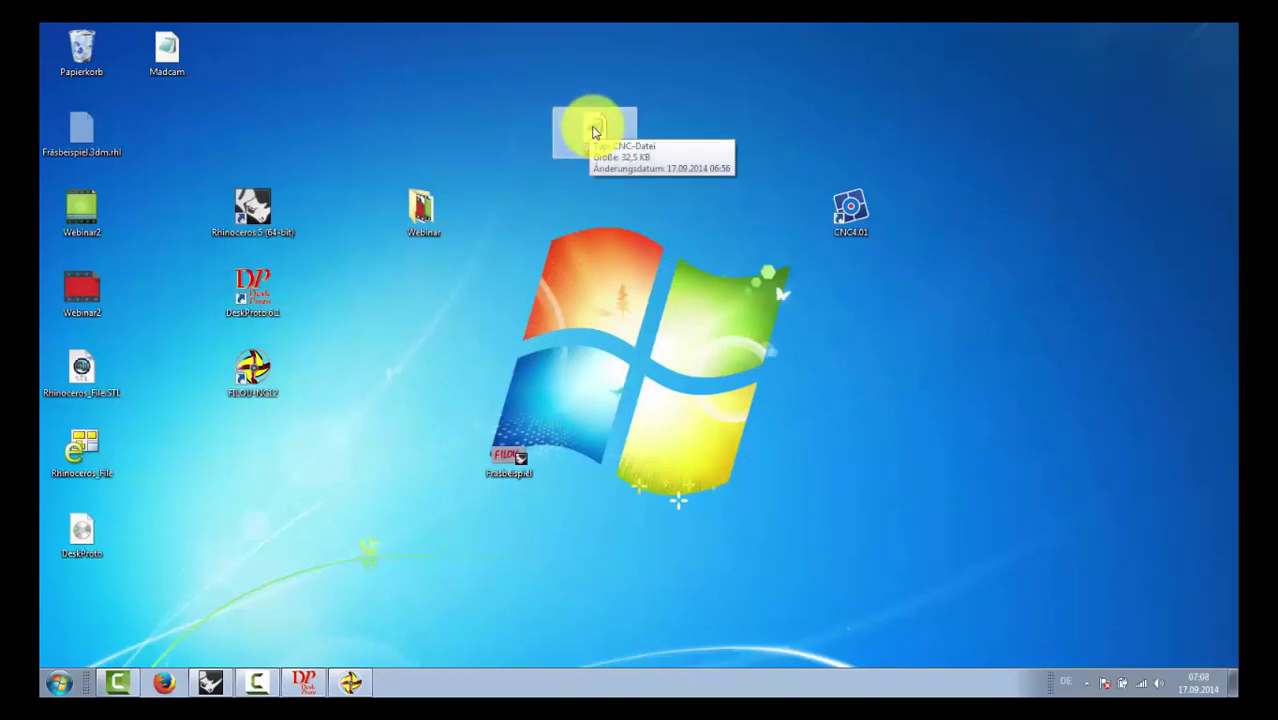
Step: Place the DeskProto and Madcam NC files beside Filou in the top row
{"action": "mouse_move", "coordinate": [80, 532]}
{"action": "left_mouse_down"}
{"action": "mouse_move", "coordinate": [450, 337]}
{"action": "mouse_move", "coordinate": [639, 160]}
{"action": "left_mouse_up"}
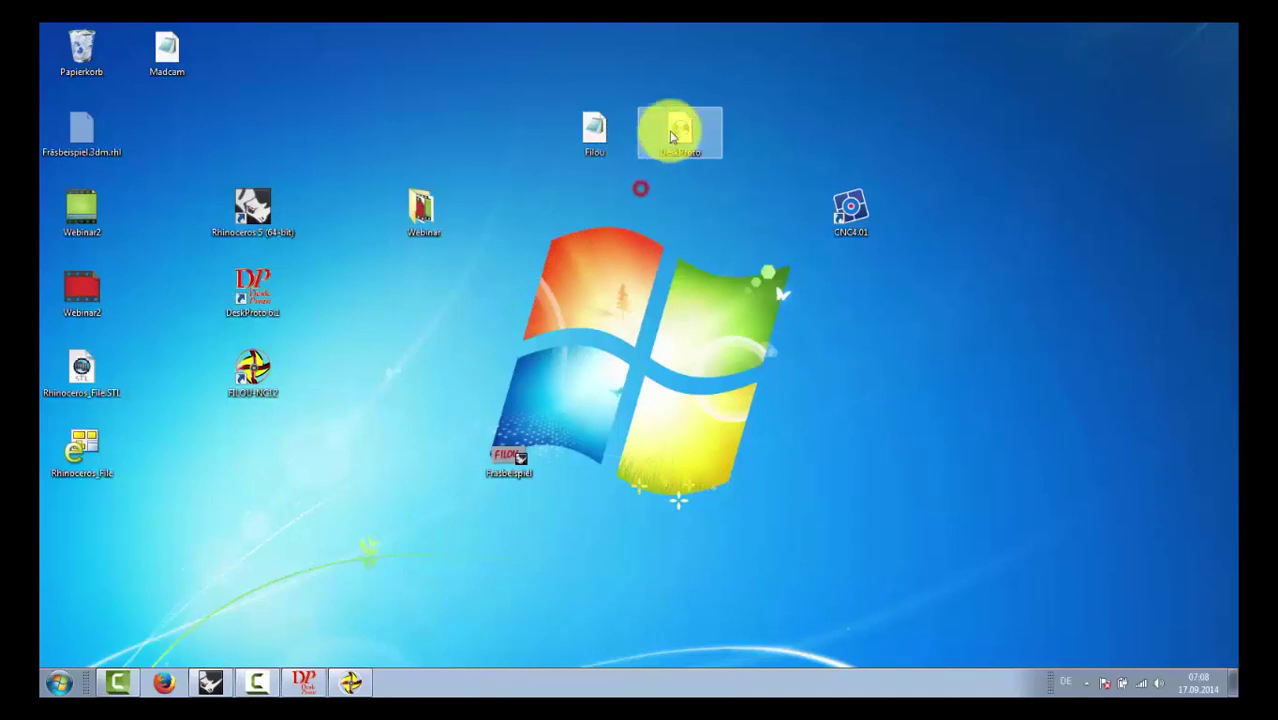
{"action": "mouse_move", "coordinate": [679, 132]}
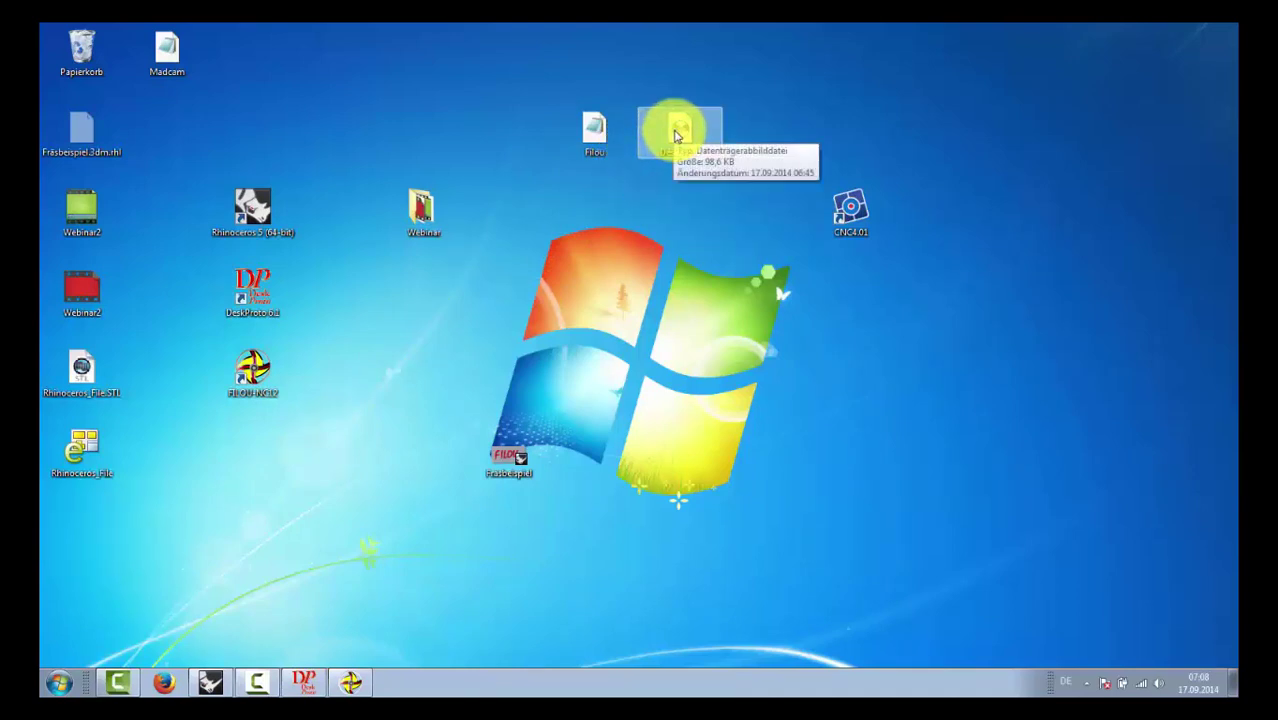
{"action": "left_click", "coordinate": [234, 541]}
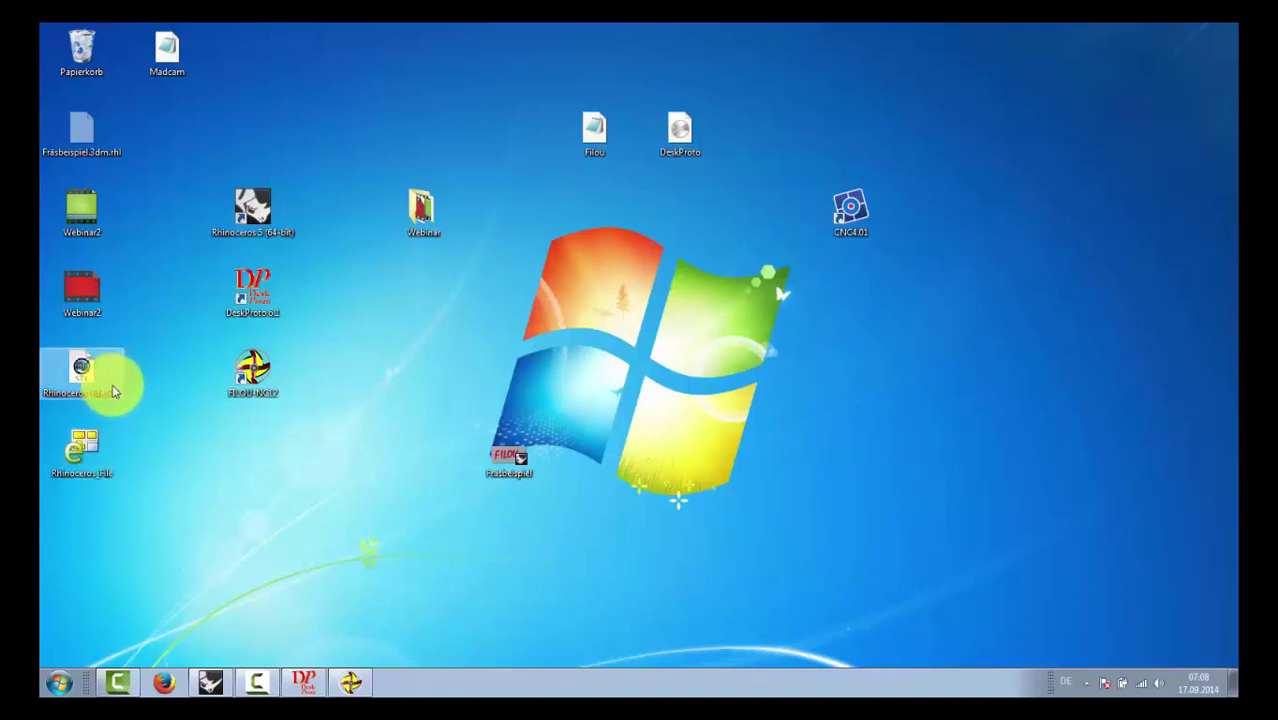
{"action": "mouse_move", "coordinate": [168, 55]}
{"action": "left_mouse_down"}
{"action": "mouse_move", "coordinate": [738, 105]}
{"action": "mouse_move", "coordinate": [760, 132]}
{"action": "left_mouse_up"}
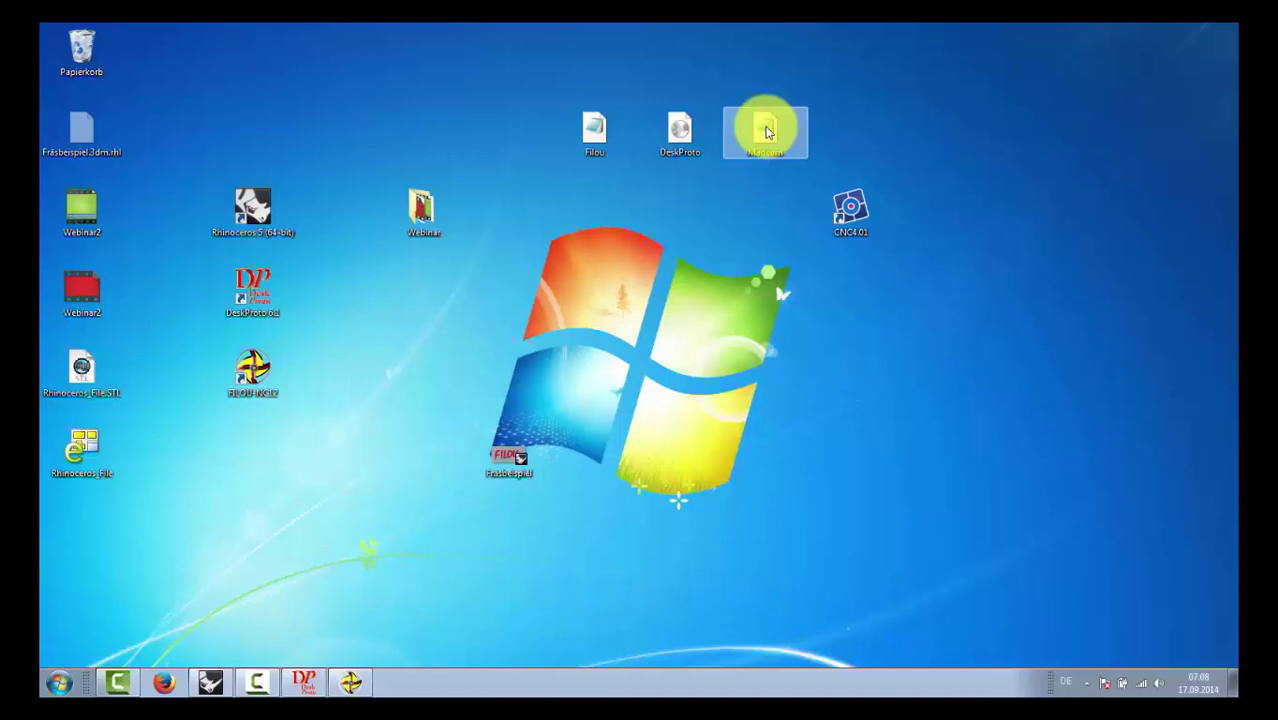
{"action": "mouse_move", "coordinate": [764, 132]}
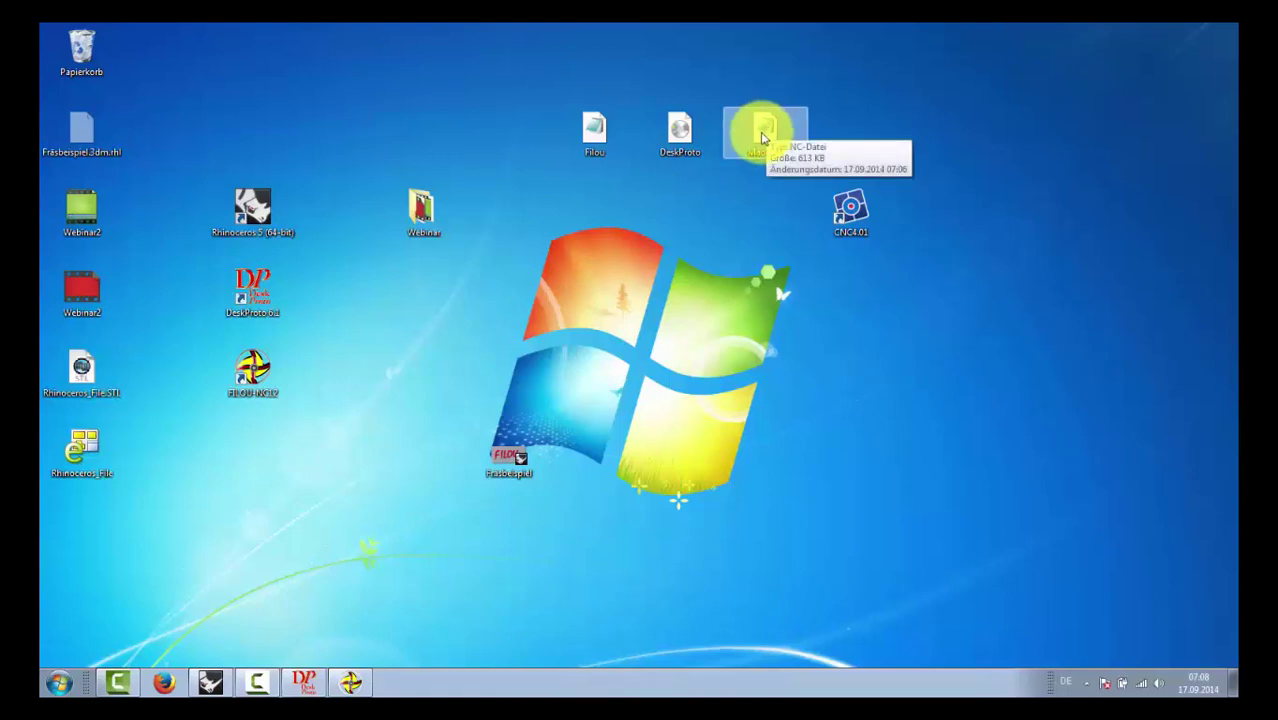
{"action": "left_click_drag", "start_coordinate": [762, 137], "coordinate": [592, 136]}
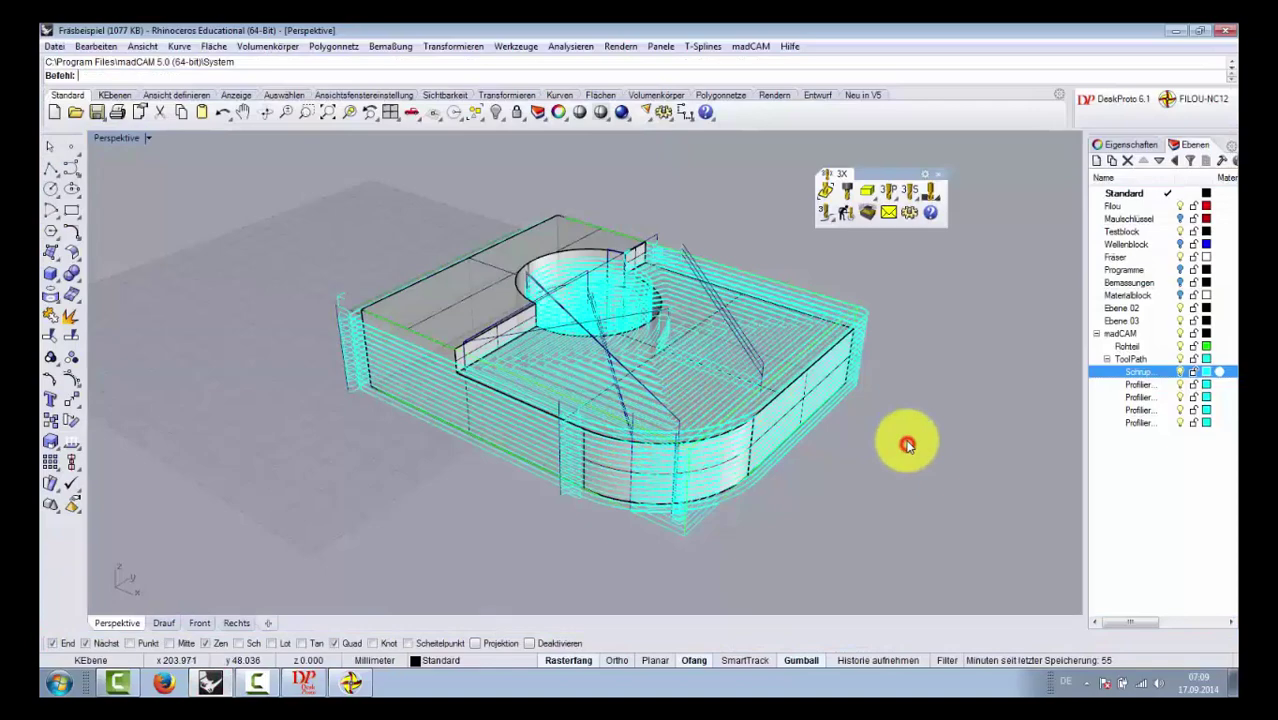
Step: Orbit and zoom the Perspective view to frame the part, its toolpaths and the tool
{"action": "mouse_move", "coordinate": [907, 443]}
{"action": "right_mouse_down"}
{"action": "mouse_move", "coordinate": [824, 451]}
{"action": "mouse_move", "coordinate": [807, 494]}
{"action": "mouse_move", "coordinate": [831, 503]}
{"action": "mouse_move", "coordinate": [842, 490]}
{"action": "right_mouse_up"}
{"action": "scroll", "coordinate": [845, 465], "scroll_direction": "down", "scroll_amount": 3}
{"action": "scroll", "coordinate": [793, 512], "scroll_direction": "up", "scroll_amount": 2}
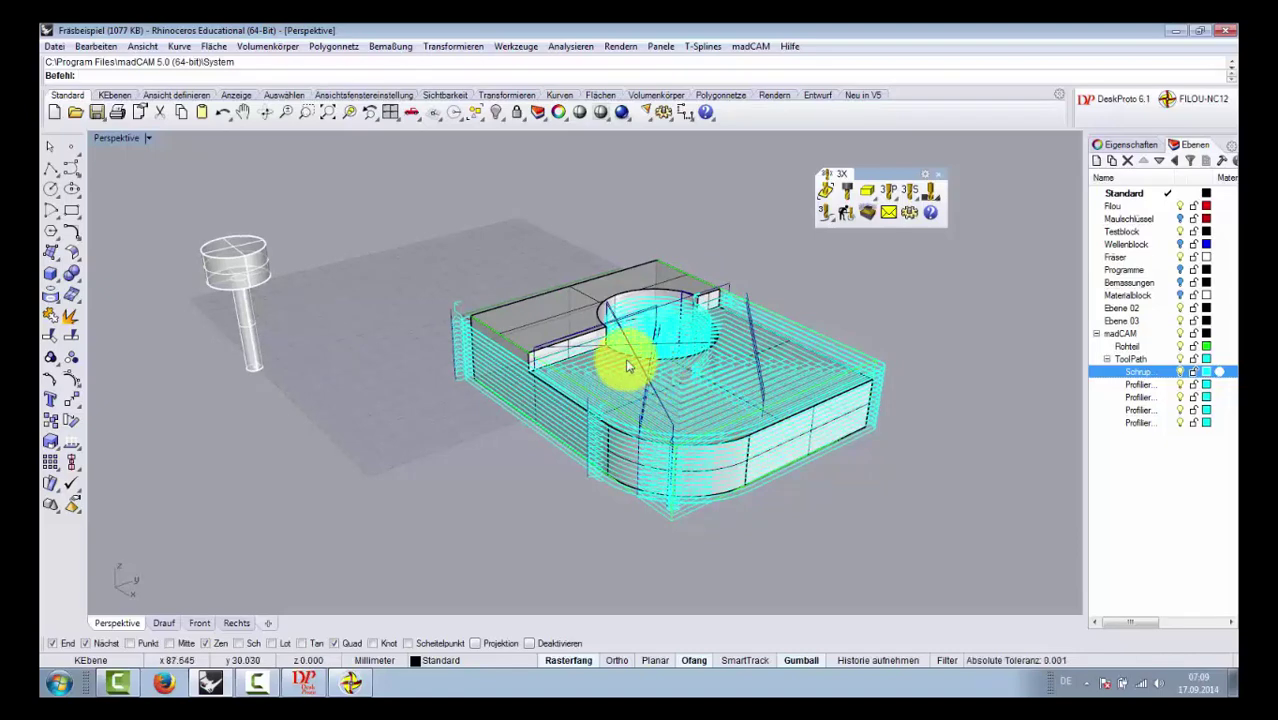
{"action": "scroll", "coordinate": [615, 320], "scroll_direction": "down", "scroll_amount": 4}
{"action": "scroll", "coordinate": [680, 355], "scroll_direction": "down", "scroll_amount": 2}
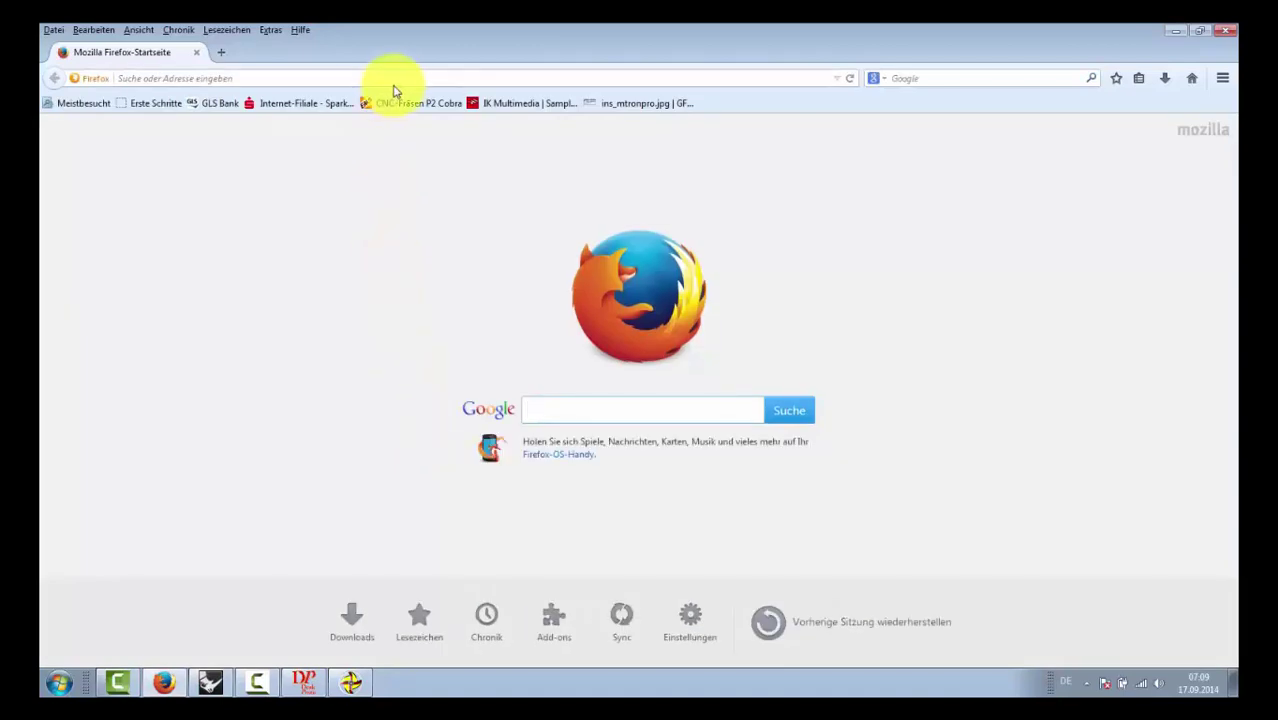
Step: Load cnc-toolbox.de in Firefox and scroll through the homepage
{"action": "left_click", "coordinate": [399, 78]}
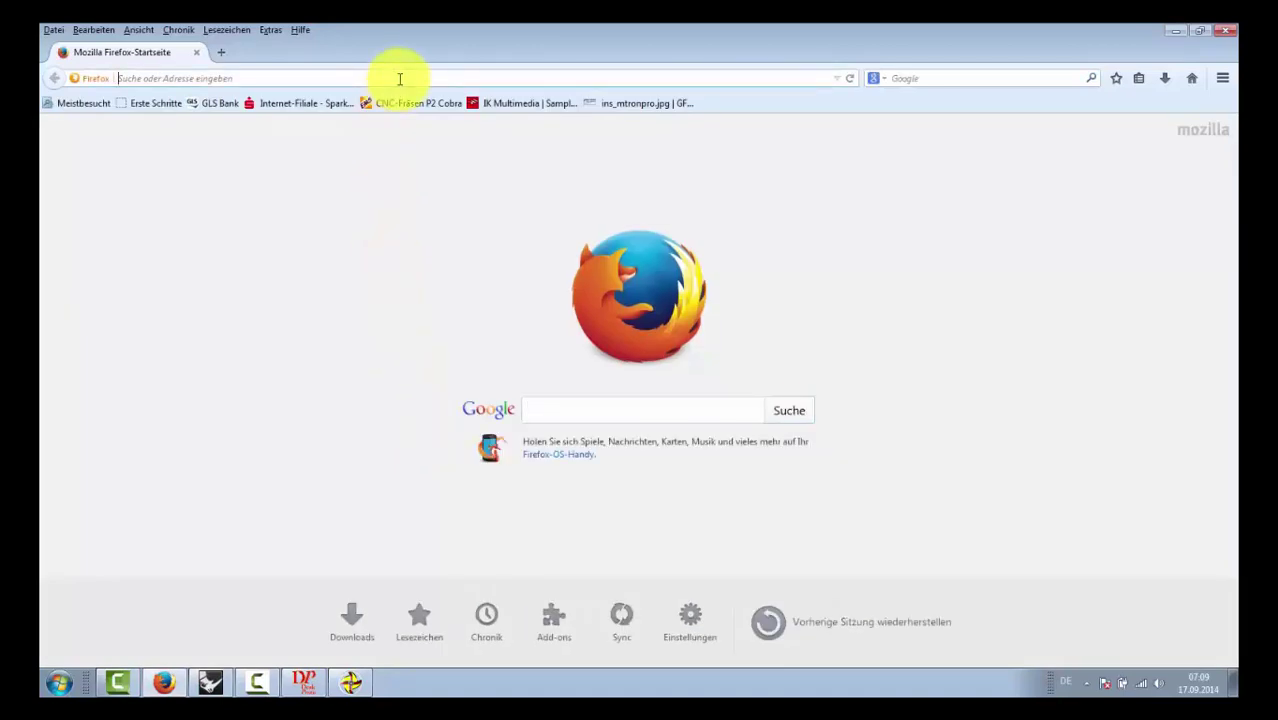
{"action": "type", "text": "cn"}
{"action": "type", "text": "c-toolbox."}
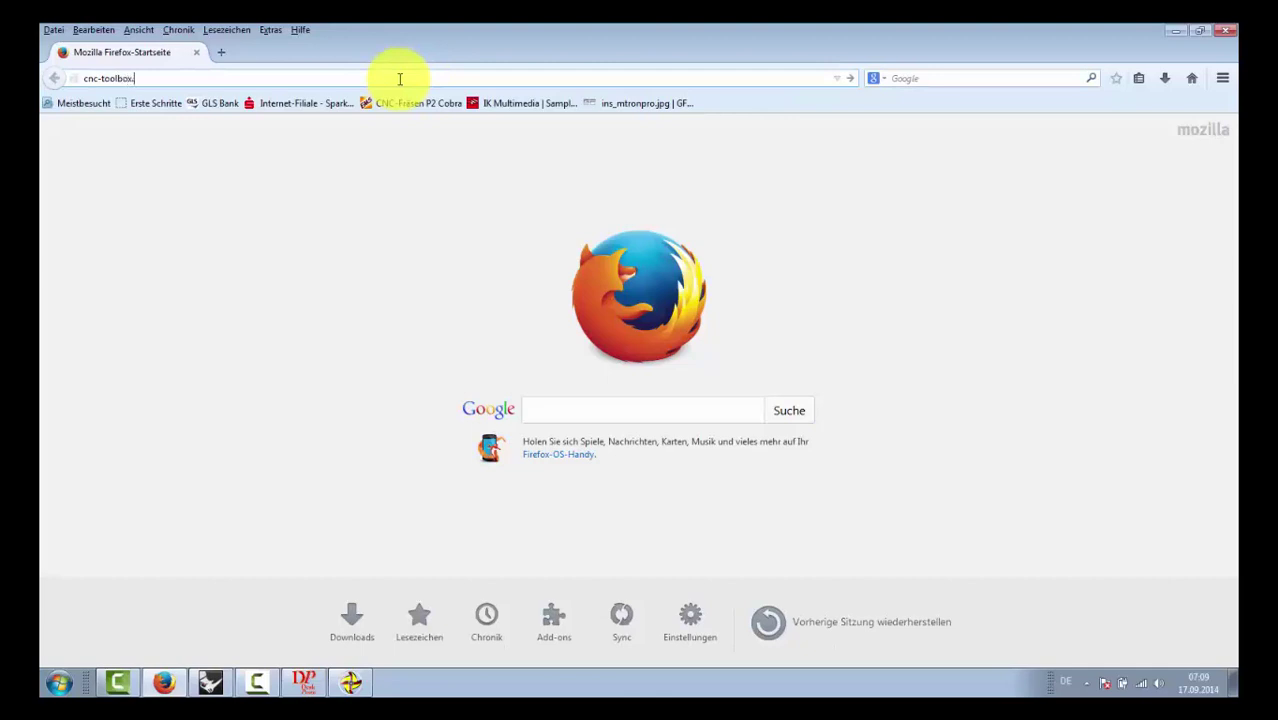
{"action": "type", "text": "de"}
{"action": "key", "text": "Return"}
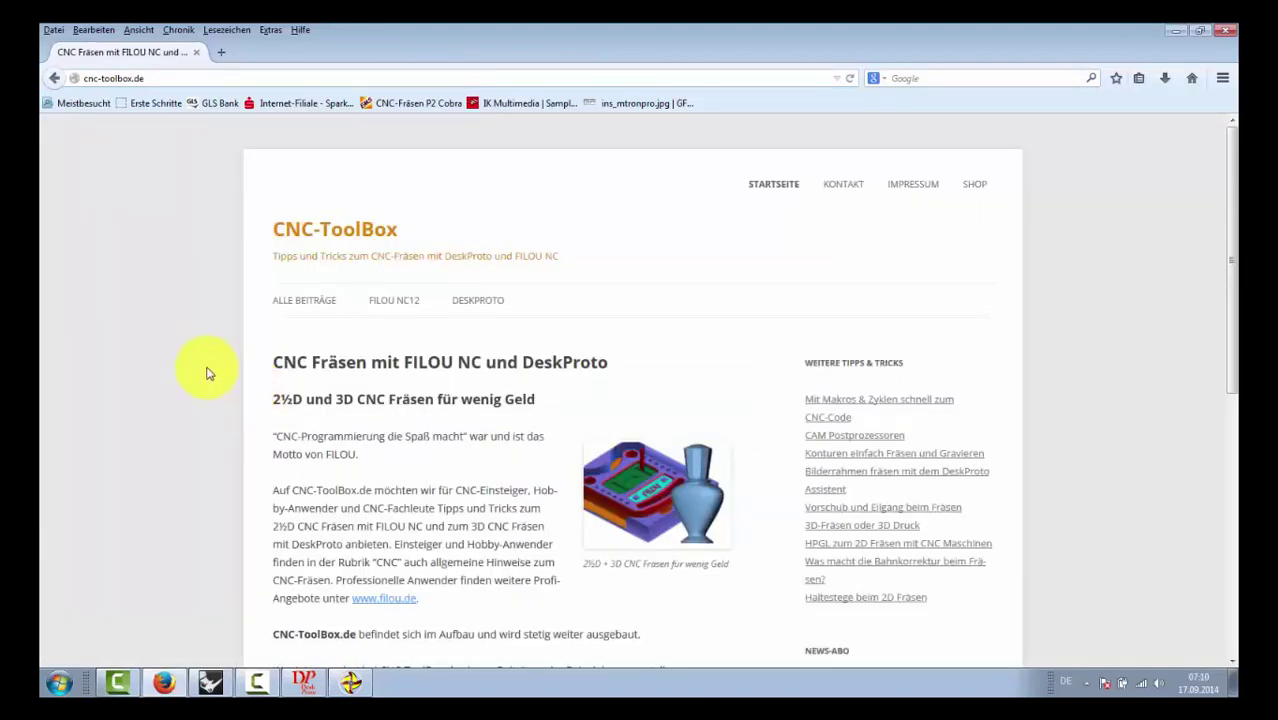
{"action": "scroll", "coordinate": [200, 353], "scroll_direction": "down", "scroll_amount": 1}
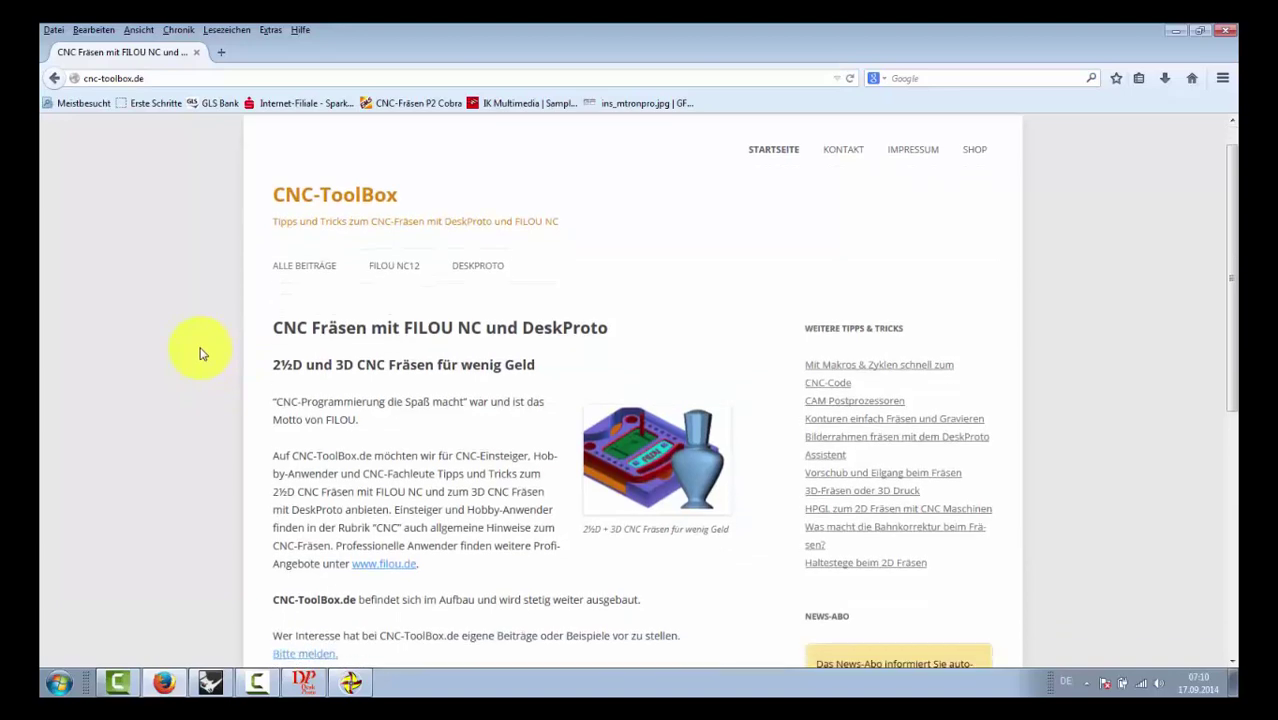
{"action": "scroll", "coordinate": [200, 353], "scroll_direction": "down", "scroll_amount": 2}
{"action": "scroll", "coordinate": [200, 353], "scroll_direction": "down", "scroll_amount": 1}
{"action": "scroll", "coordinate": [200, 353], "scroll_direction": "up", "scroll_amount": 1}
{"action": "scroll", "coordinate": [200, 353], "scroll_direction": "up", "scroll_amount": 2}
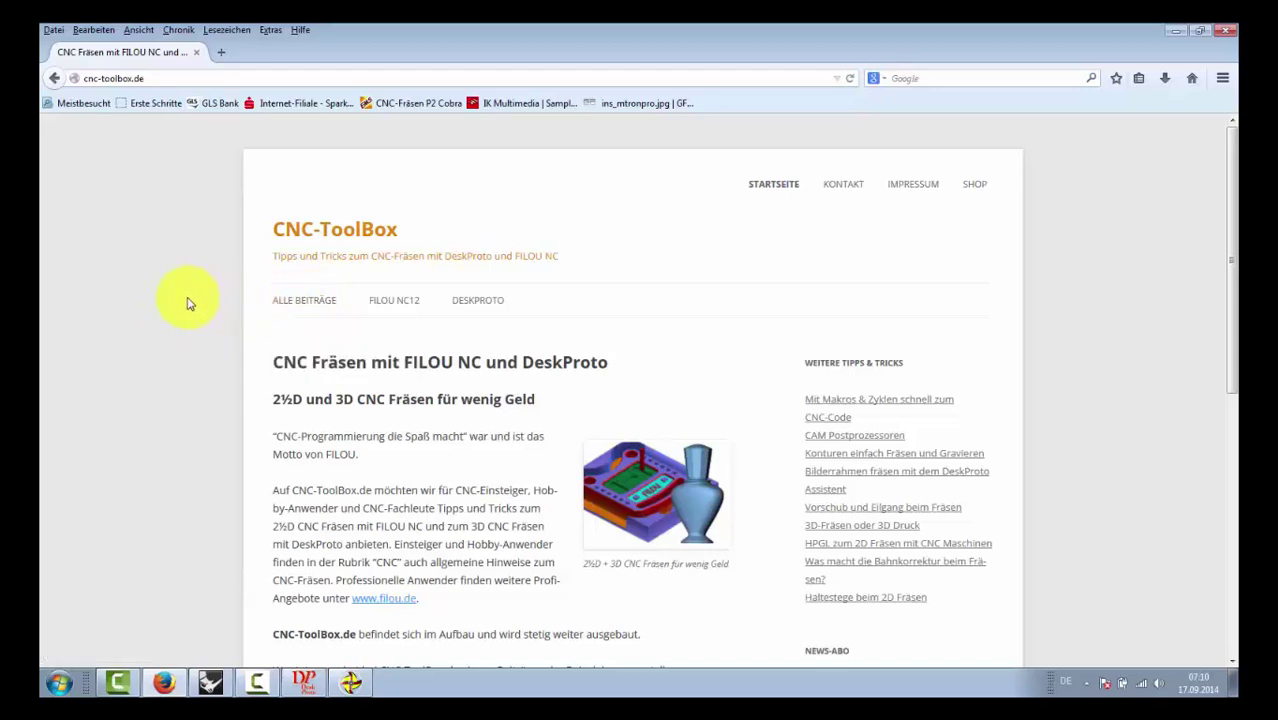
{"action": "scroll", "coordinate": [189, 303], "scroll_direction": "down", "scroll_amount": 2}
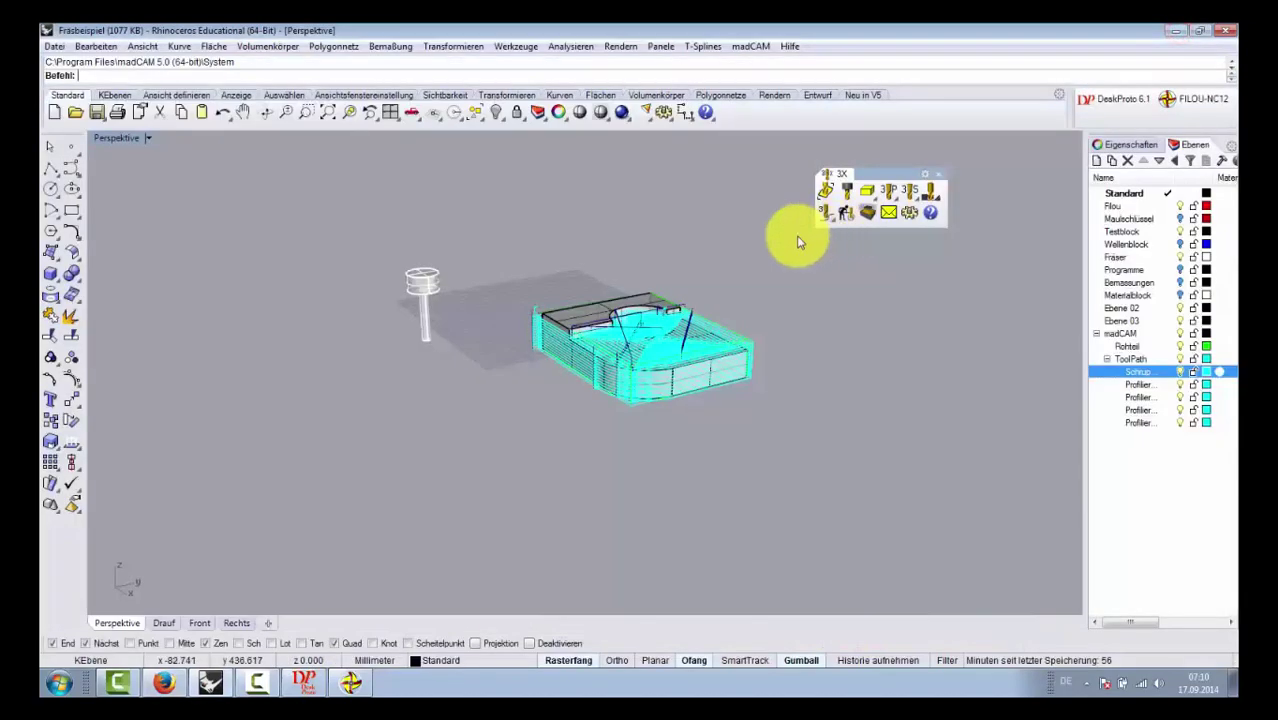
Step: Orbit and zoom out in the Perspective view to bring the large red FILOU lettering into view
{"action": "right_click_drag", "start_coordinate": [747, 271], "coordinate": [739, 302]}
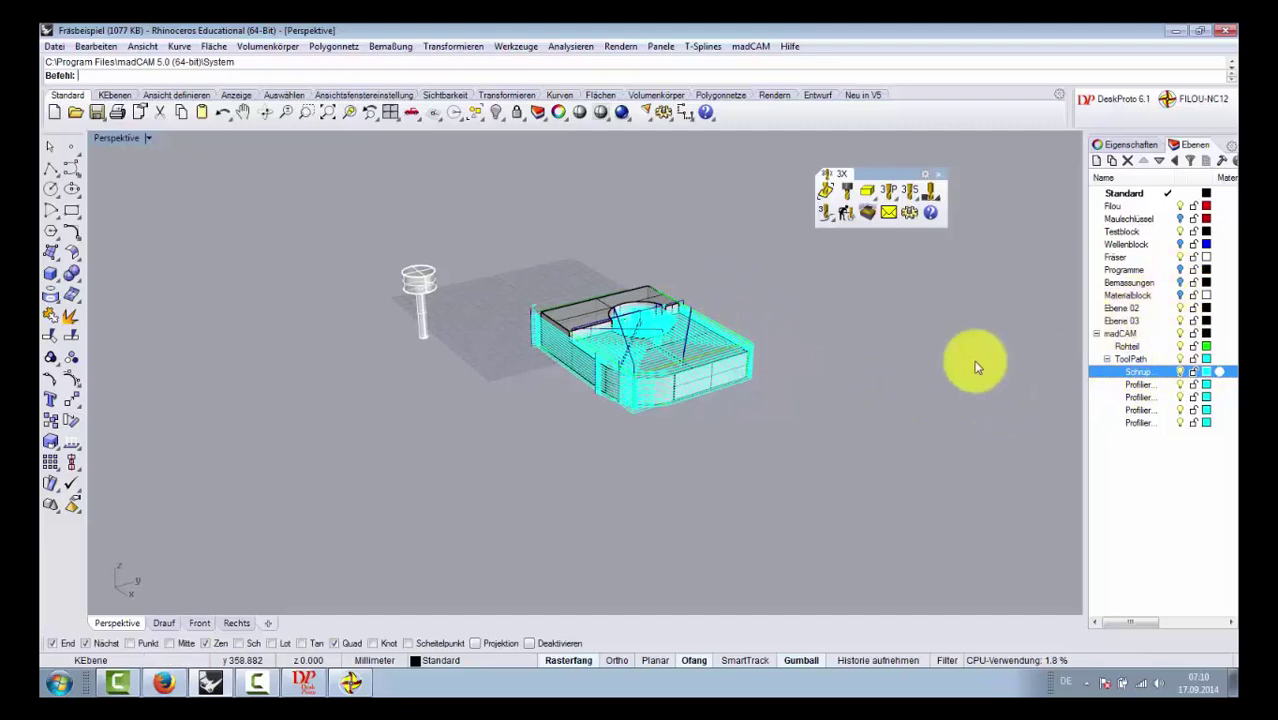
{"action": "scroll", "coordinate": [705, 486], "scroll_direction": "down", "scroll_amount": 2}
{"action": "scroll", "coordinate": [705, 486], "scroll_direction": "down", "scroll_amount": 5}
{"action": "scroll", "coordinate": [741, 478], "scroll_direction": "down", "scroll_amount": 2}
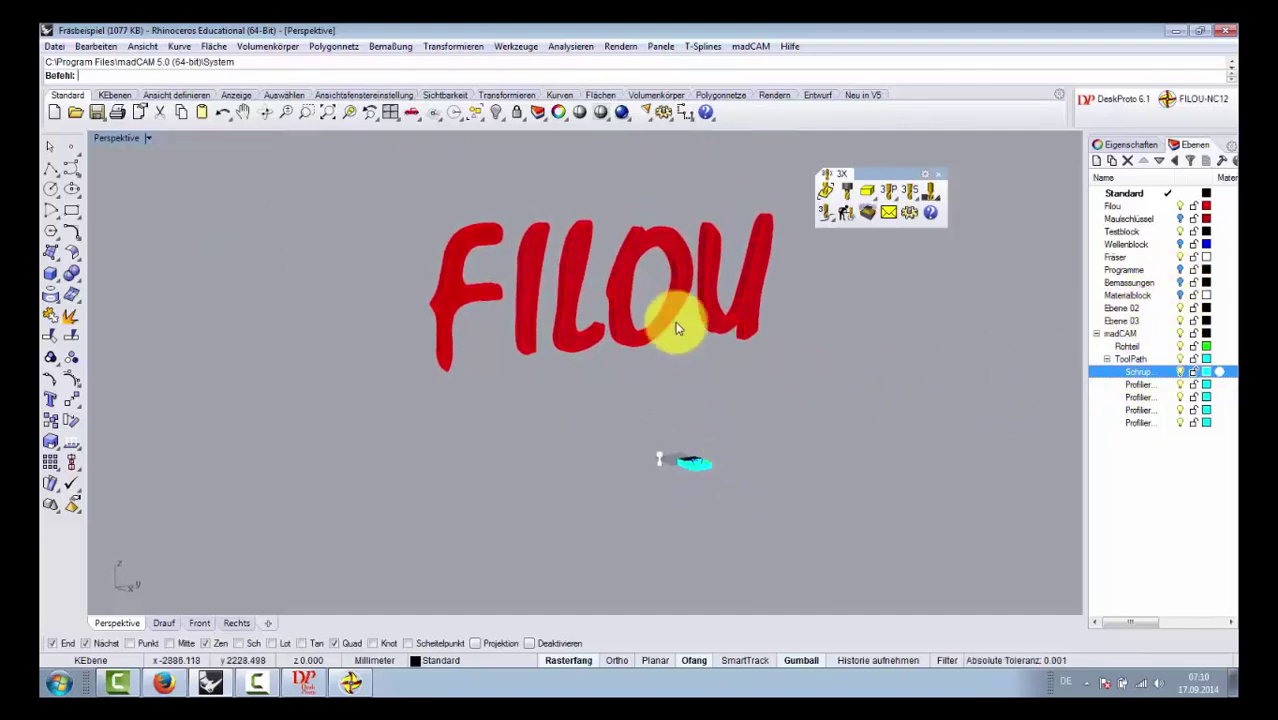
{"action": "scroll", "coordinate": [653, 206], "scroll_direction": "up", "scroll_amount": 3}
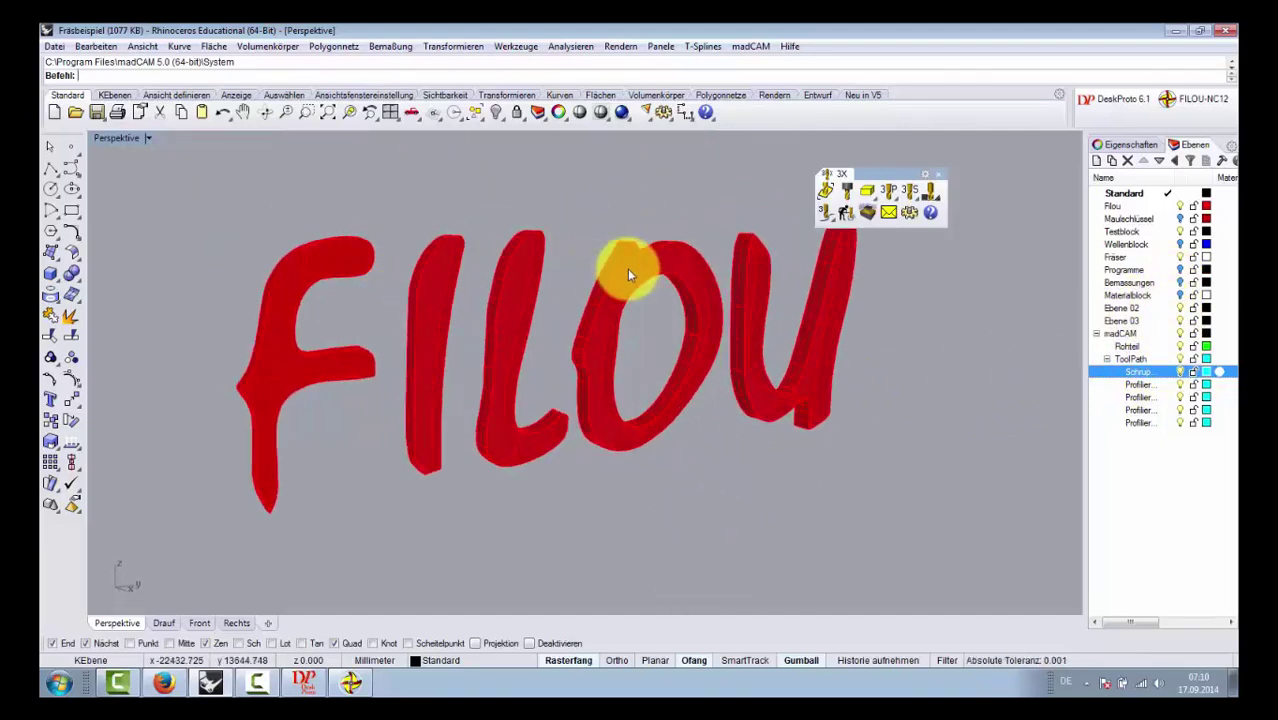